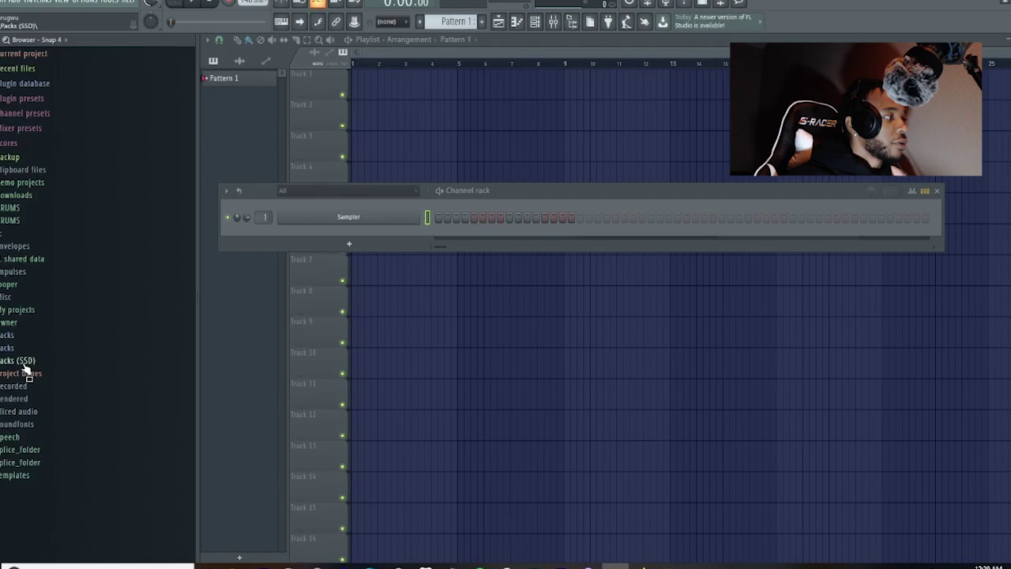
Step: Browse Packs (SSD) to the Loops folder of Chu's Kits and bring up the loop samples
left_click(24, 360)
left_click(43, 403)
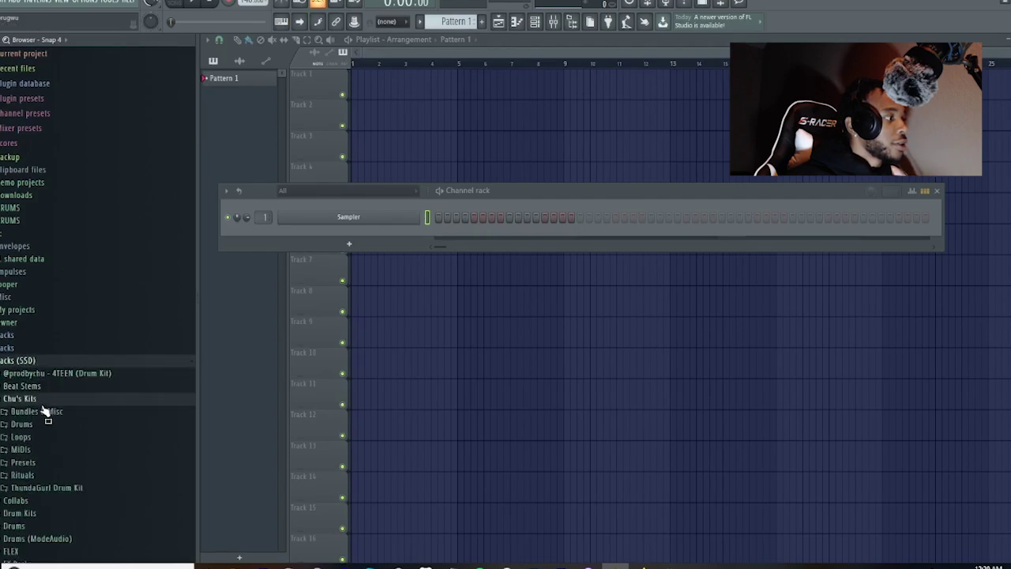
scroll(47, 425, "down", 4)
left_click(30, 295)
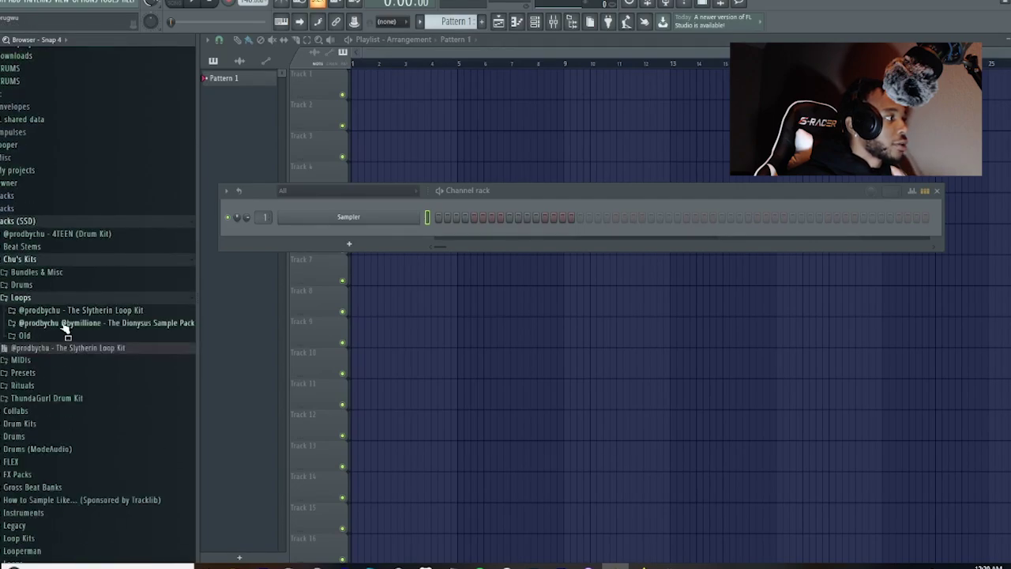
left_click(89, 348)
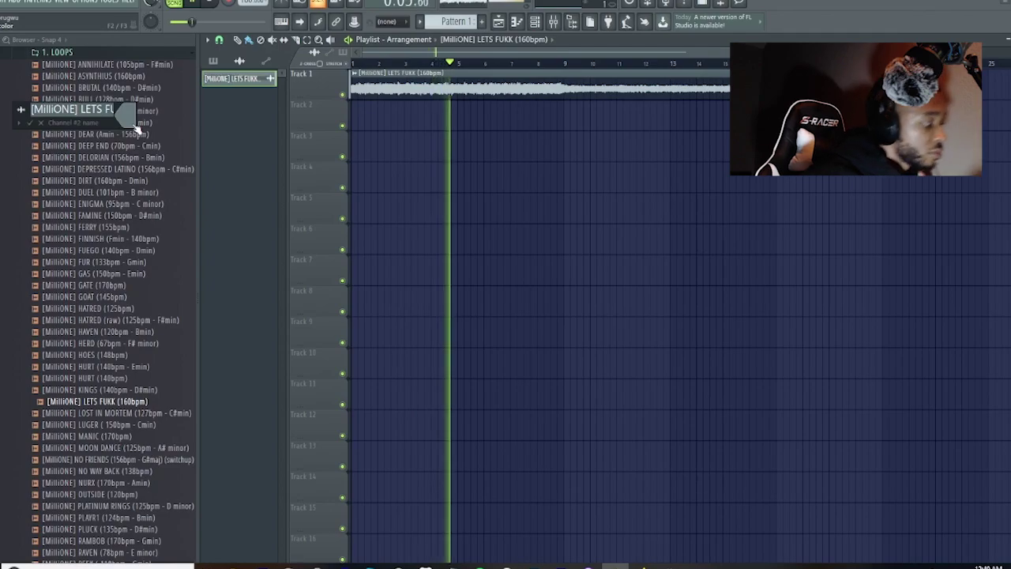
key("XF86AudioRaiseVolume")
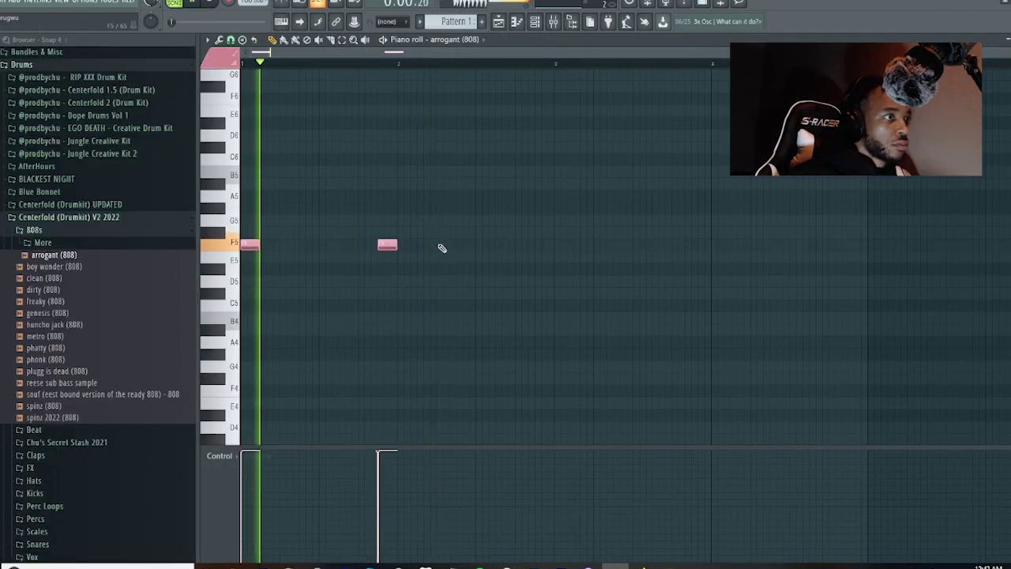
Step: Add two F5 notes in bar 2 of the arrogant (808) pattern and delete the note near the end of bar 1
left_click(440, 245)
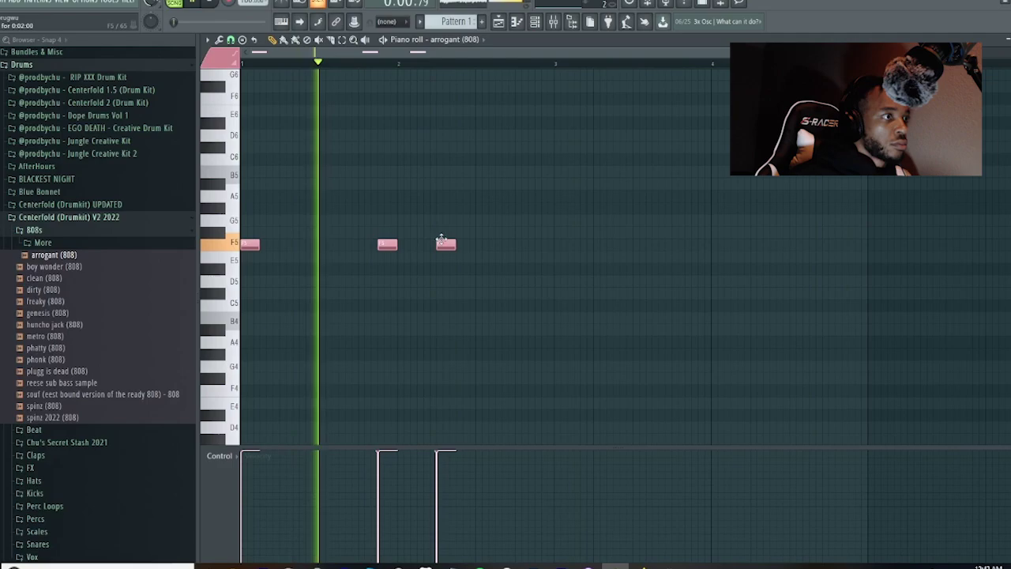
left_click(505, 245)
right_click(505, 244)
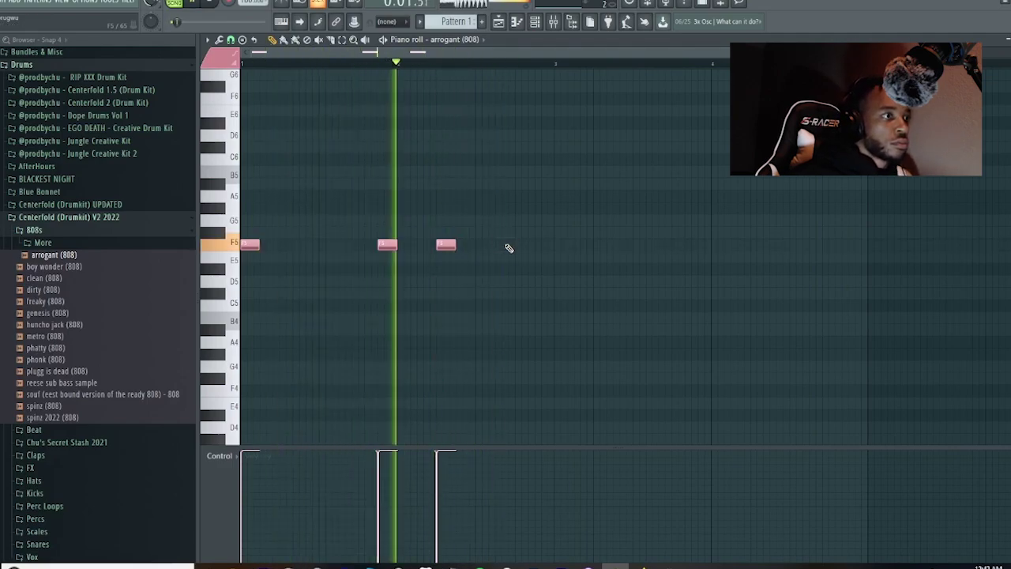
right_click(392, 247)
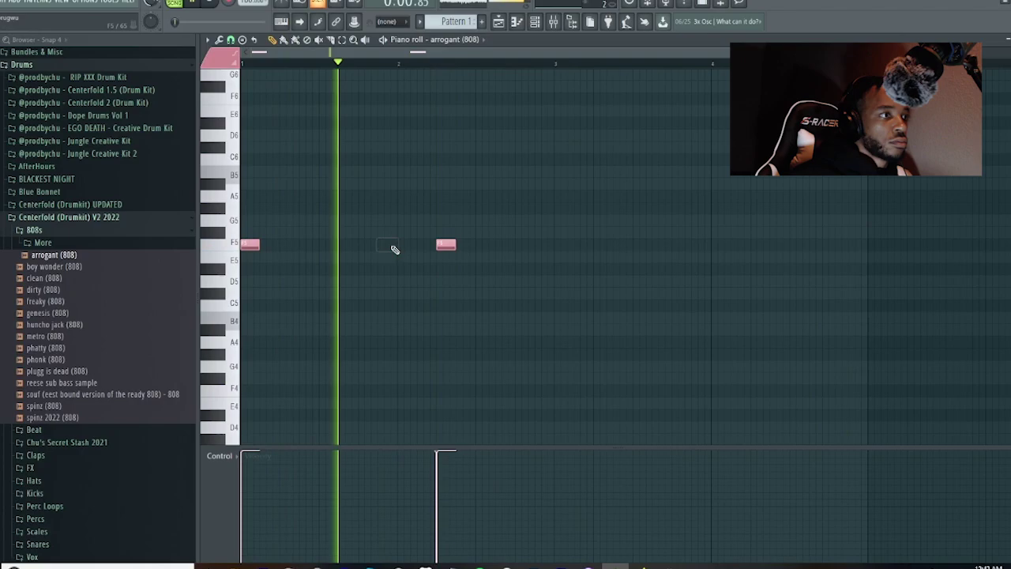
left_click(505, 245)
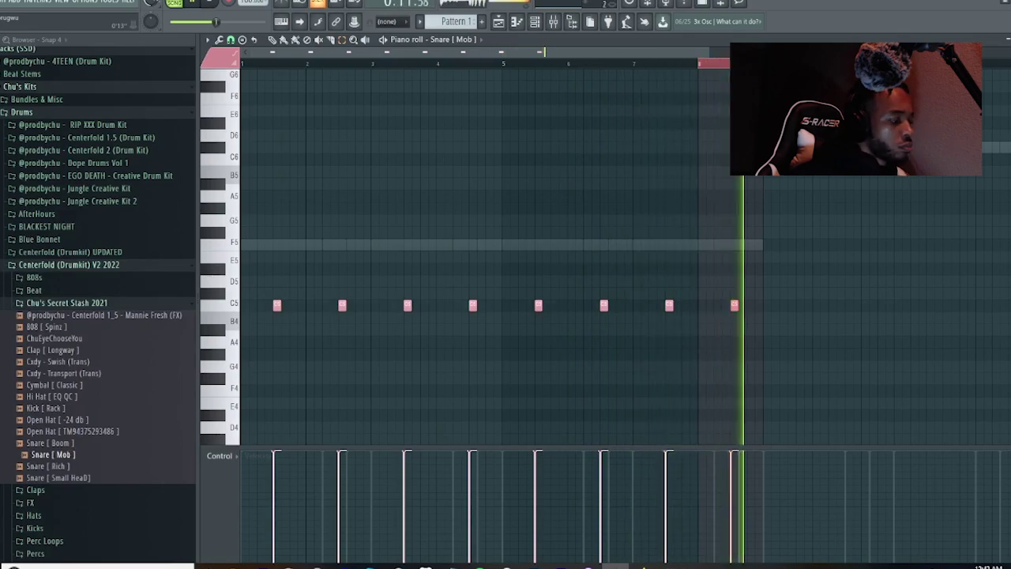
Step: Duplicate the one-bar Snare [ Mob ] hit across the remaining bars of the pattern
key("ctrl+b")
key("ctrl+b")
key("ctrl+b")
key("ctrl+b")
key("ctrl+b")
key("ctrl+b")
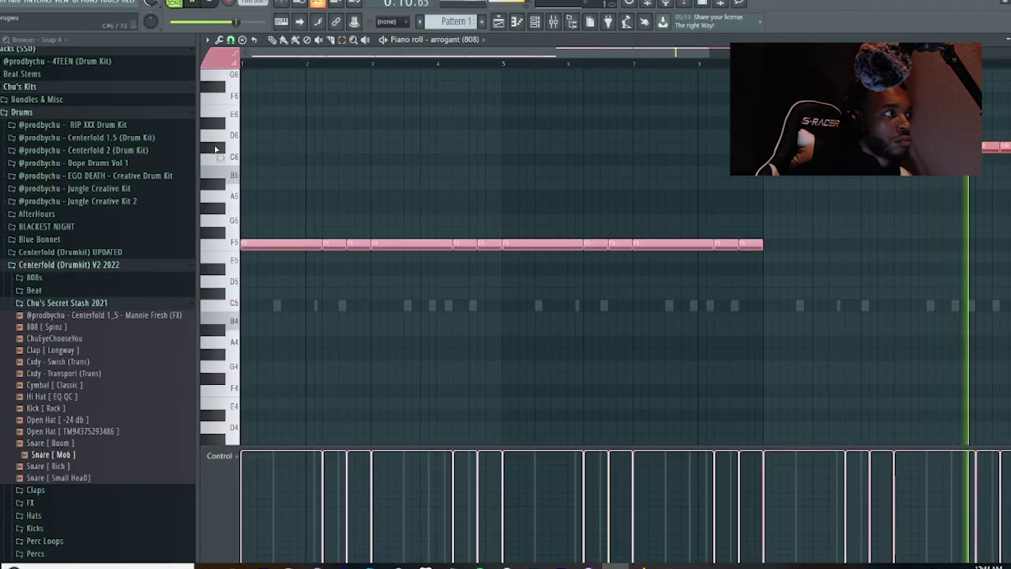
Step: Transpose the arrogant (808) notes from bar 9 onward down an octave to C#5 and close the piano roll
left_click(214, 148)
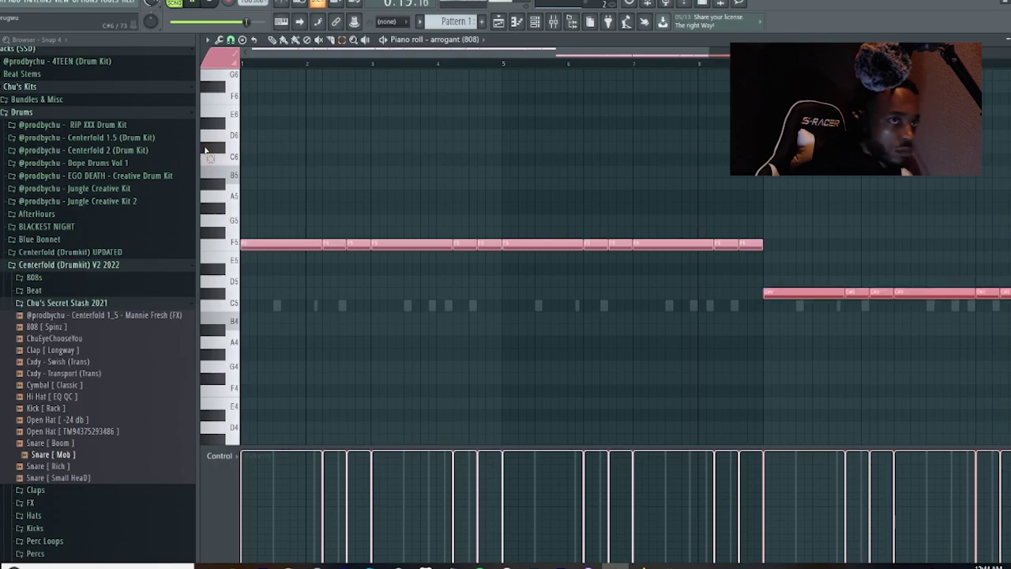
scroll(383, 58, "down", 3)
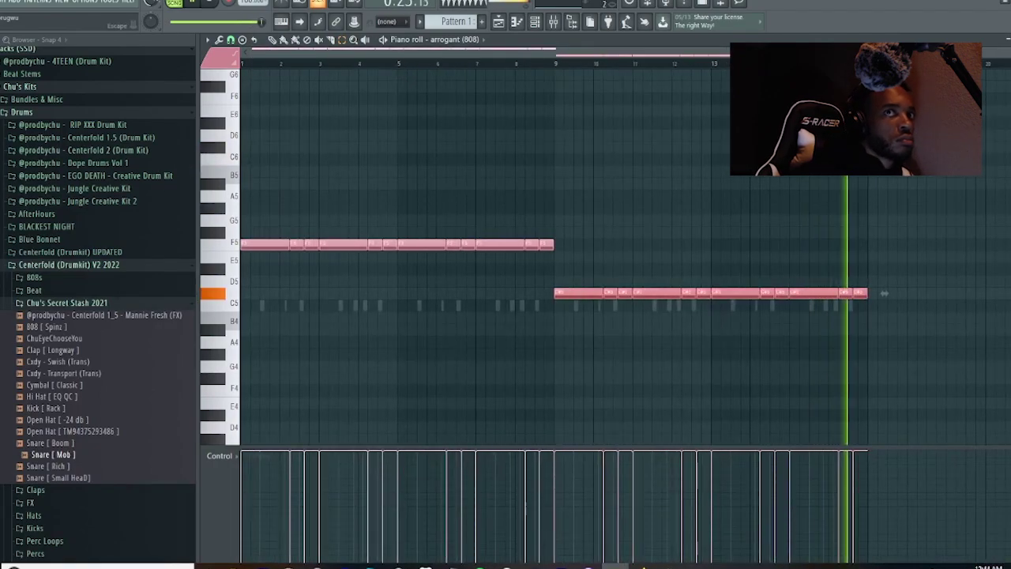
key("Escape")
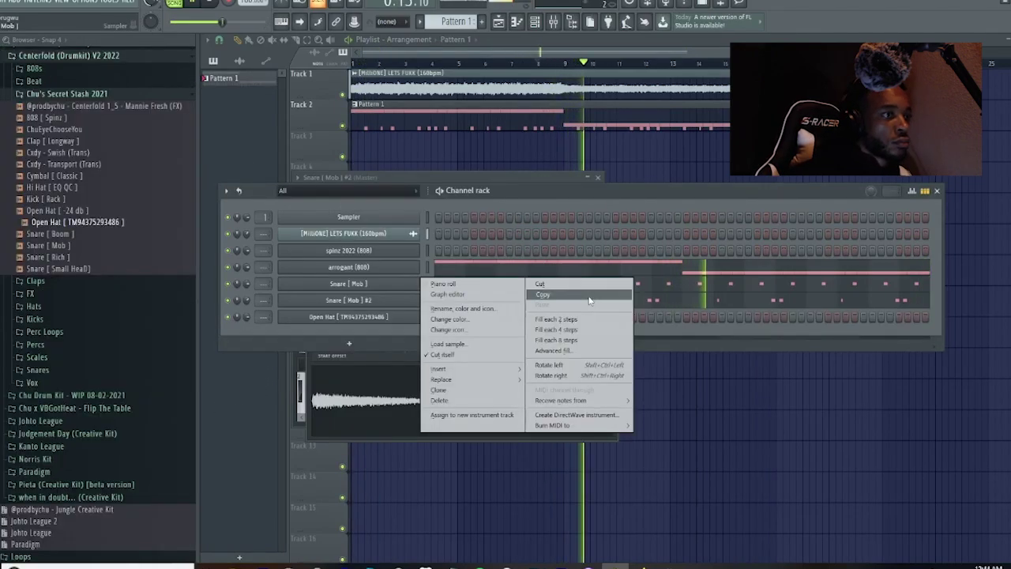
Step: Copy the Snare [ Mob ] channel's notes and paste them into the Open Hat channel
left_click(589, 297)
right_click(414, 324)
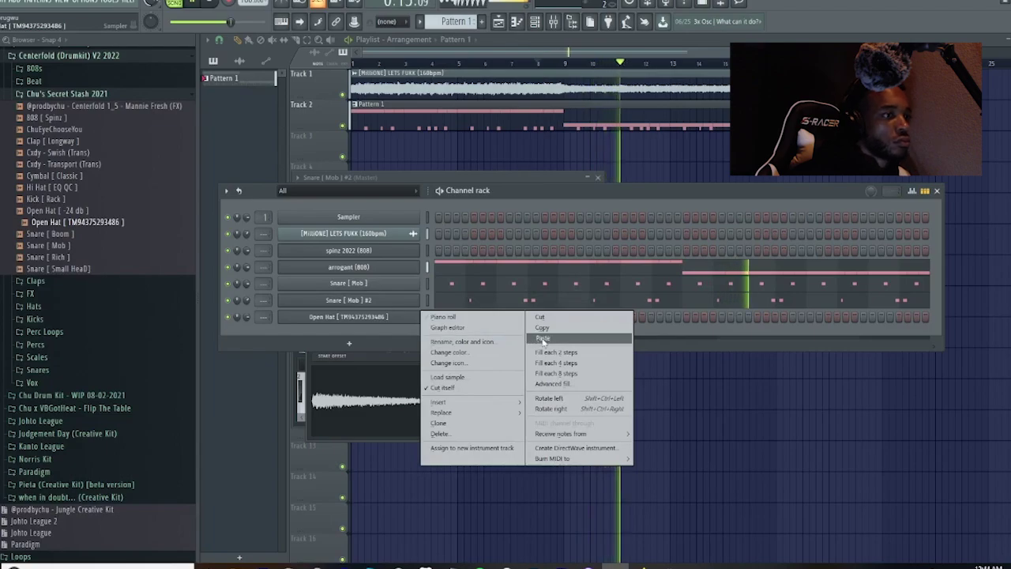
left_click(553, 345)
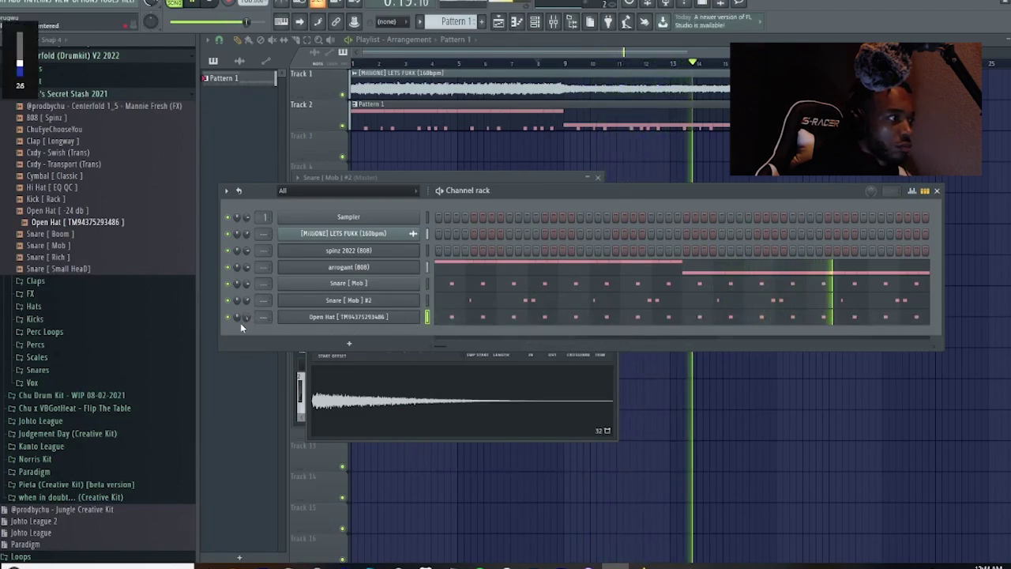
left_click(348, 316)
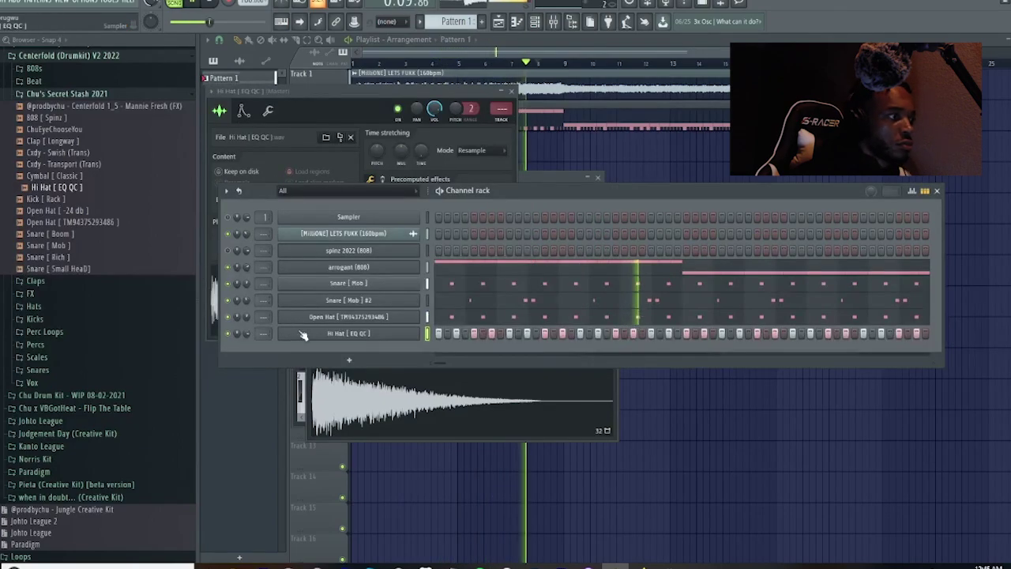
Step: Check the Hi Hat [ EQ QC ] channel's sample settings and miscellaneous functions
left_click(303, 334)
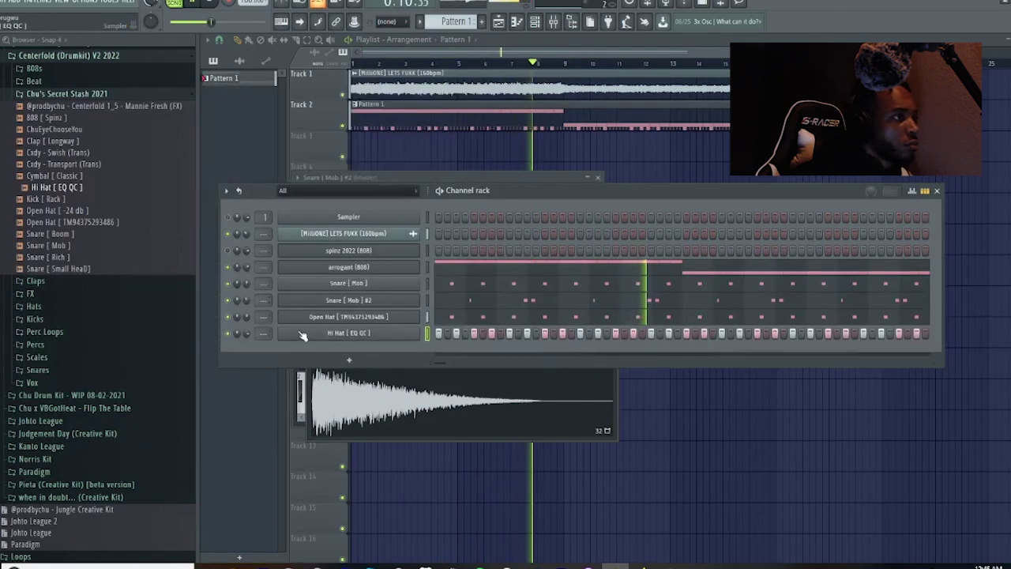
left_click(305, 333)
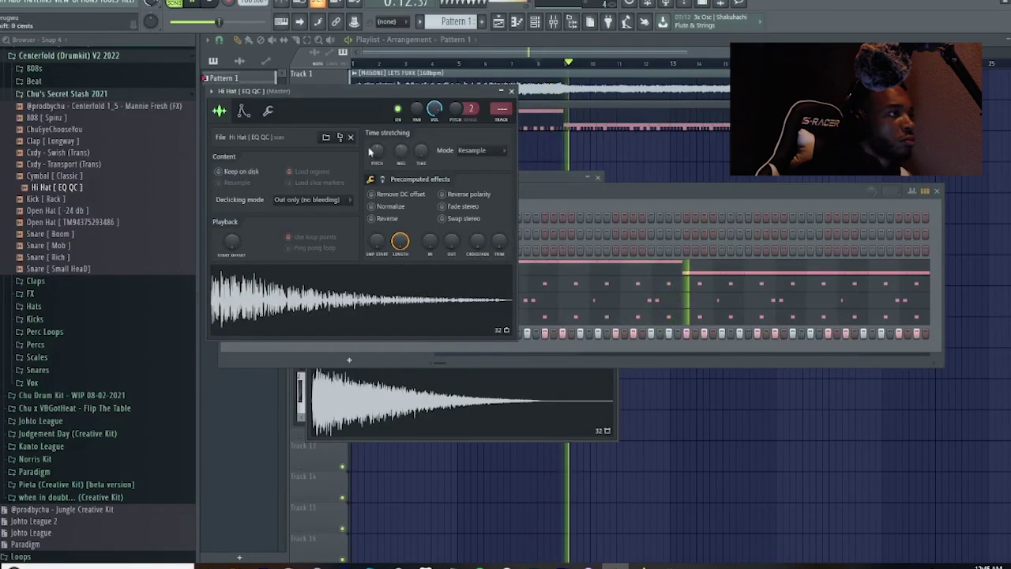
left_click(270, 112)
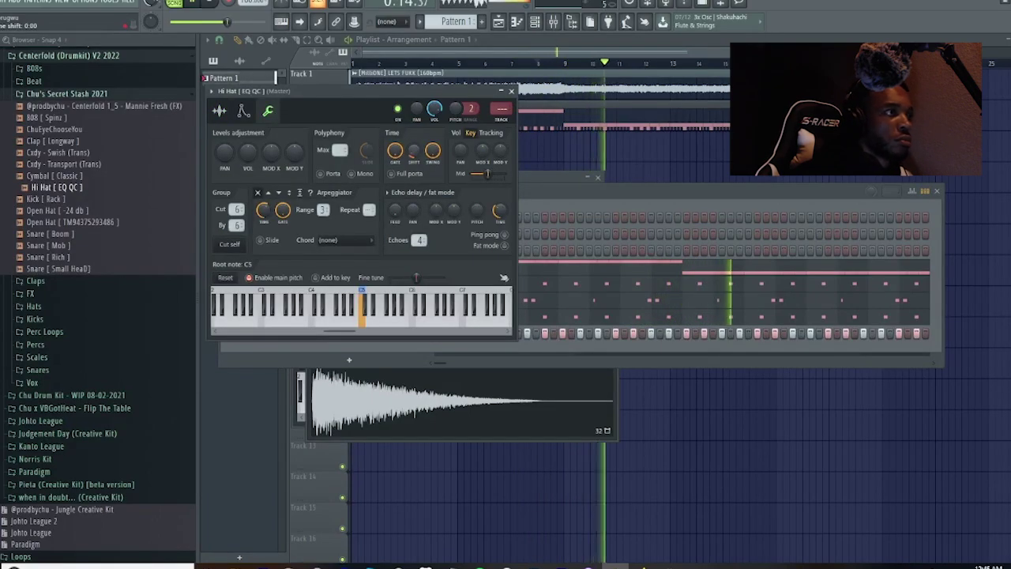
left_click(512, 91)
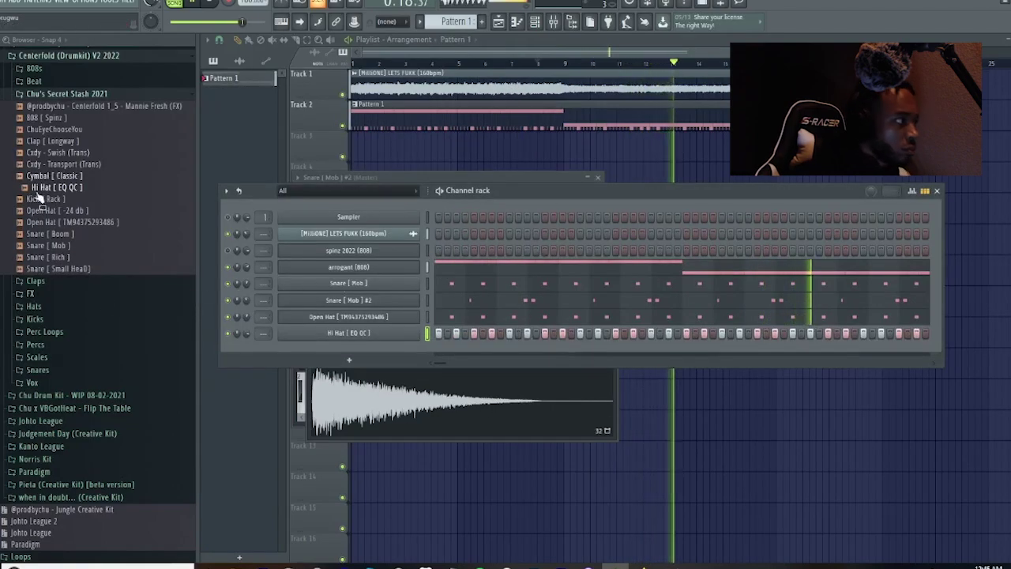
Step: Load centerfold (kick) from the Kicks folder and add two C5 kick notes in bar 2
left_click(36, 319)
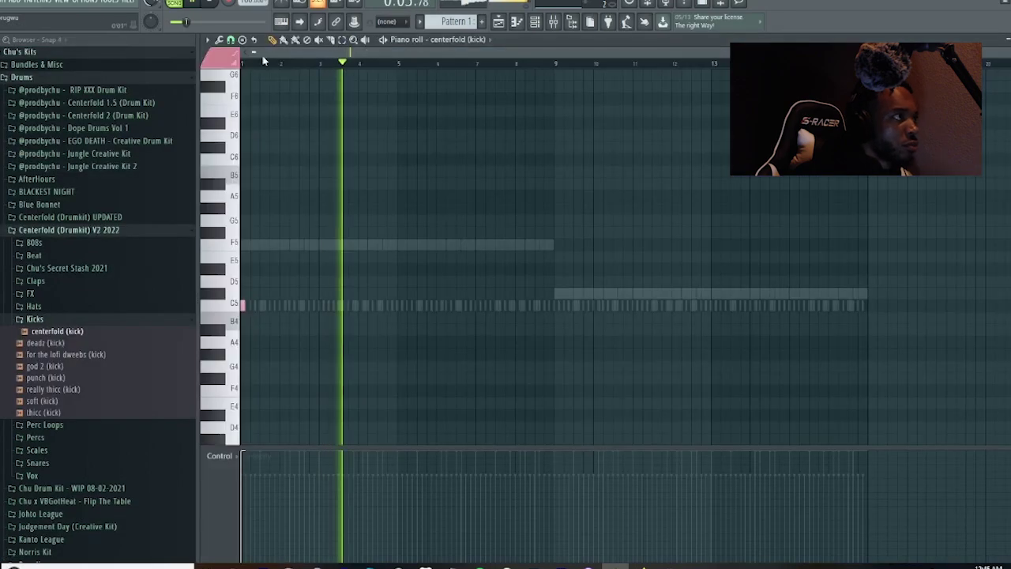
scroll(261, 66, "up", 2)
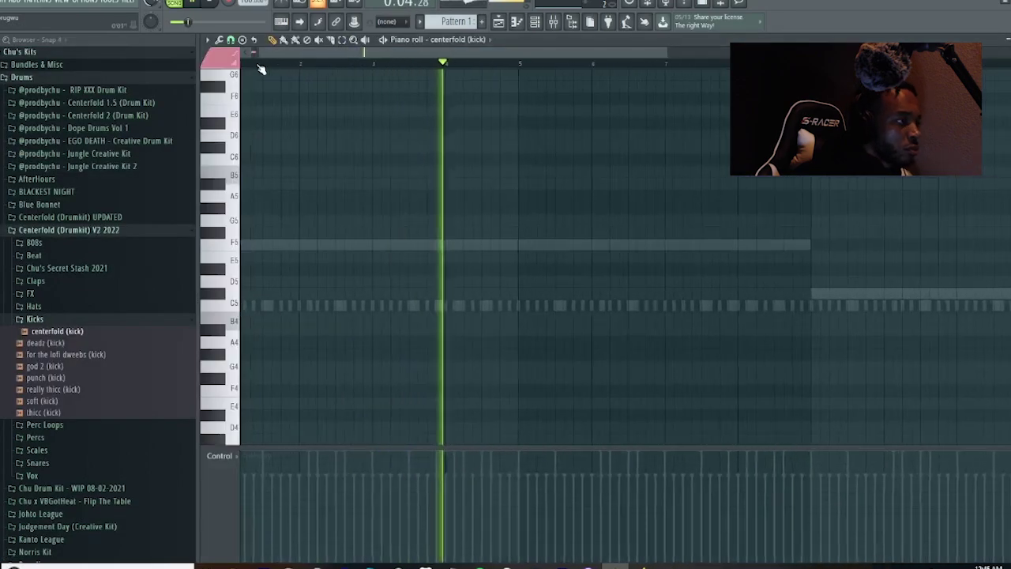
left_click(319, 306)
left_click(350, 306)
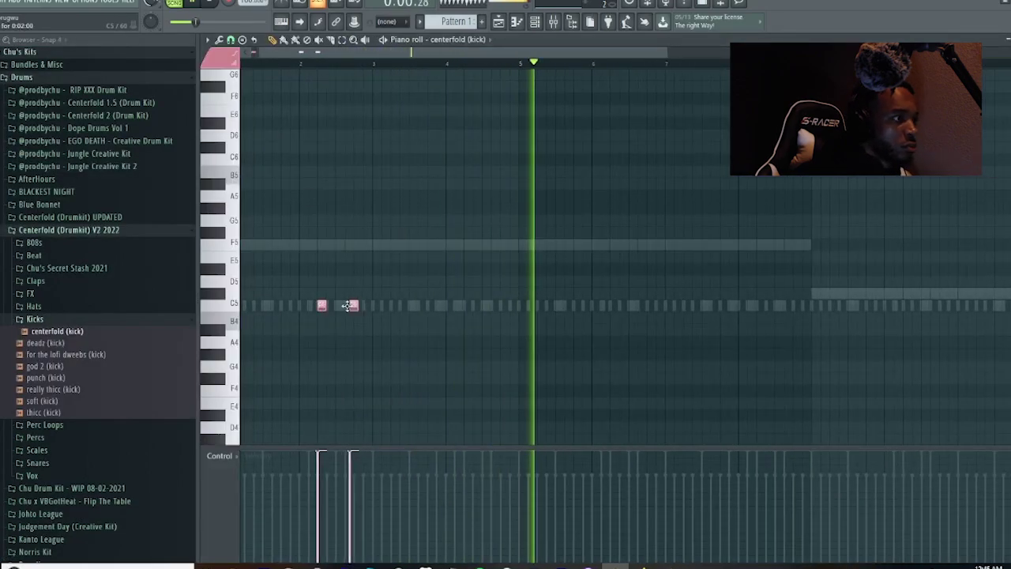
Step: Select the first two bars of the kick pattern, duplicate them across all 16 bars, and close the piano roll
left_click_drag(375, 66, 235, 68)
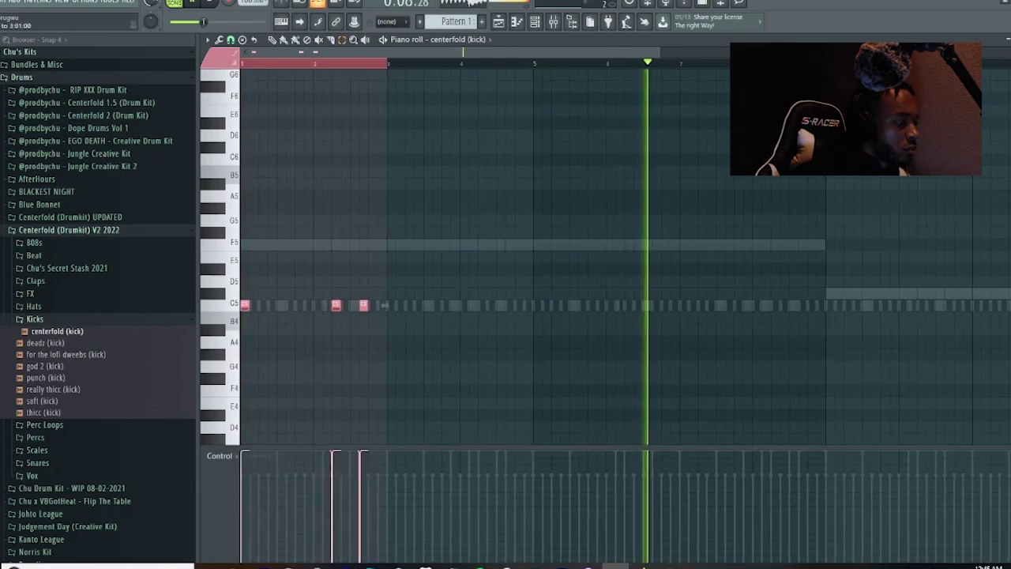
key("ctrl+b")
key("ctrl+b")
key("ctrl+b")
key("ctrl+b")
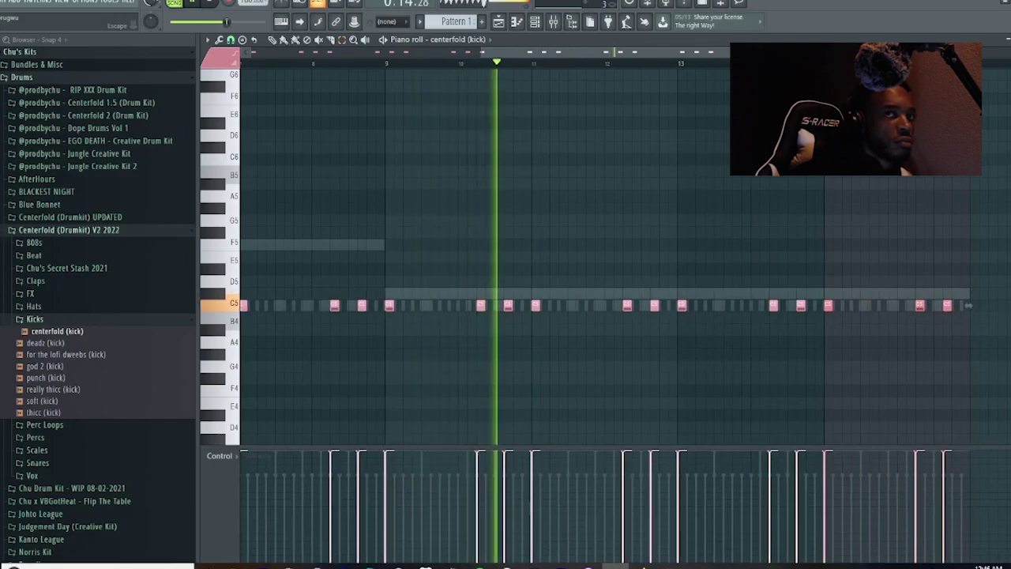
left_click(1008, 39)
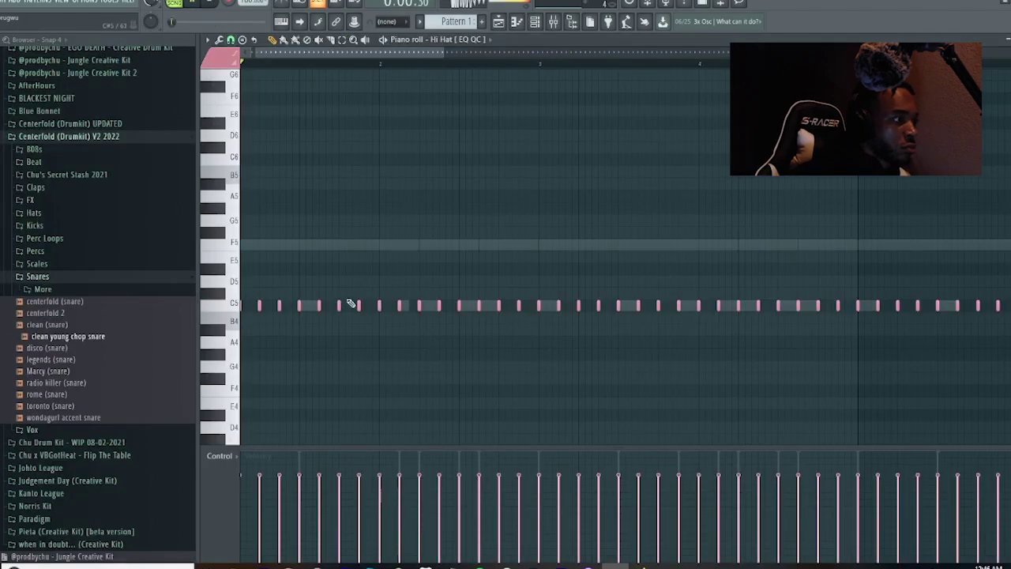
Step: Add two C5 Hi Hat [ EQ QC ] notes midway through bar 1 to form a fast roll, and taper the roll's velocities downward
key("space")
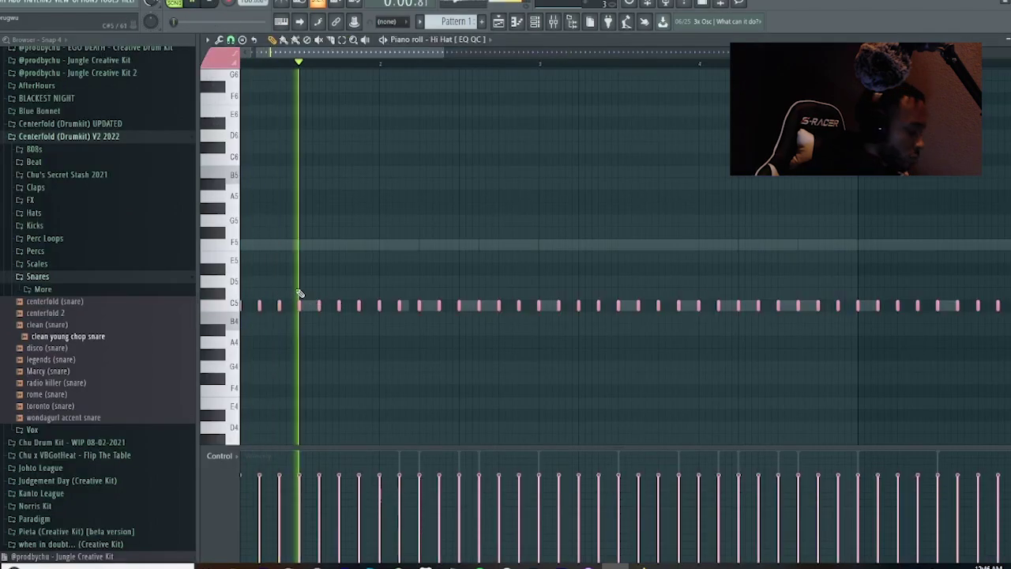
left_click(306, 307)
left_click(313, 307)
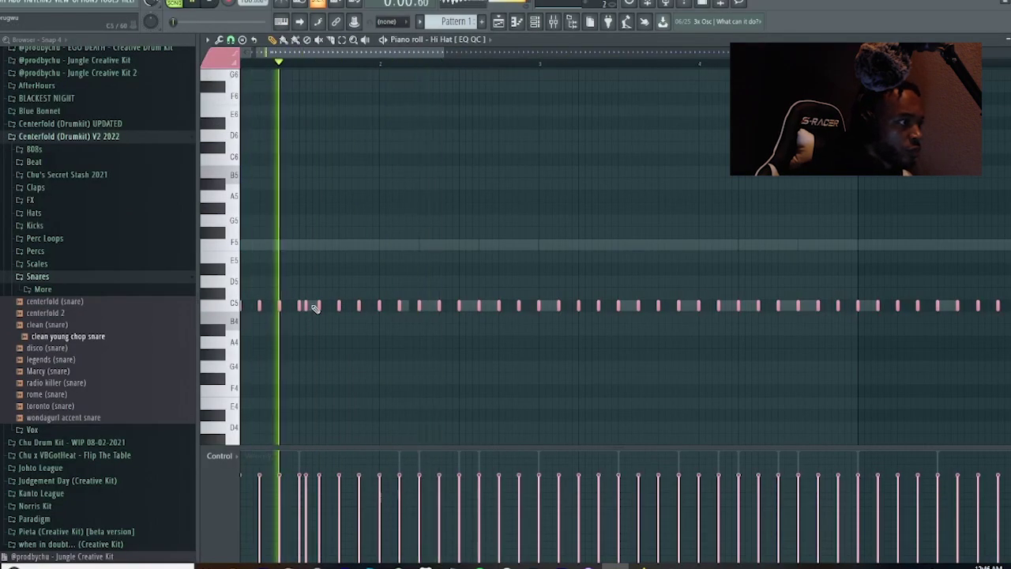
key("space")
key("space")
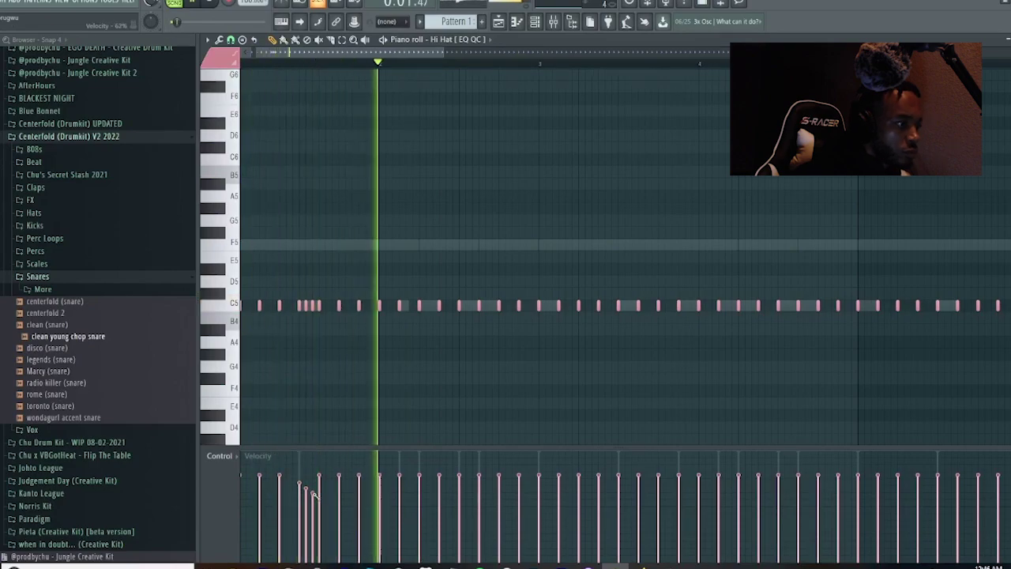
left_click_drag(300, 477, 320, 491)
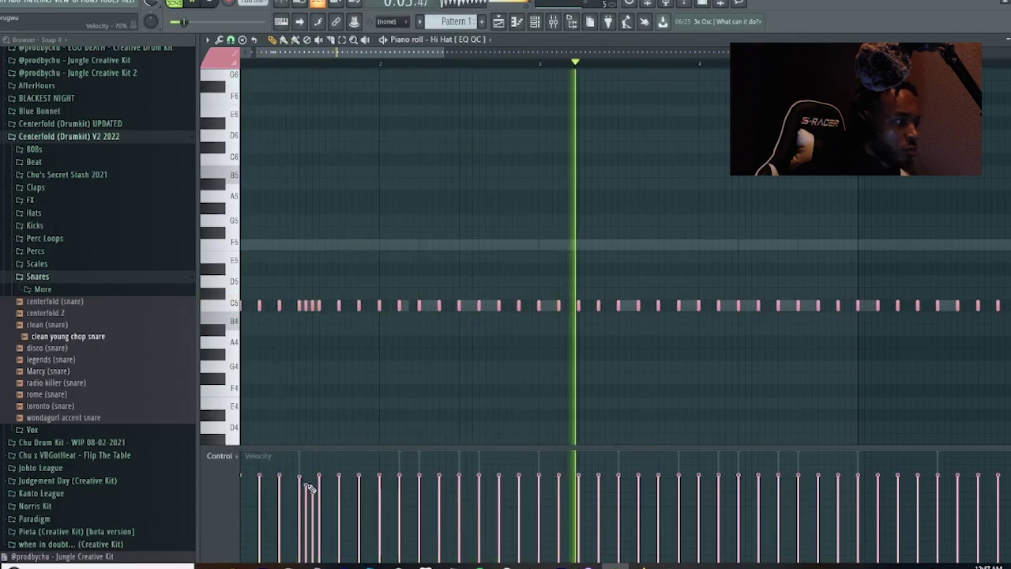
key("space")
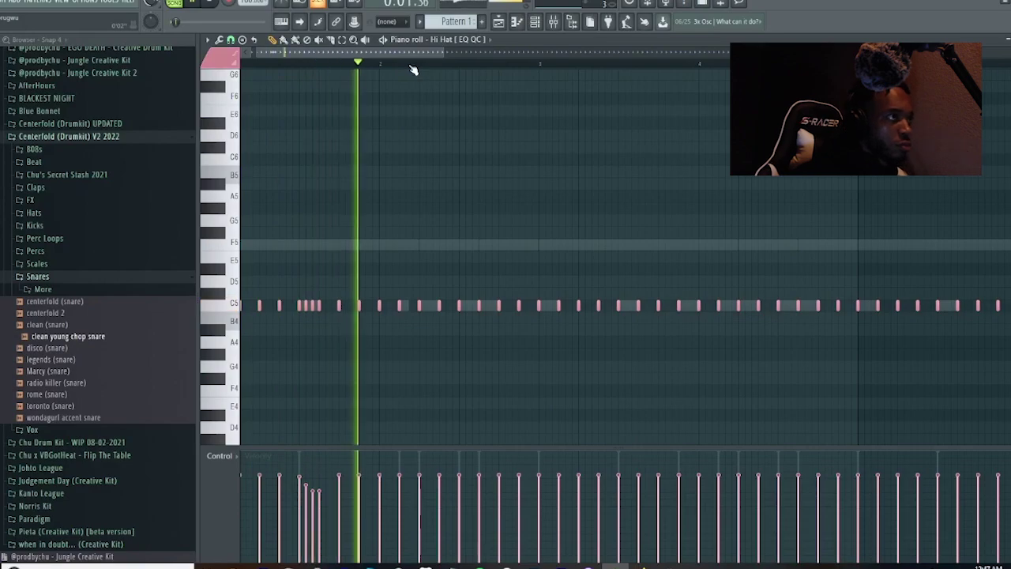
Step: Select and delete all Hi Hat notes after bar 1
scroll(411, 68, "down", 4)
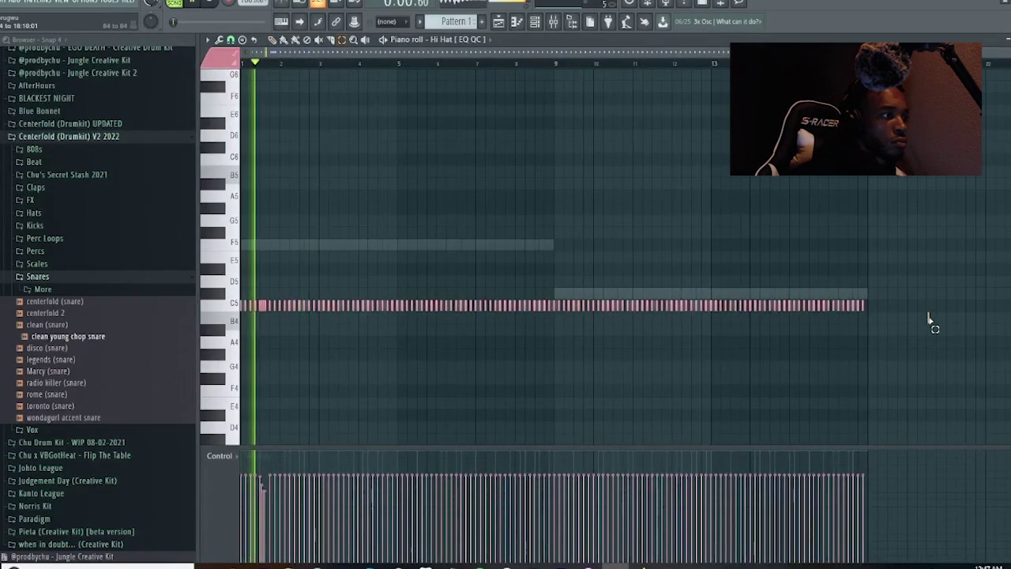
left_click_drag(930, 323, 281, 240)
key("Delete")
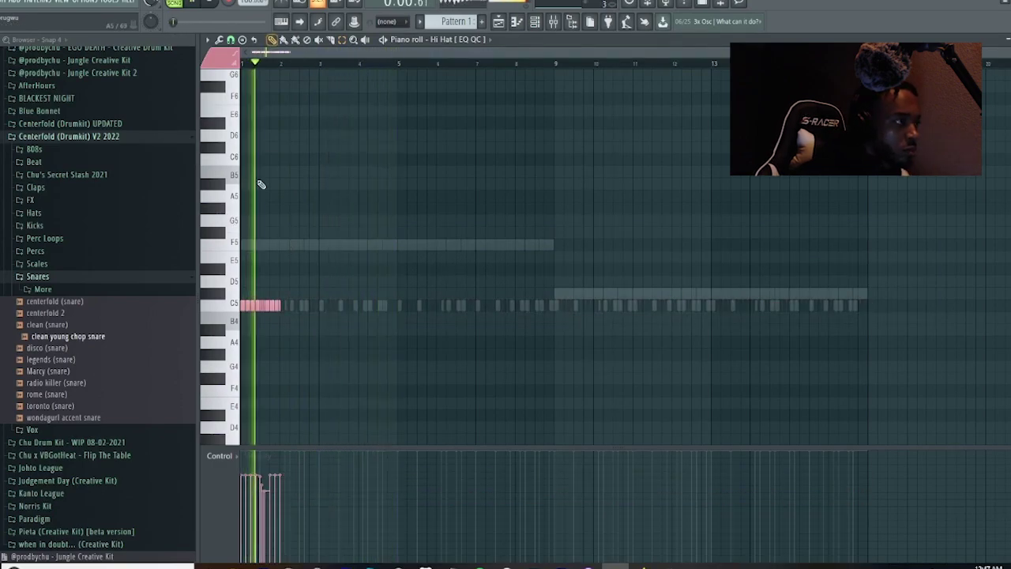
Step: Duplicate the one-bar hi-hat pattern with its roll until it fills all 16 bars
scroll(261, 63, "up", 3)
key("space")
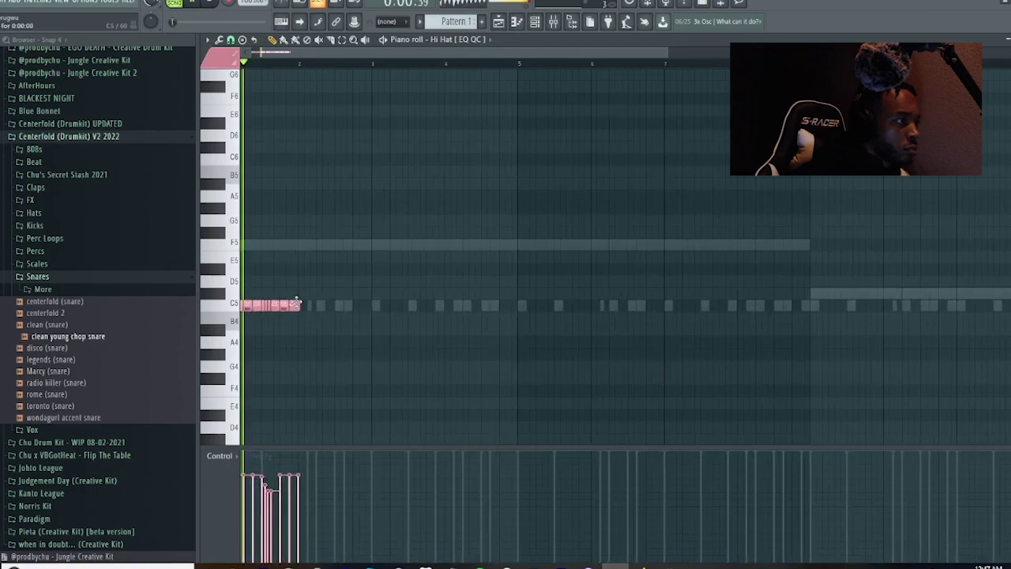
key("space")
key("ctrl+b")
key("ctrl+b")
key("ctrl+b")
key("ctrl+b")
key("ctrl+b")
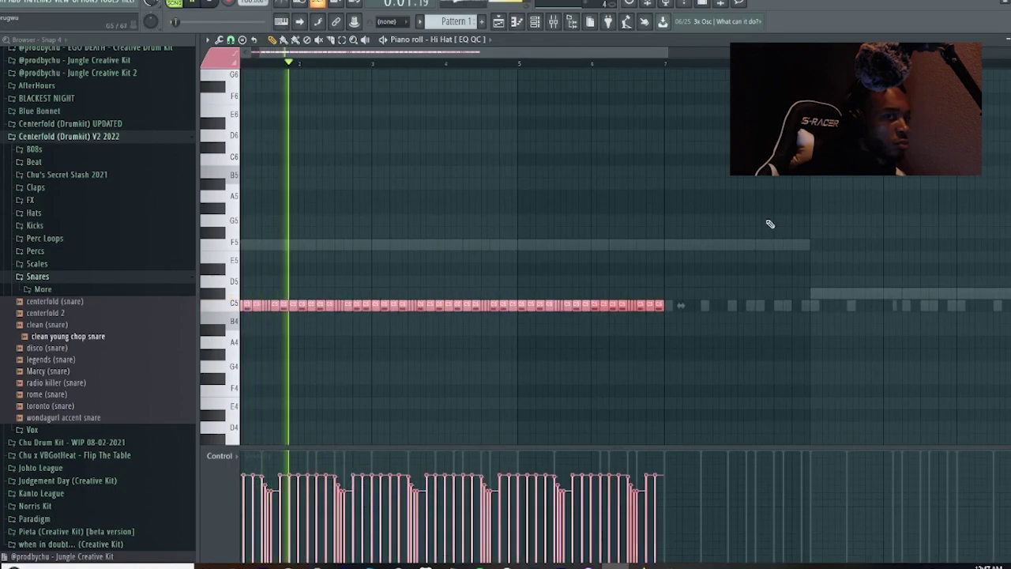
key("ctrl+b")
key("ctrl+b")
key("ctrl+b")
key("ctrl+b")
key("ctrl+b")
key("ctrl+b")
key("ctrl+b")
key("ctrl+b")
key("ctrl+b")
key("ctrl+b")
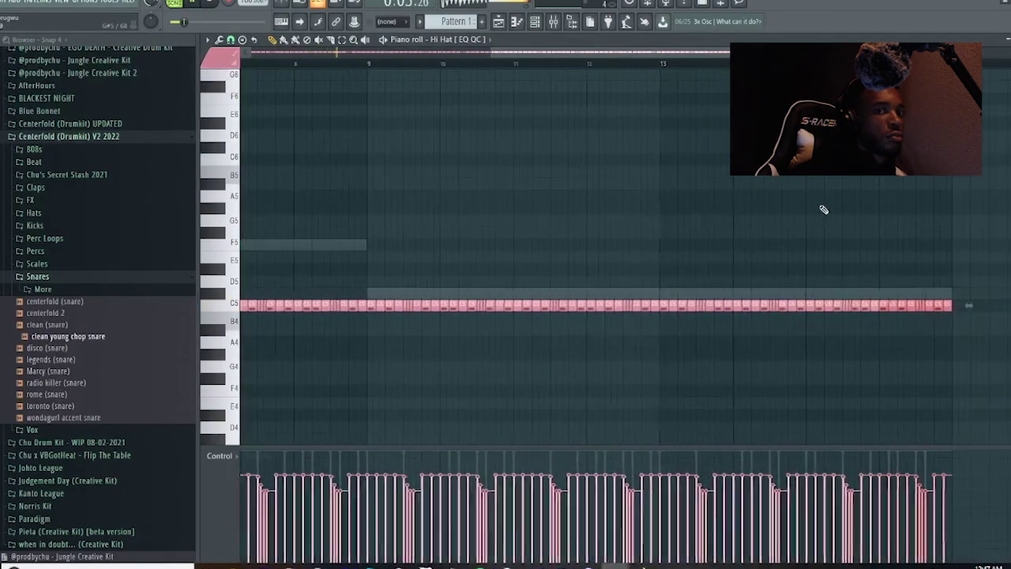
Step: Delete the surplus duplicated Hi Hat notes past bar 16 and close the hi-hat piano roll
key("ctrl+b")
key("Delete")
left_click(1010, 40)
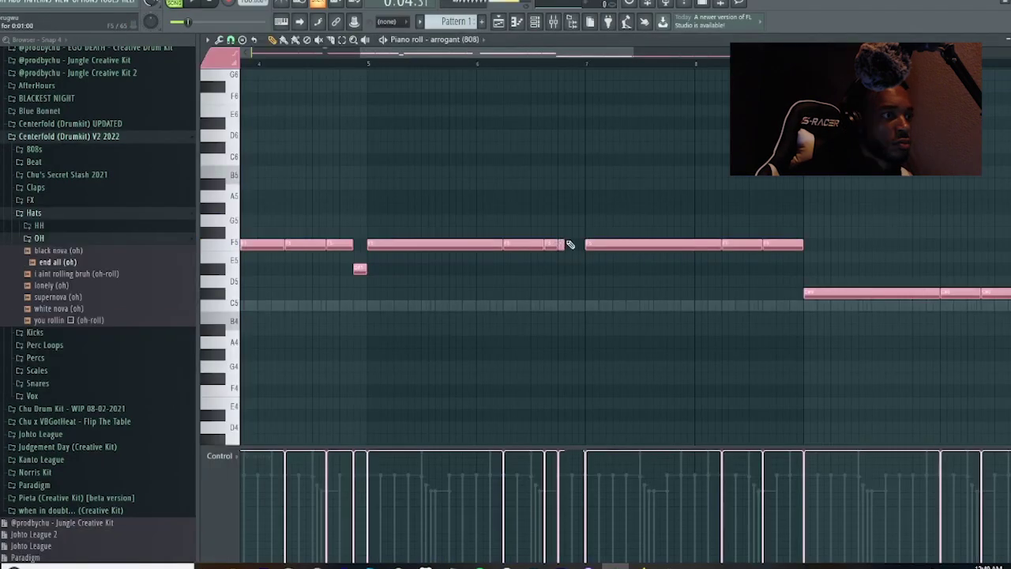
Step: Rework the F5 notes of the arrogant (808) ending bar 8 into three back-to-back one-beat hits
key("space")
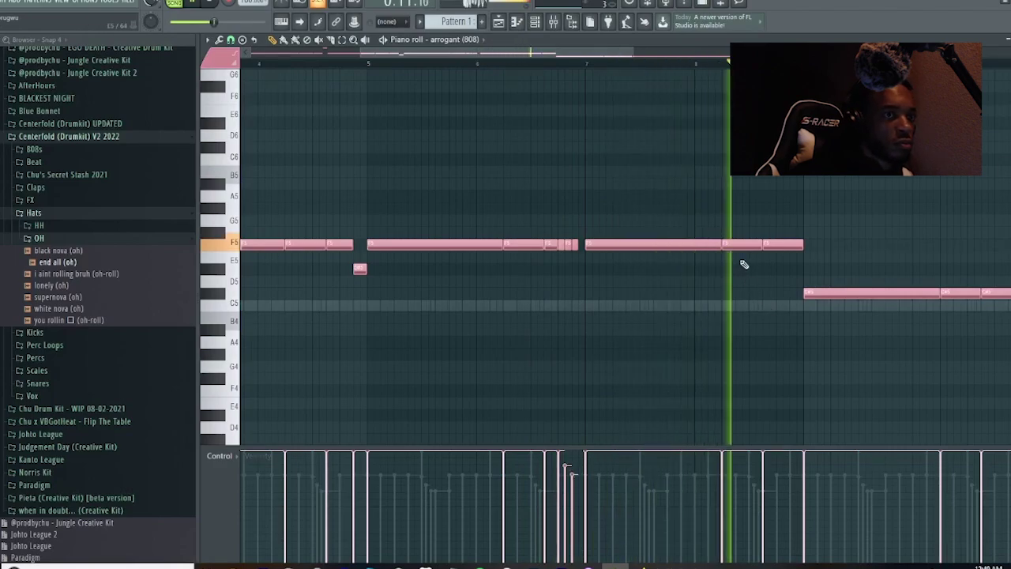
scroll(804, 246, "up", 4)
key("c")
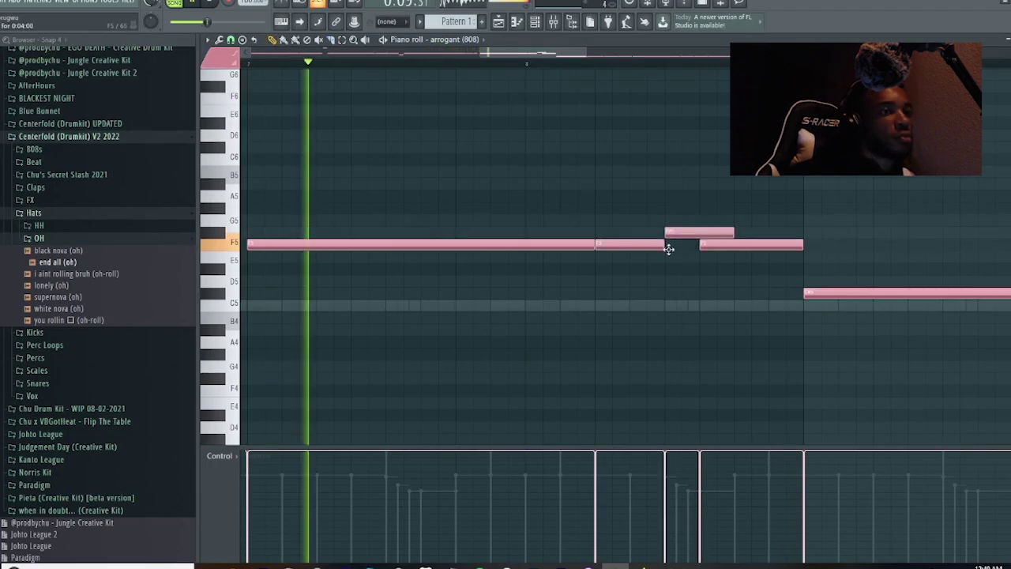
left_click_drag(669, 249, 671, 248)
right_click(710, 246)
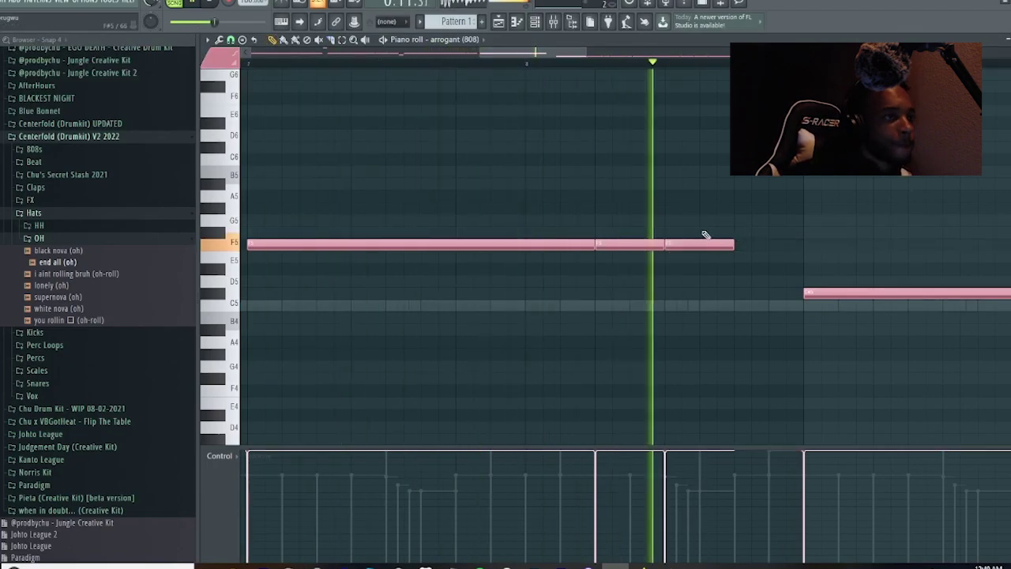
left_click_drag(756, 244, 738, 240)
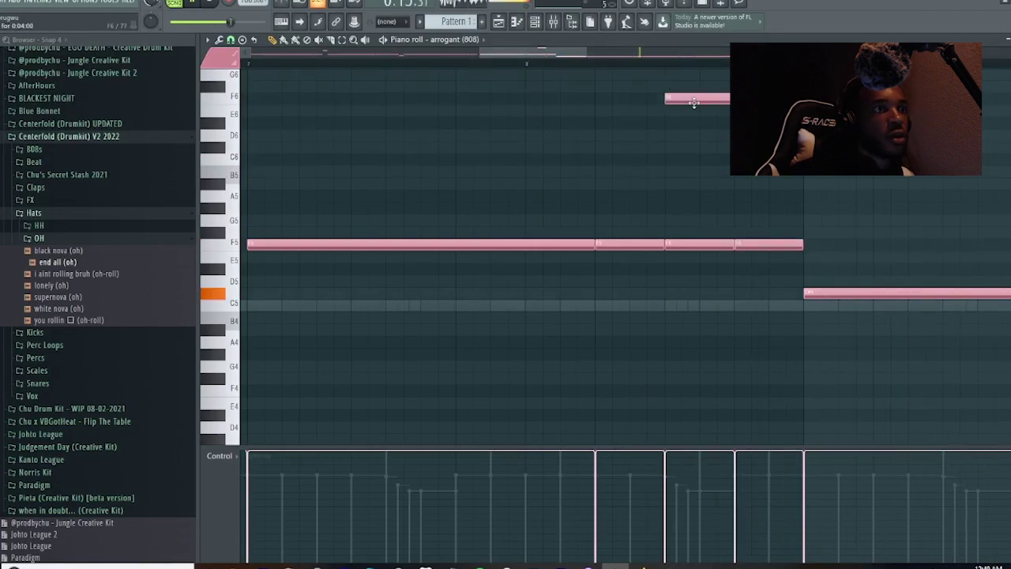
Step: Make the F6 note in bar 8 a shortened slide note and place a second F6 slide over the bar's last F5 hit
double_click(689, 100)
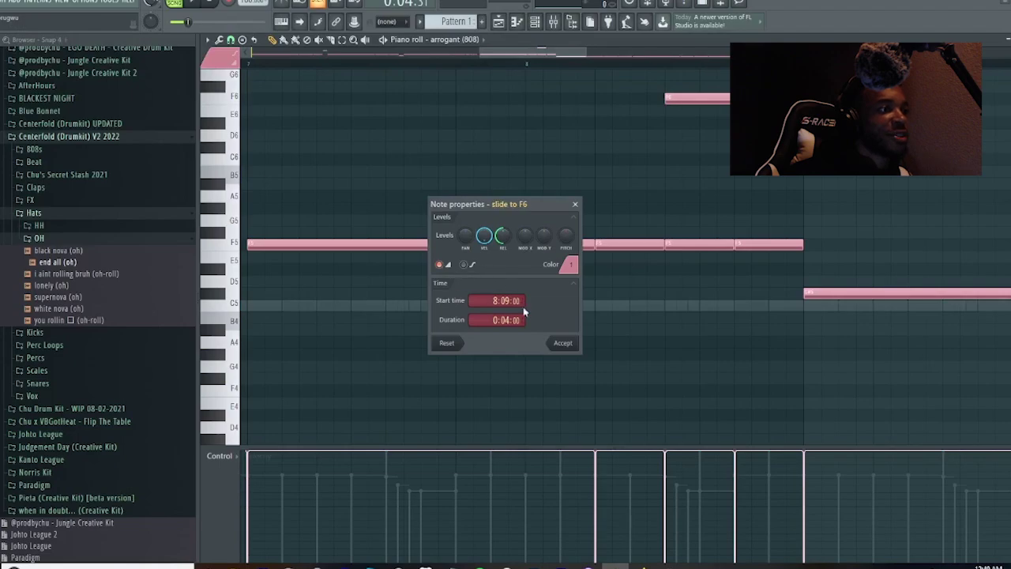
left_click(564, 344)
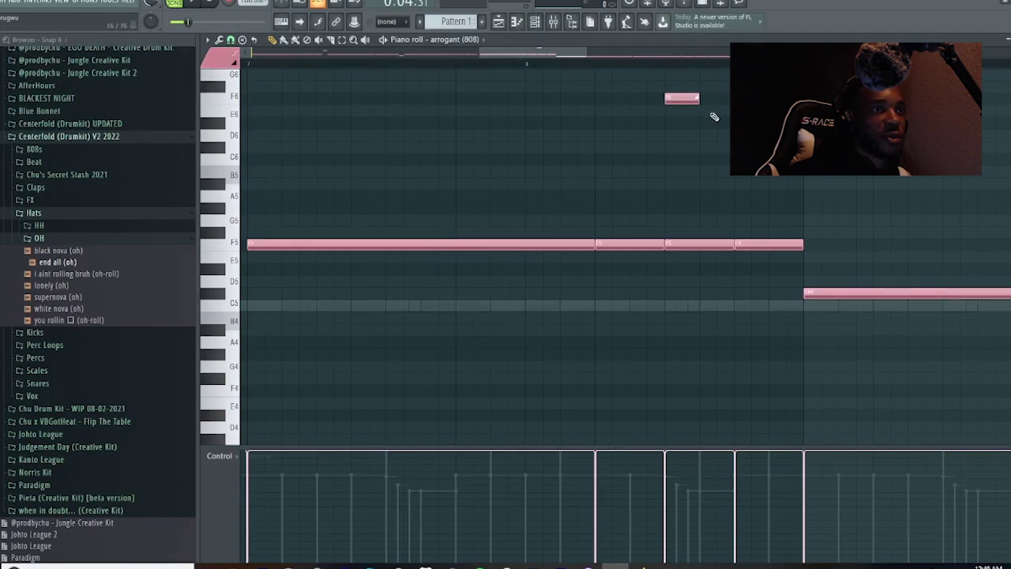
scroll(718, 292, "up", 3)
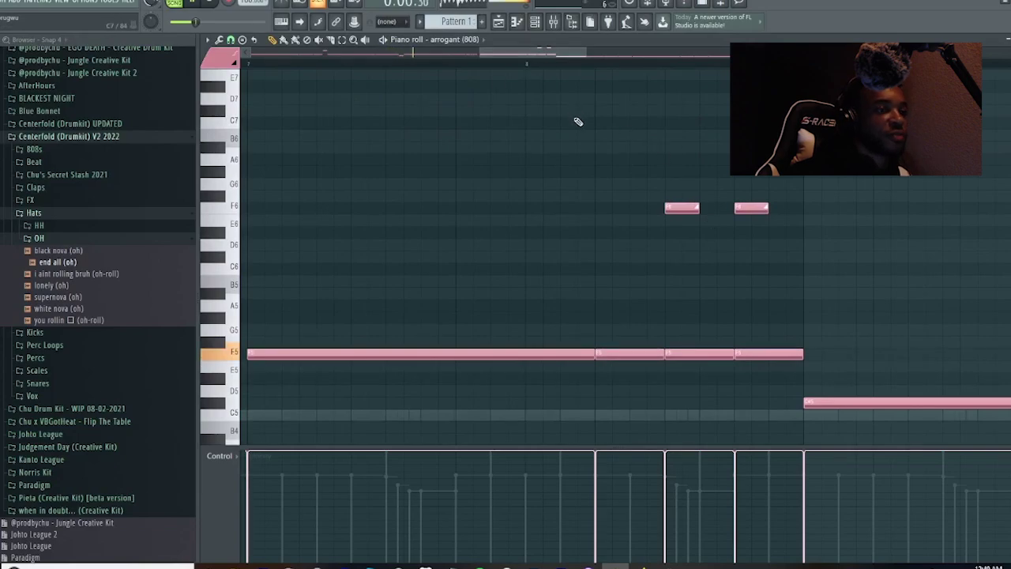
left_click(528, 64)
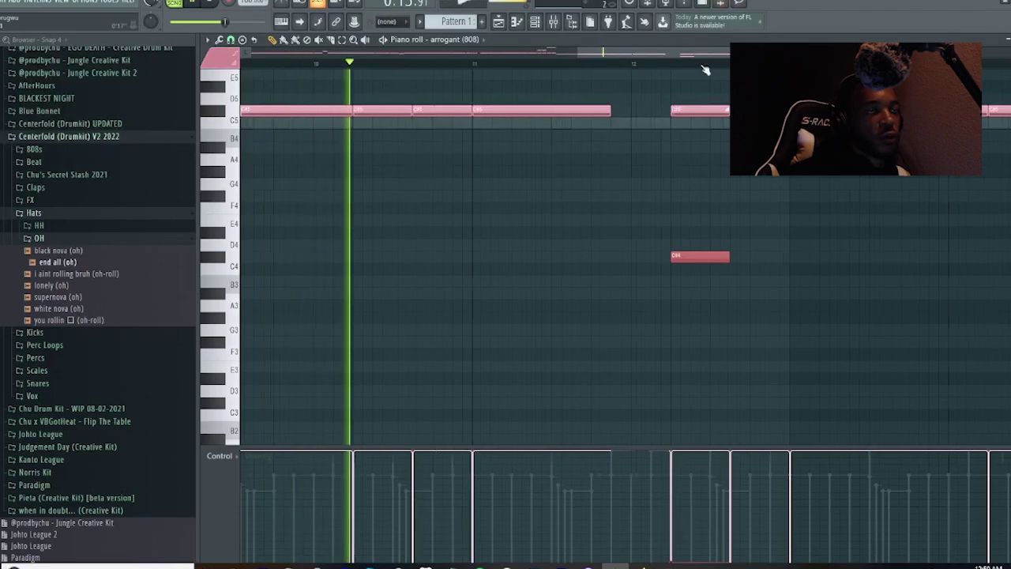
scroll(704, 67, "down", 2)
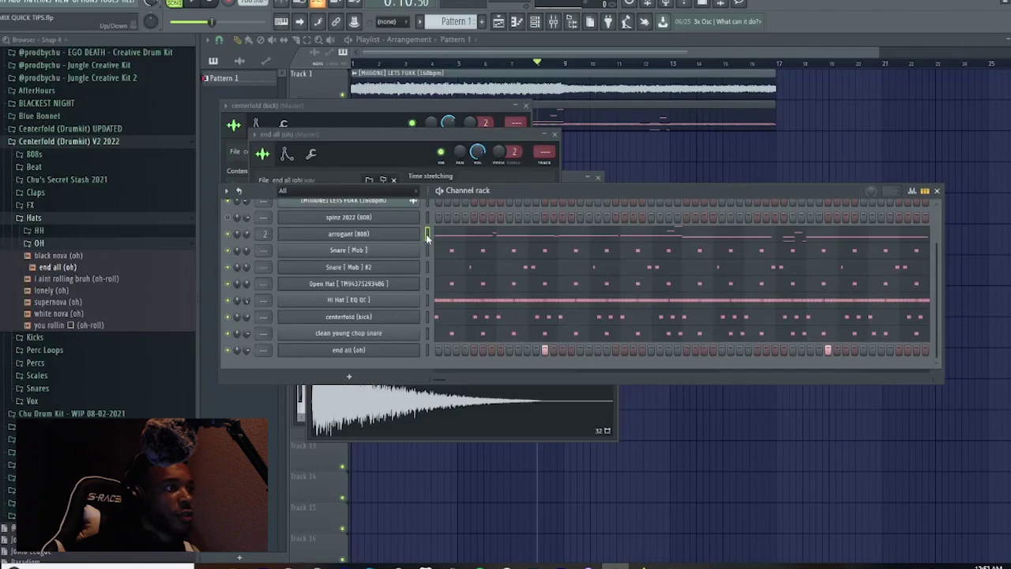
Step: Delete the unused spinz 2022 (808) and Sampler channels from the channel rack
scroll(427, 237, "up", 1)
right_click(395, 236)
key("d")
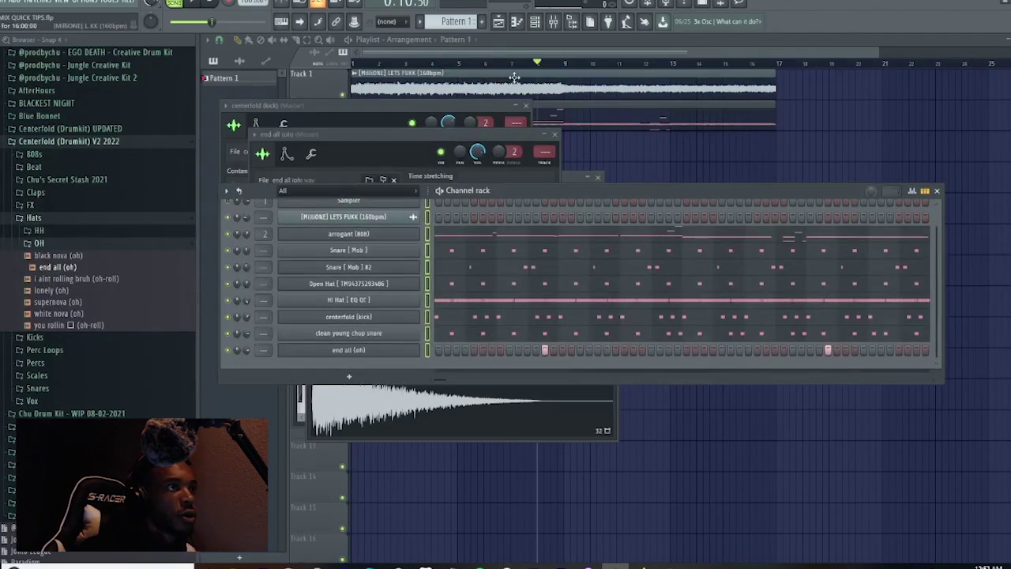
scroll(426, 250, "up", 1)
right_click(393, 218)
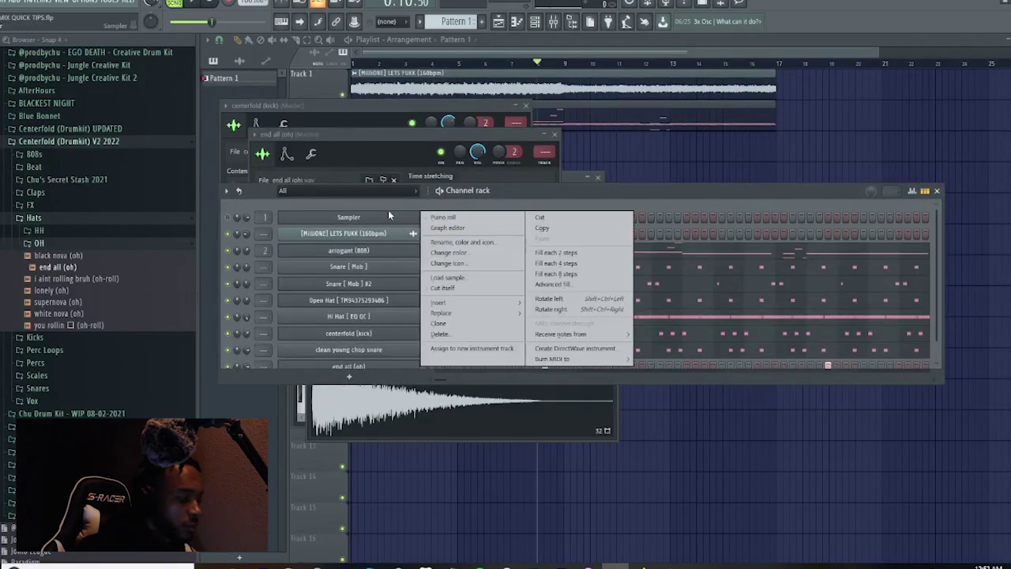
key("d")
Step: Link the LETS FUKK (160bpm) loop channel to mixer insert 1
left_click(557, 24)
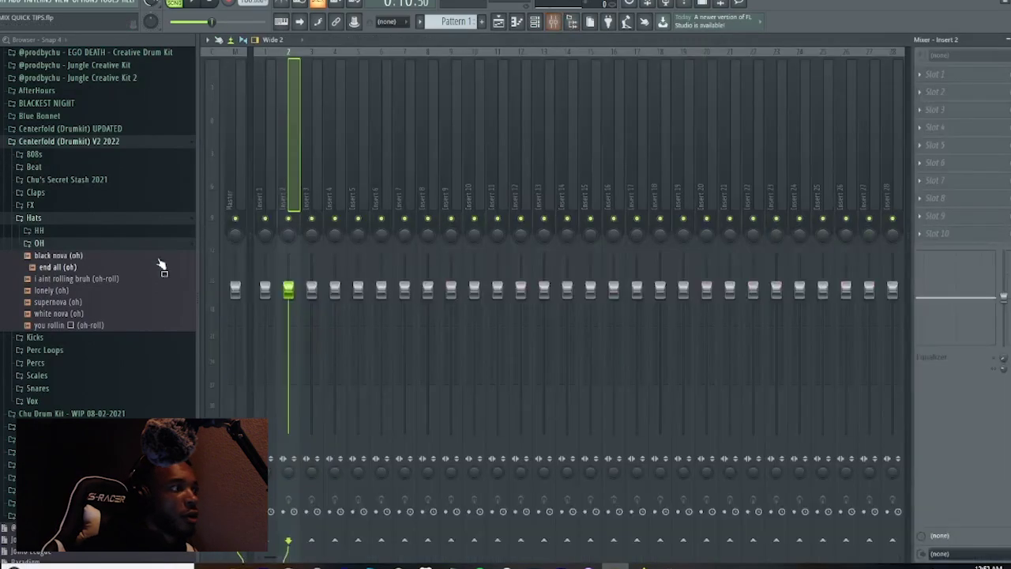
left_click(260, 201)
key("ctrl+l")
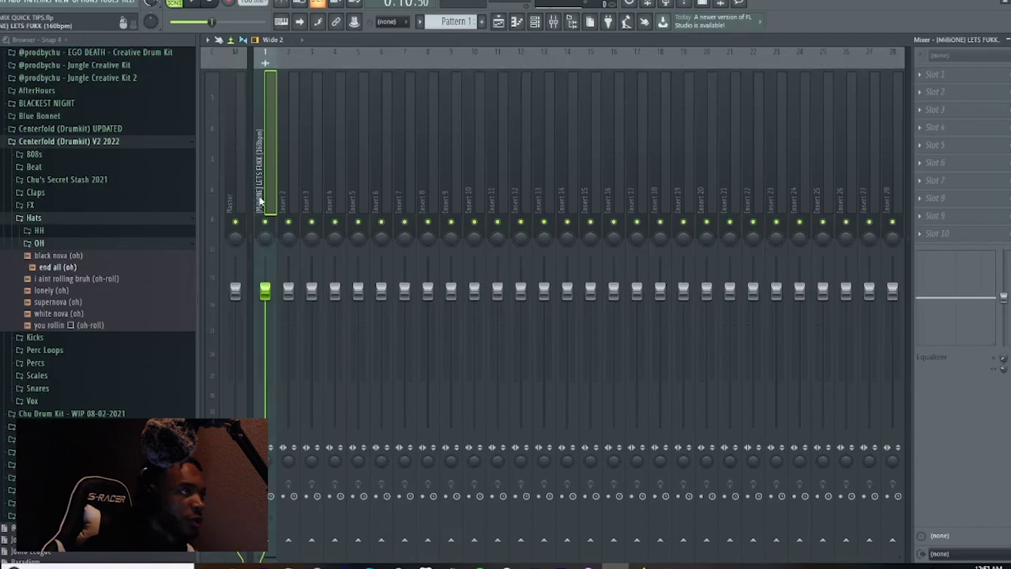
Step: Link all drum channels, from arrogant (808) to end all (oh), to consecutive mixer inserts 6 to 13
left_click(554, 23)
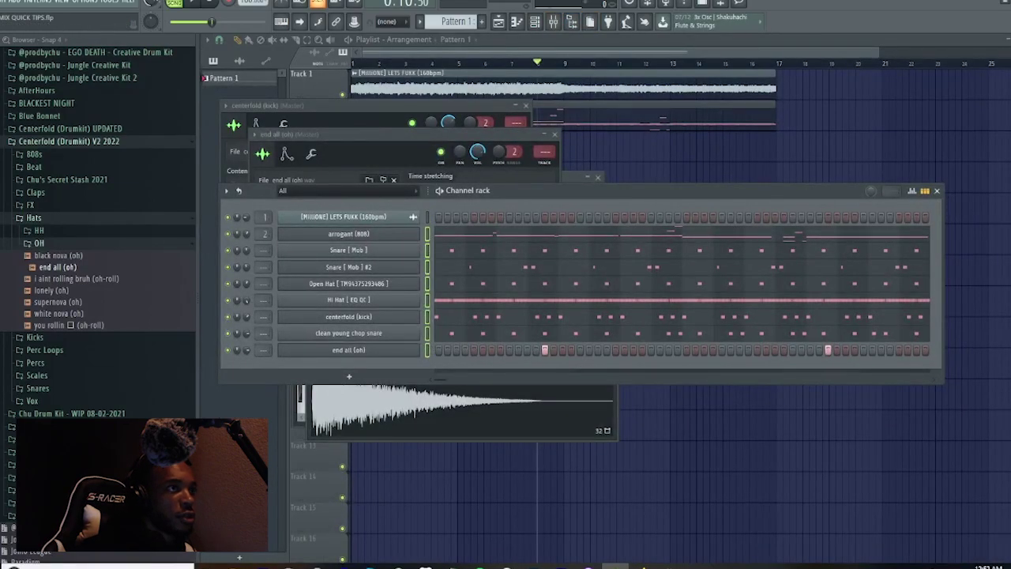
left_click(557, 23)
left_click(386, 189)
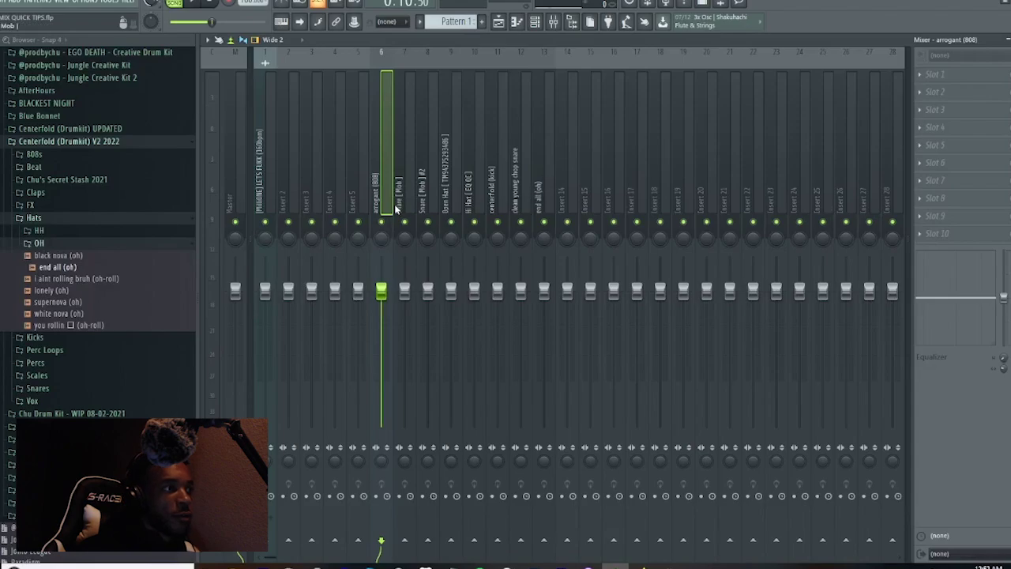
Step: Select mixer inserts 6 to 13 together and route them to insert 20
left_click(691, 203)
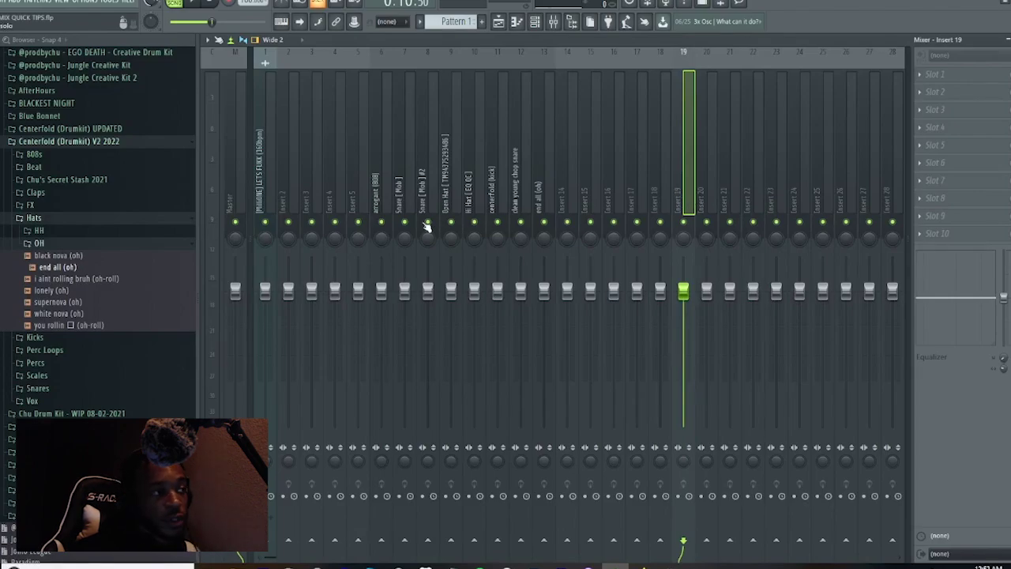
left_click_drag(384, 192, 553, 199)
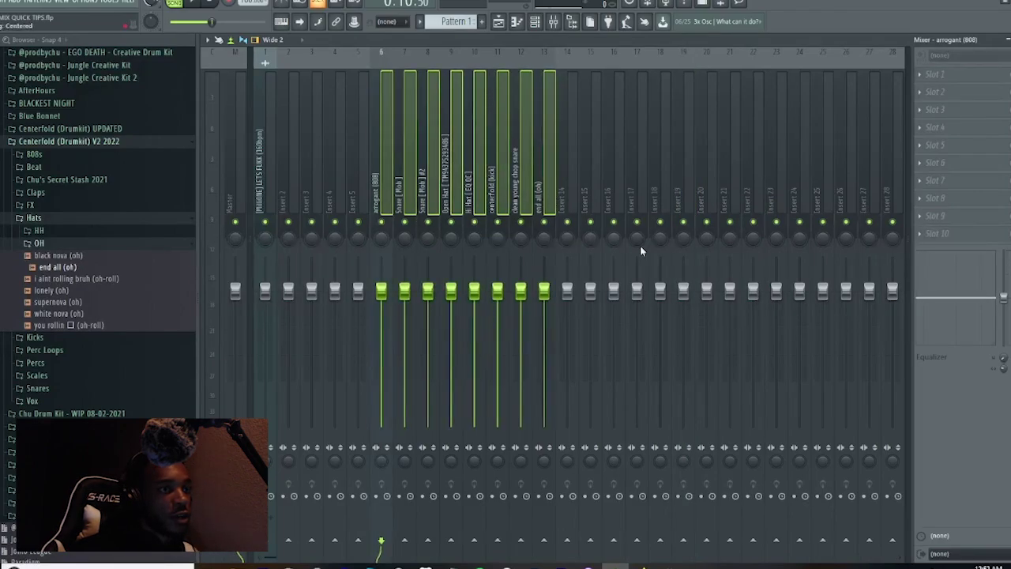
right_click(707, 542)
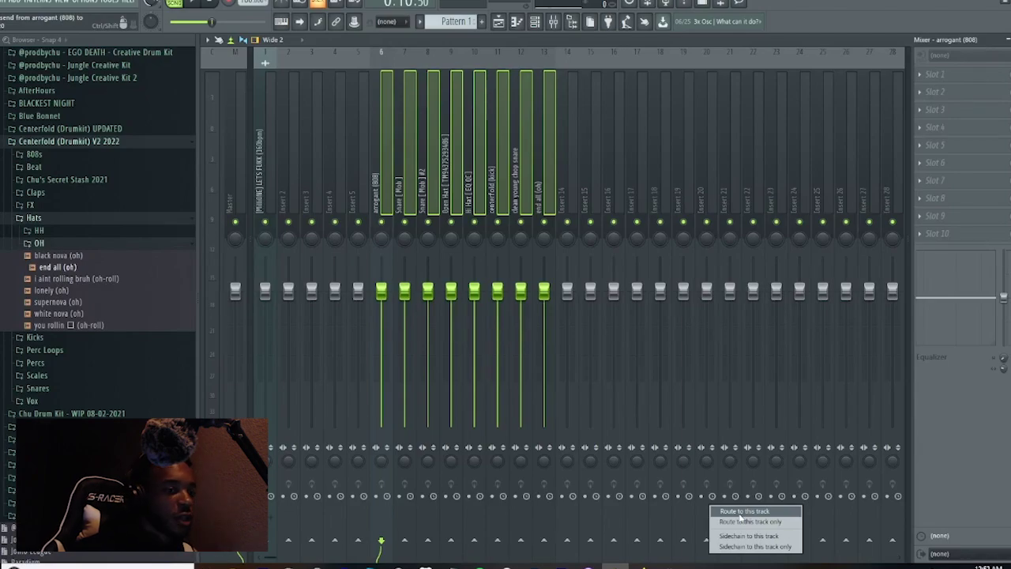
left_click(740, 514)
Step: Rename mixer insert 20 as DRUM BUS
right_click(704, 205)
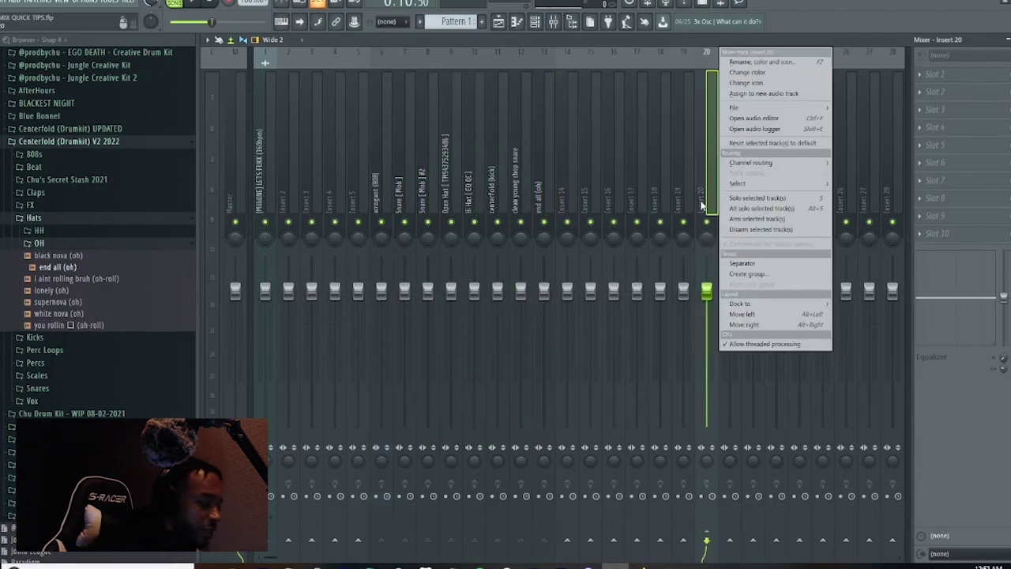
type("rUM BUS")
key("BackSpace")
key("BackSpace")
key("BackSpace")
key("BackSpace")
key("BackSpace")
key("BackSpace")
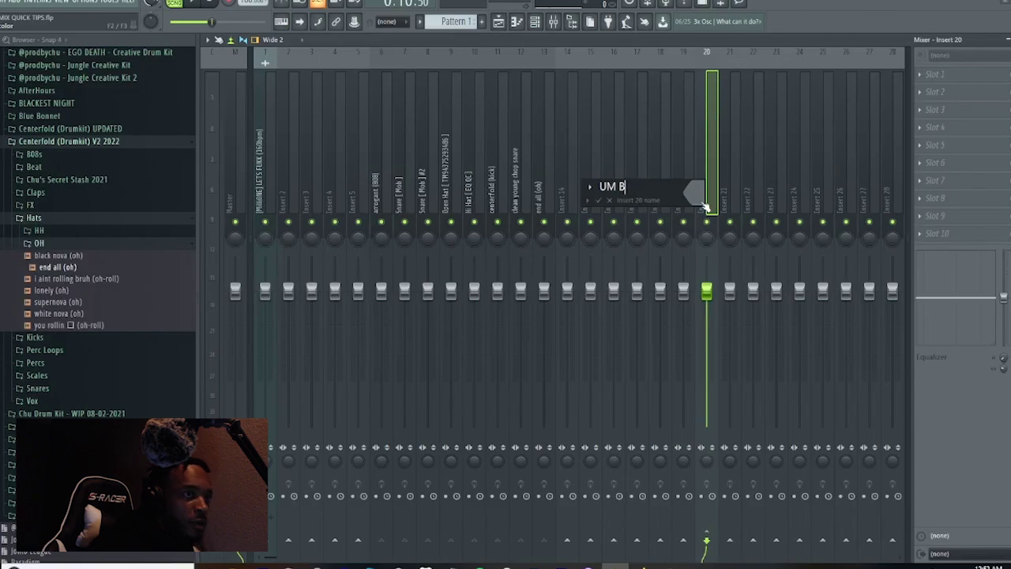
type("DRUM ")
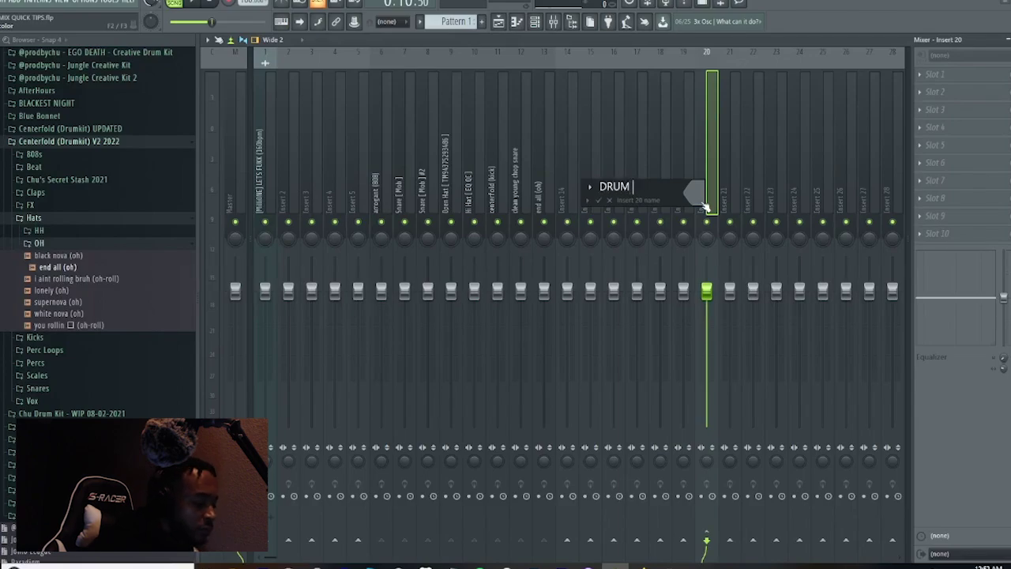
type("BUS")
key("Return")
key("space")
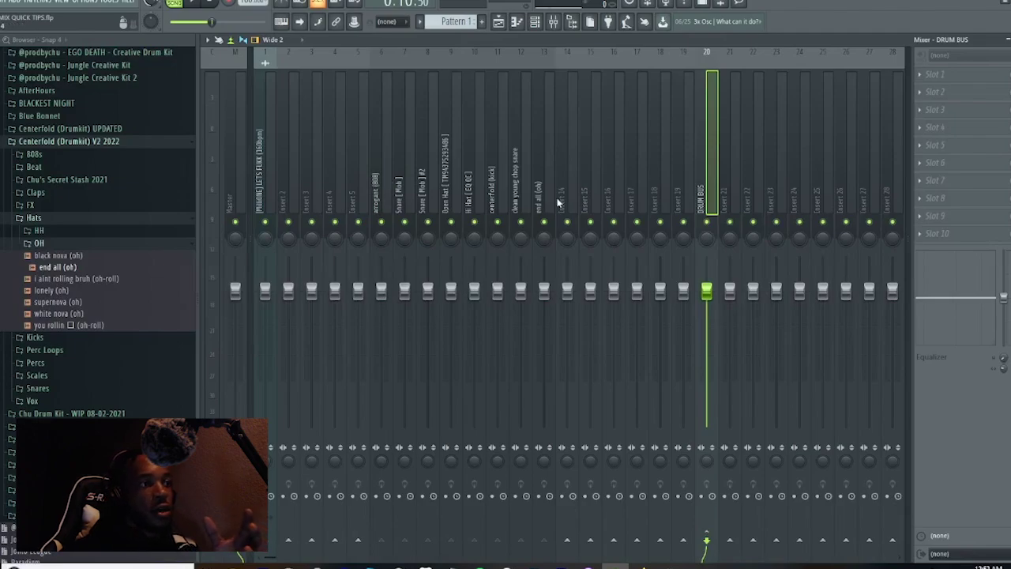
Step: Cut the low-shelf EQ band to -18 dB on the Snare [ Mob ], Snare [ Mob ] #2 and Open Hat mixer tracks
left_click(400, 188)
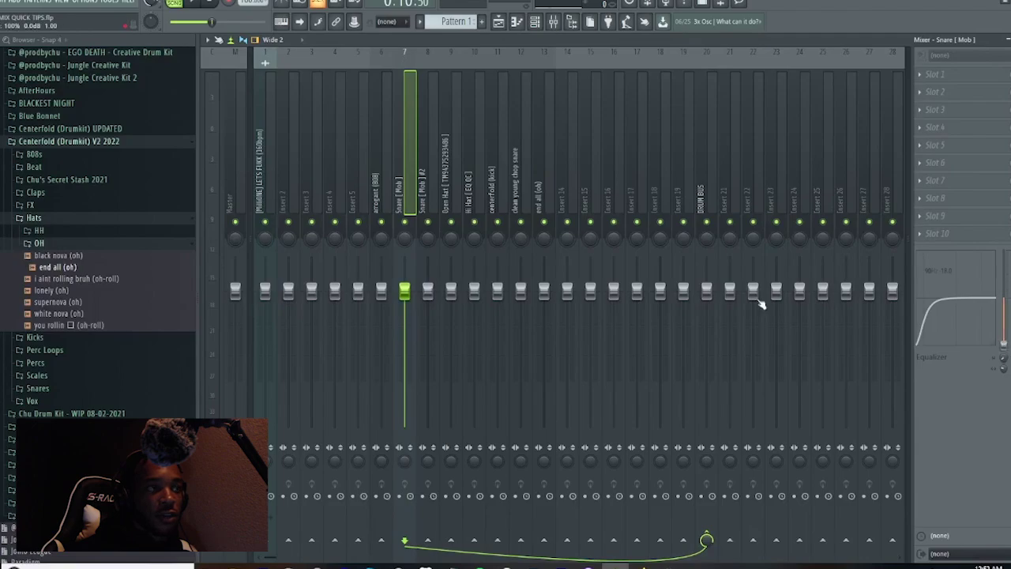
left_click(431, 194)
left_click_drag(1004, 297, 1004, 345)
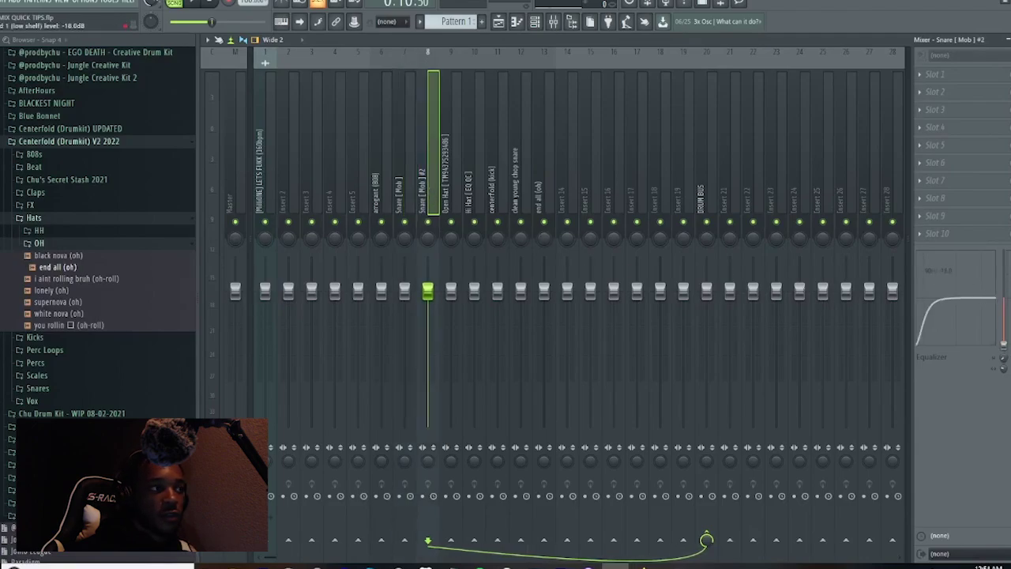
left_click(451, 194)
left_click_drag(990, 297, 1004, 348)
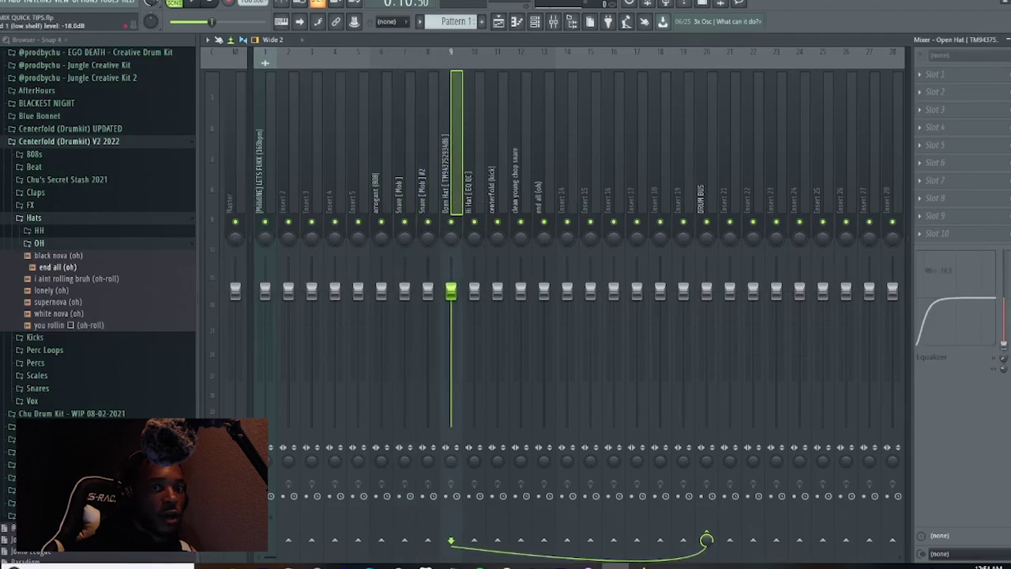
Step: Cut the low-shelf EQ band to -18 dB on the Hi Hat, clean young chop snare and end all (oh) mixer tracks
left_click(481, 175)
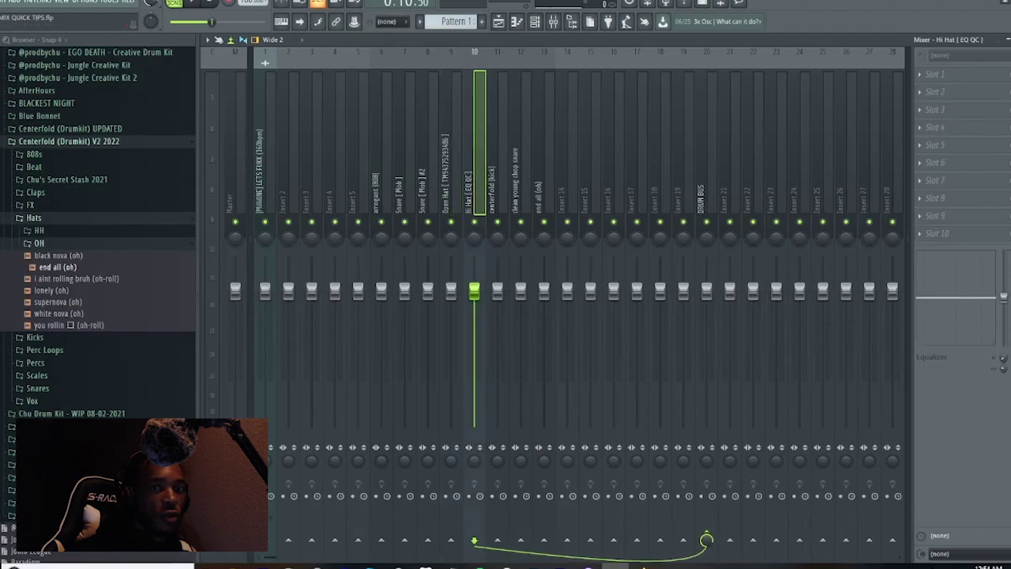
left_click_drag(1004, 297, 1004, 347)
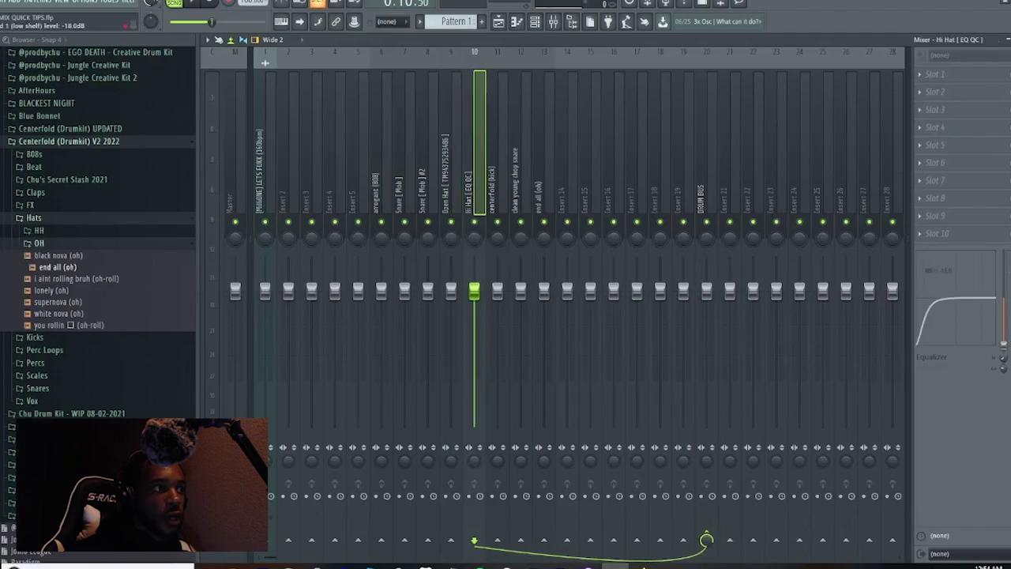
left_click(518, 178)
left_click_drag(1004, 297, 1004, 346)
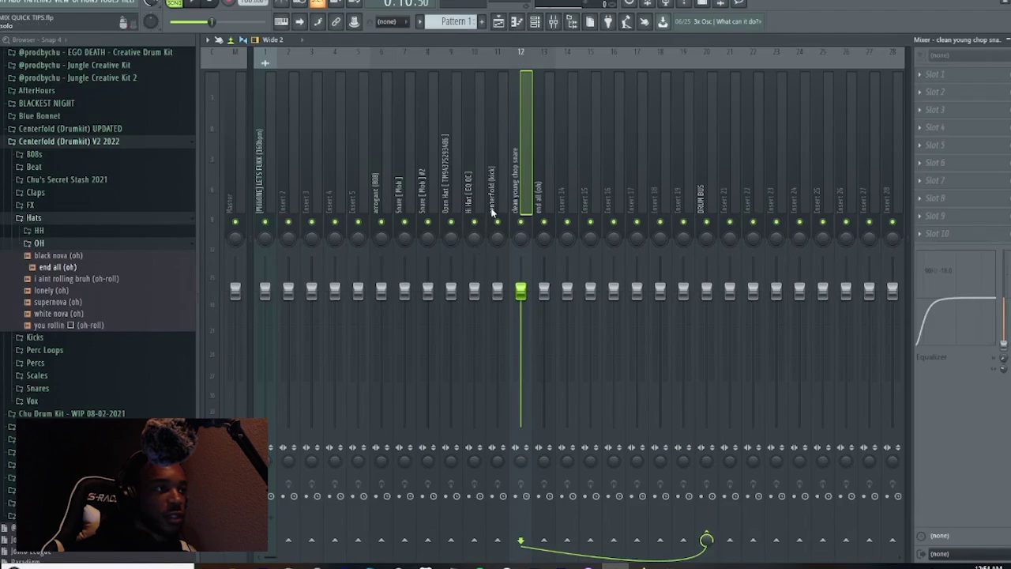
left_click(539, 192)
left_click_drag(1004, 298, 1004, 348)
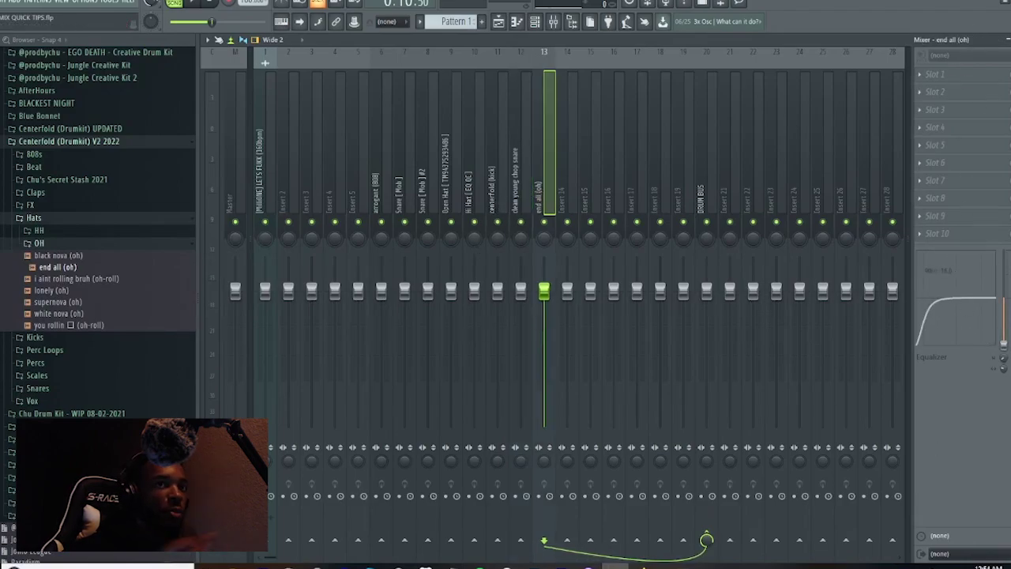
Step: Lower the DRUM BUS fader to about -10.7 dB and bring the LETS FUKK loop's fader down to a similar level
left_click(706, 198)
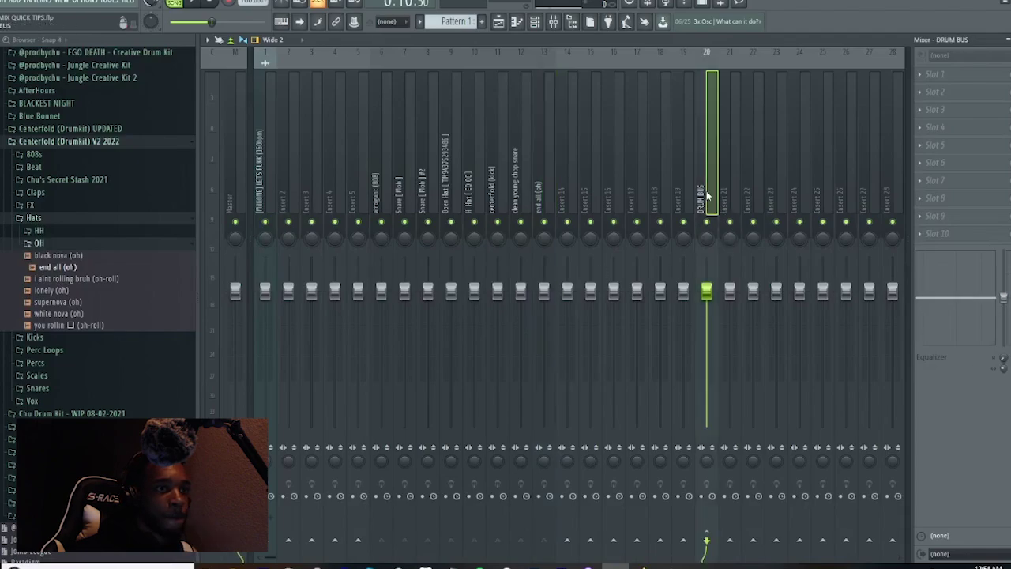
mouse_move(709, 308)
left_mouse_down()
mouse_move(709, 324)
mouse_move(707, 304)
left_mouse_up()
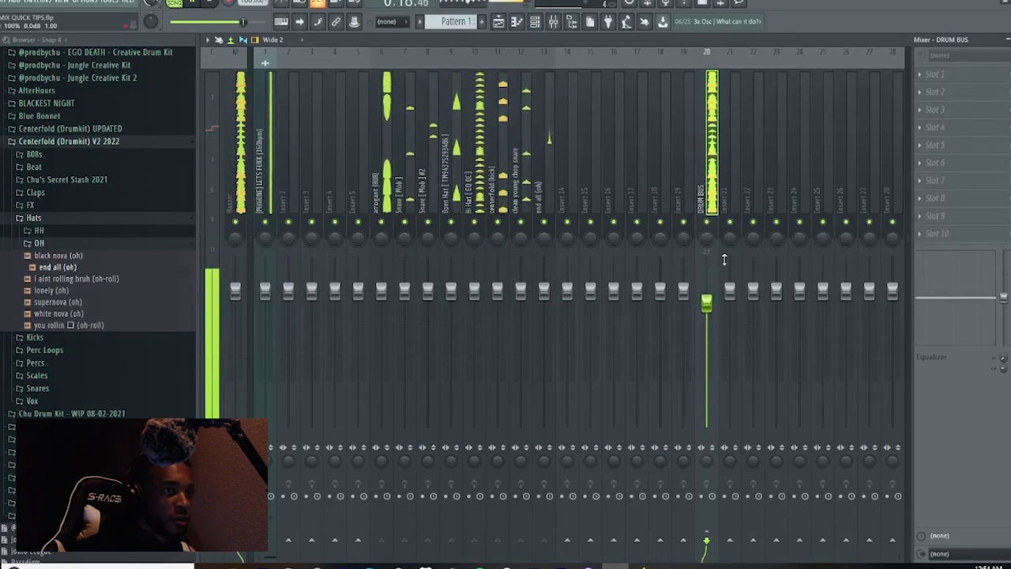
left_click_drag(709, 305, 711, 336)
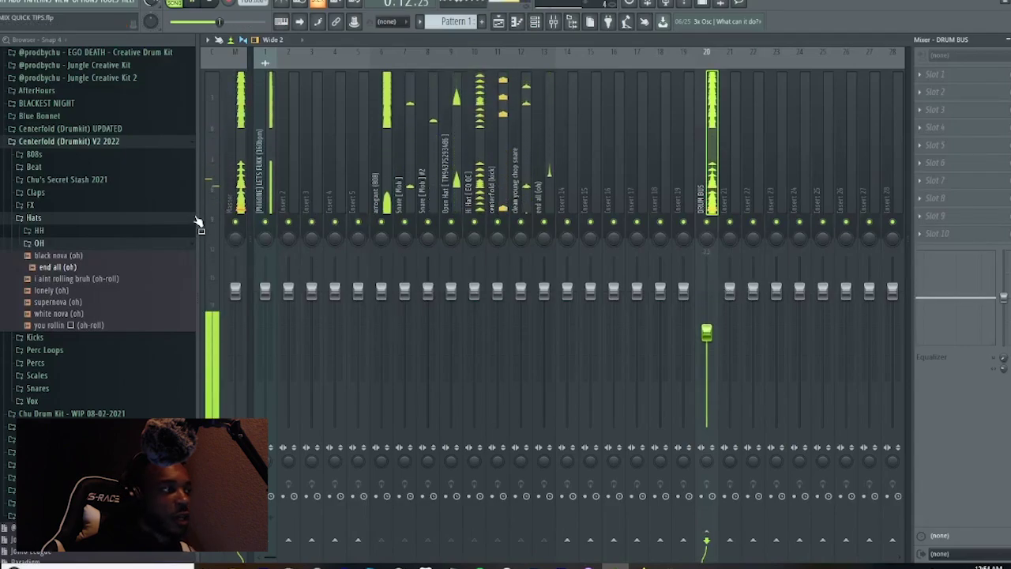
left_click_drag(714, 338, 709, 352)
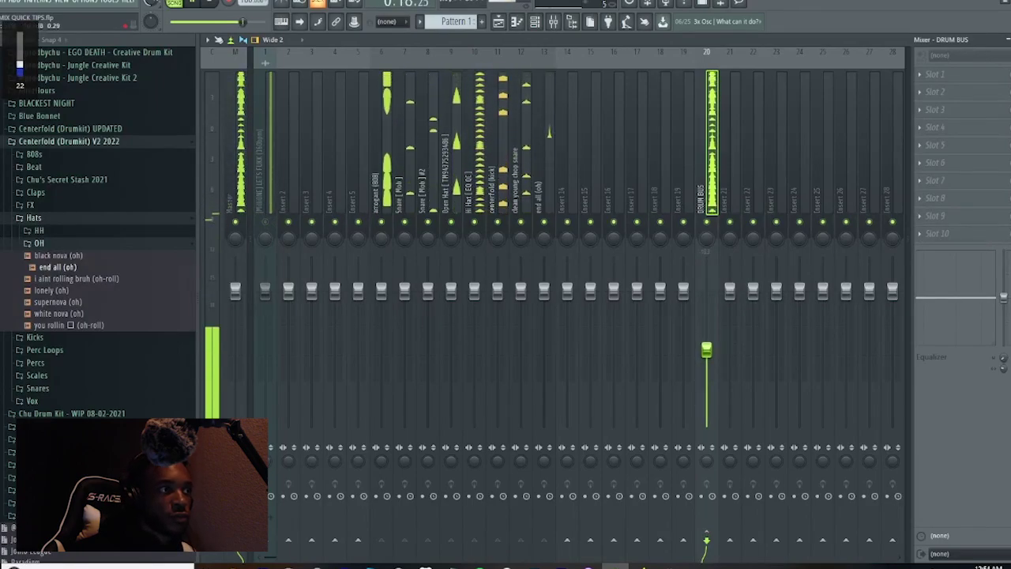
left_click_drag(265, 289, 265, 345)
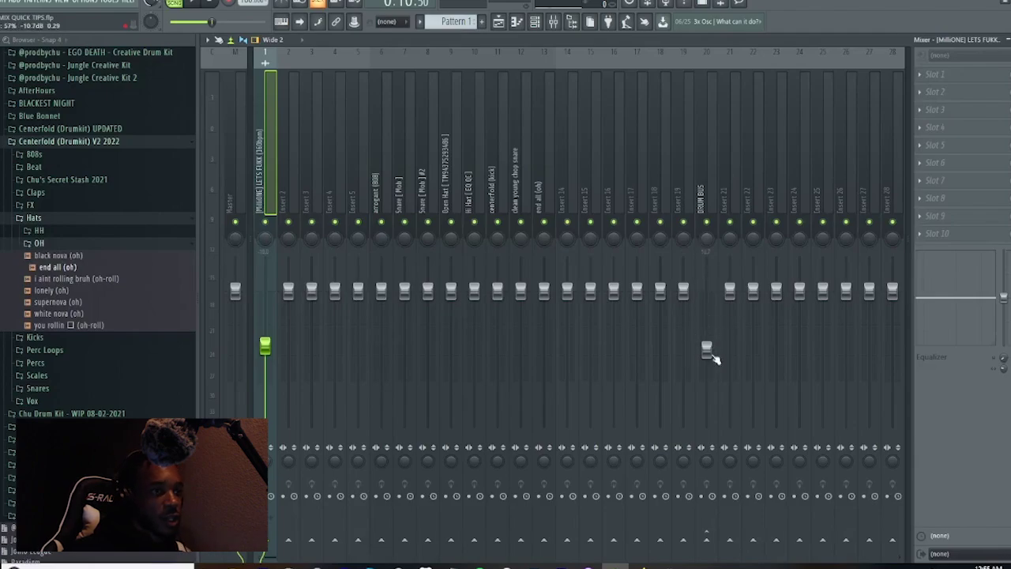
Step: Set the DRUM BUS fader to about -10.0 dB, then load Fruity Compressor in its first effect slot and advance the preset
left_click(383, 303)
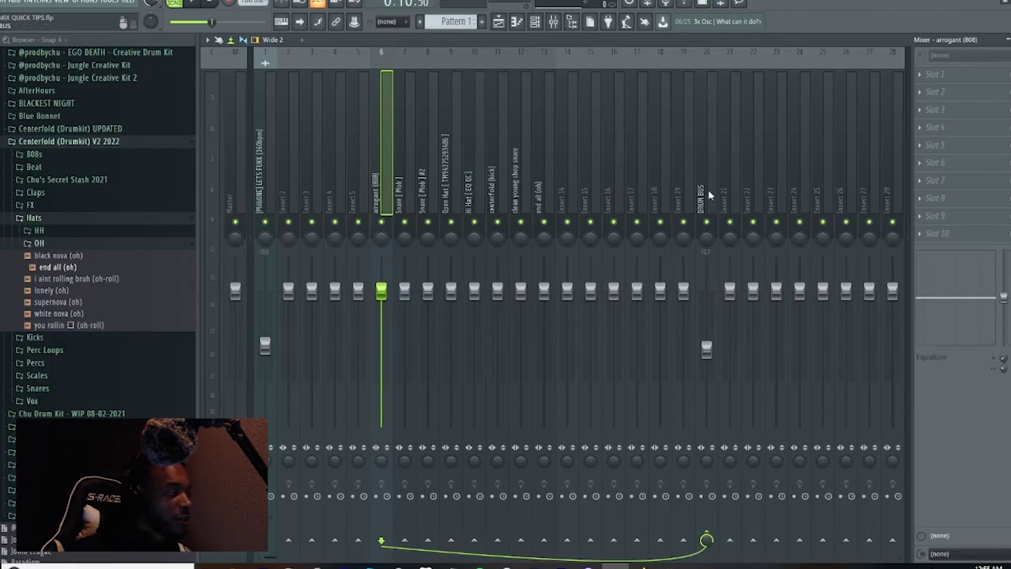
left_click(707, 349)
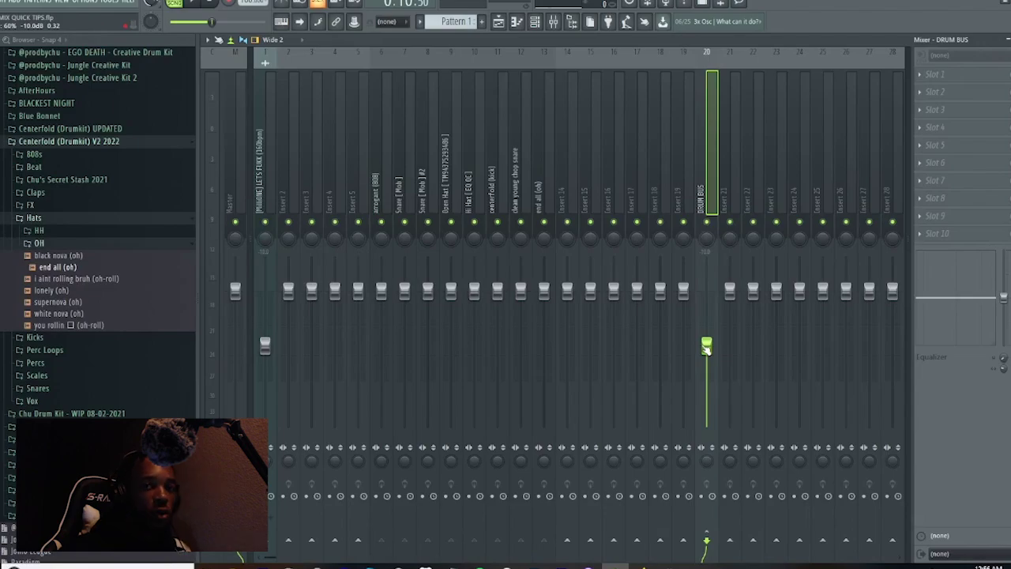
left_click(926, 79)
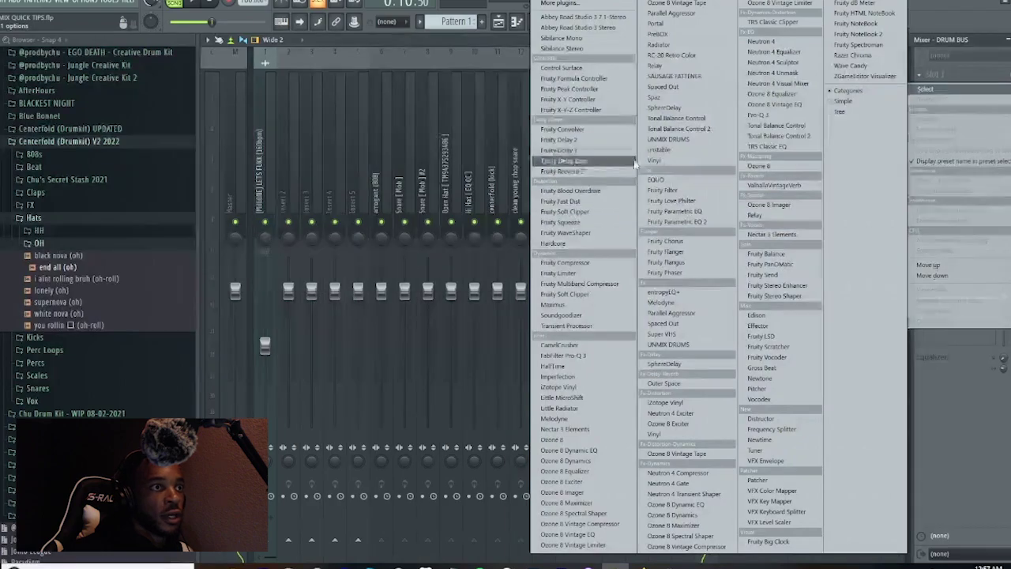
left_click(592, 262)
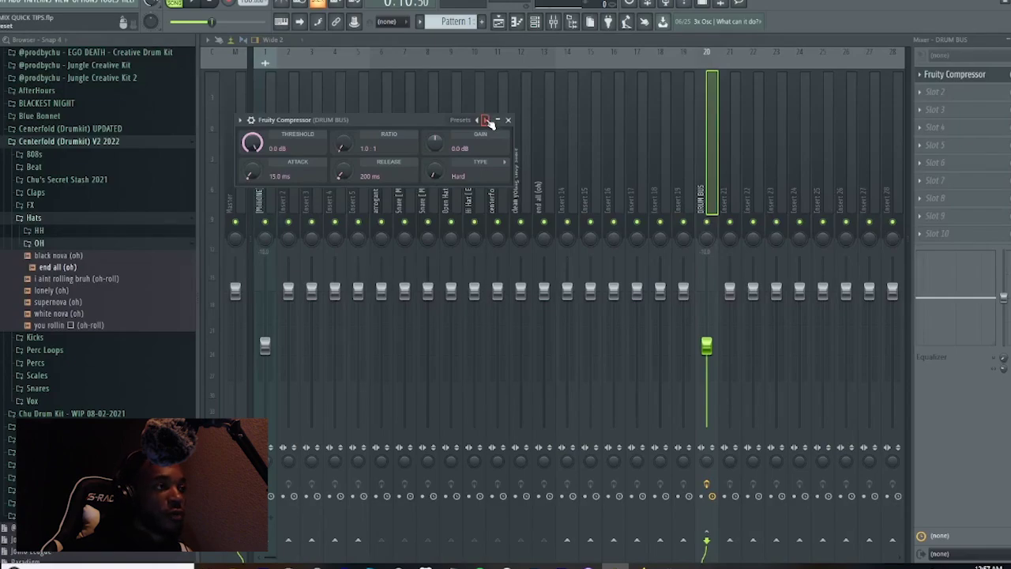
left_click(487, 120)
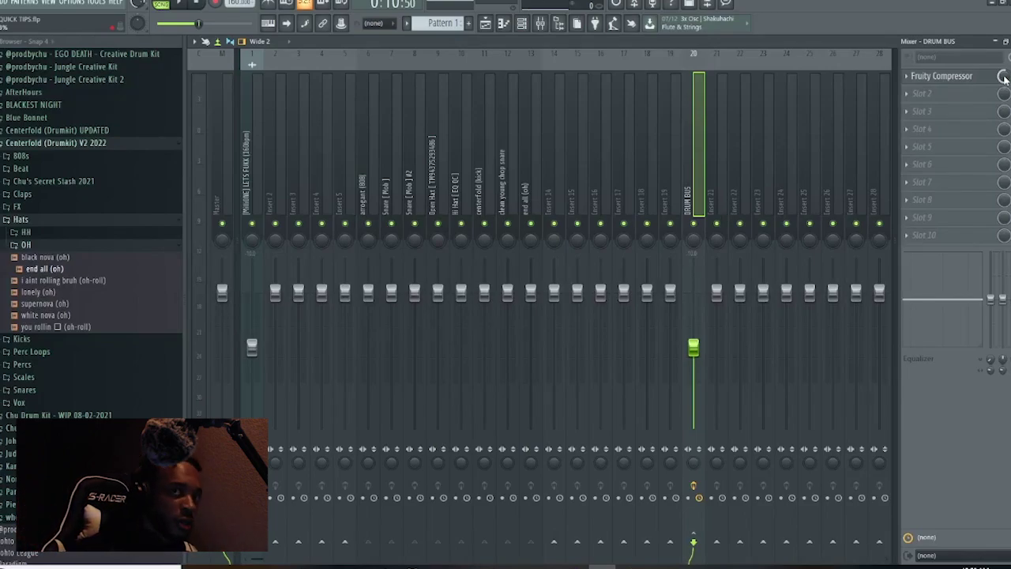
Step: Play the beat, then mute the LETS FUKK loop track and route DRUM BUS to mixer insert 23
key("space")
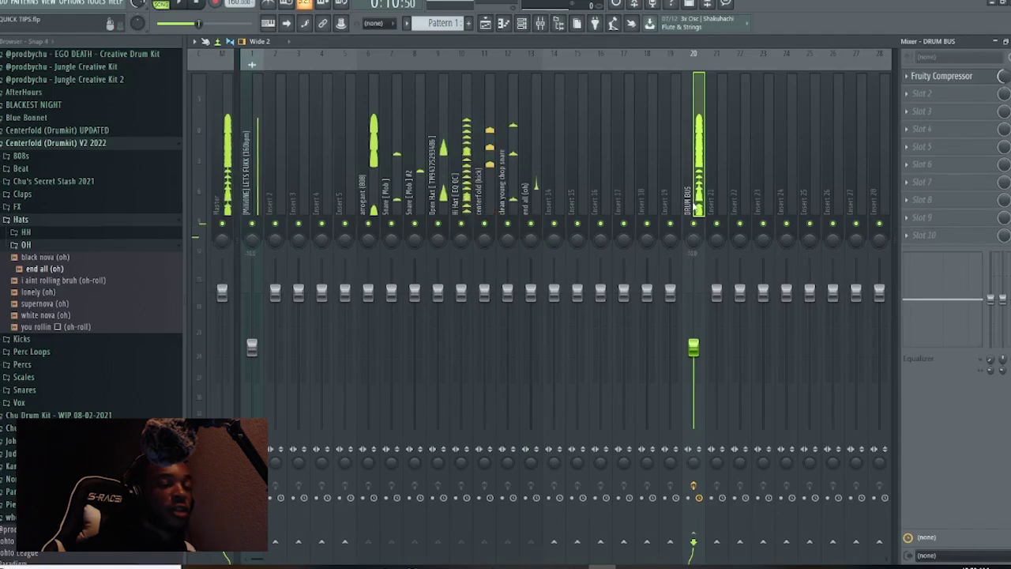
left_click(252, 223)
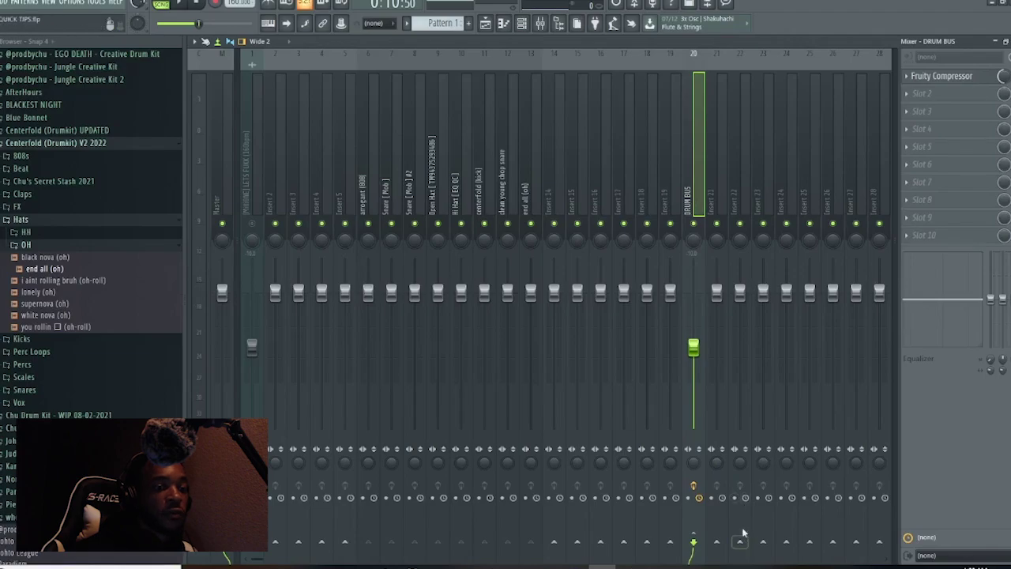
left_click(763, 541)
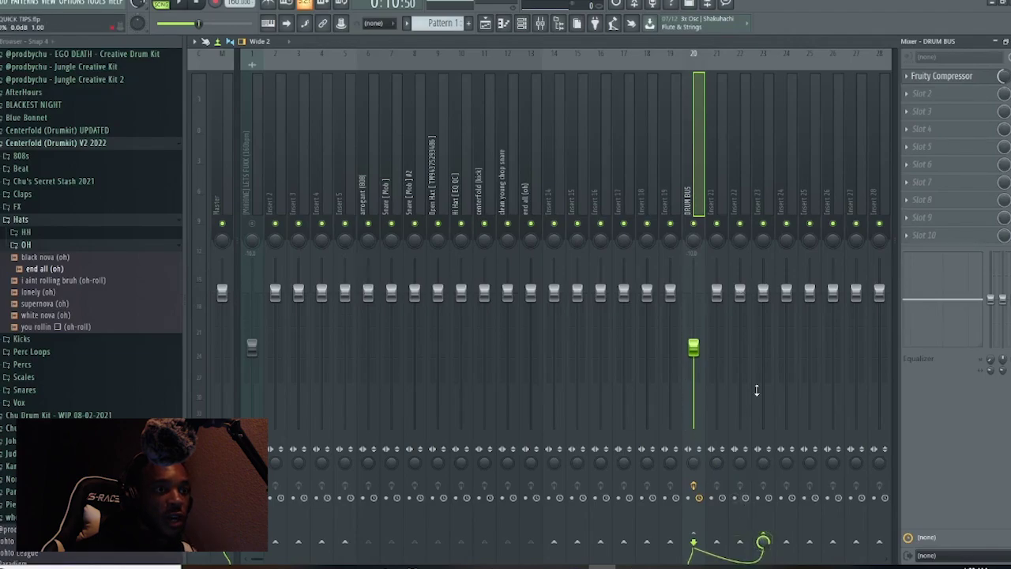
Step: Rename mixer insert 23 as DRUM ROOM VERB SEND
right_click(764, 192)
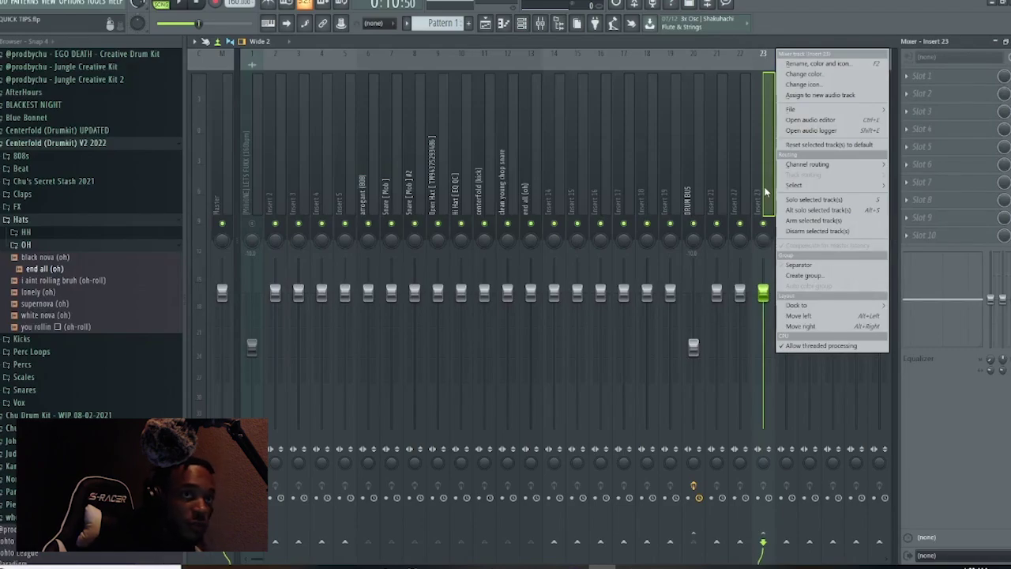
key("F2")
type("UM")
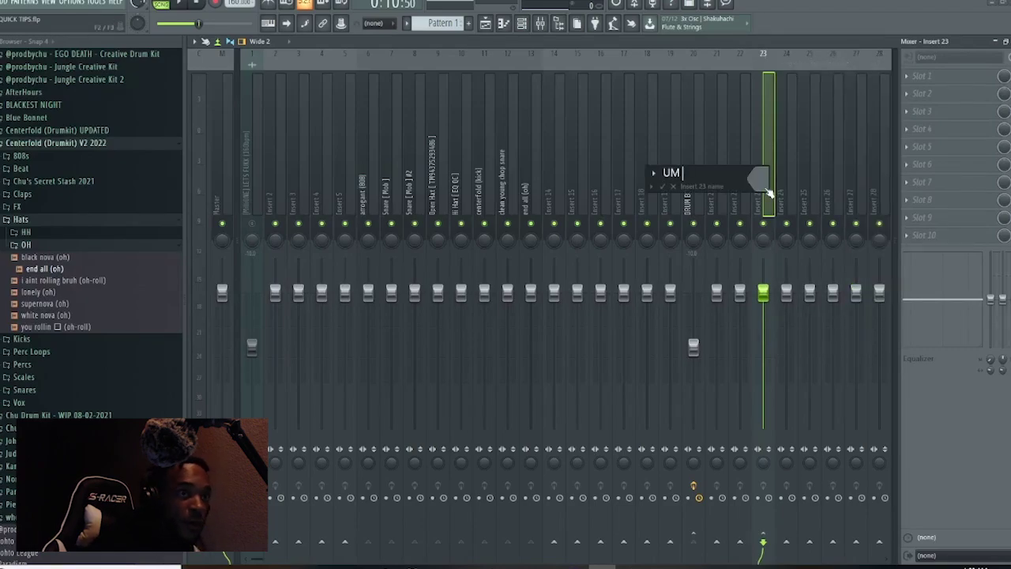
key("BackSpace")
key("BackSpace")
key("BackSpace")
type("DRUM R")
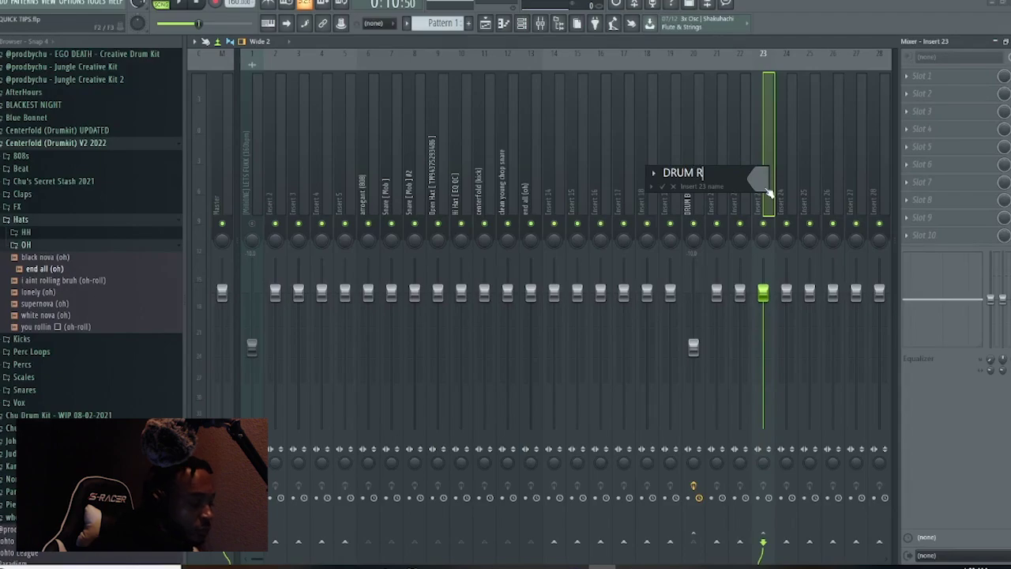
type("OOM VERB S")
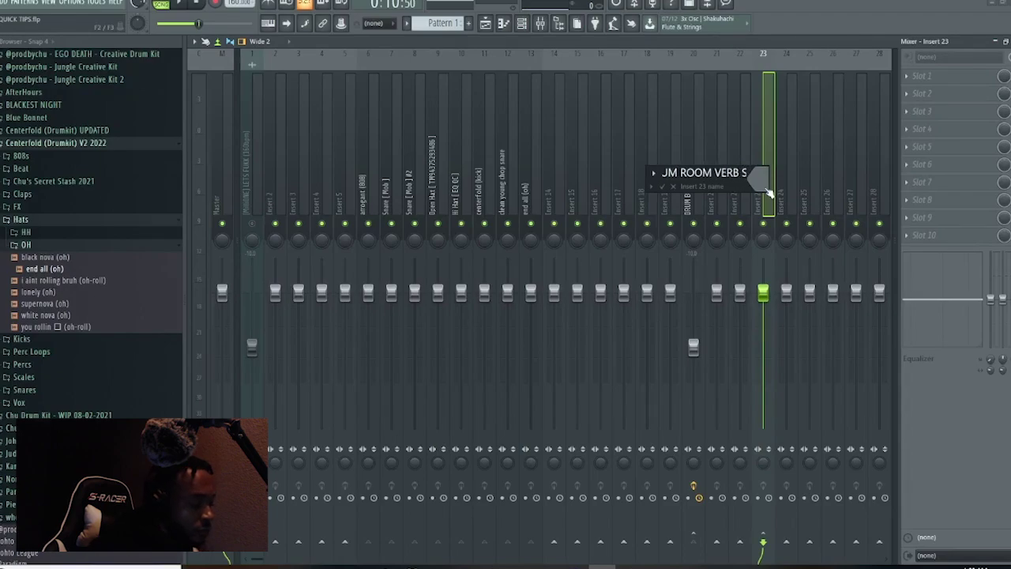
type("END")
key("Return")
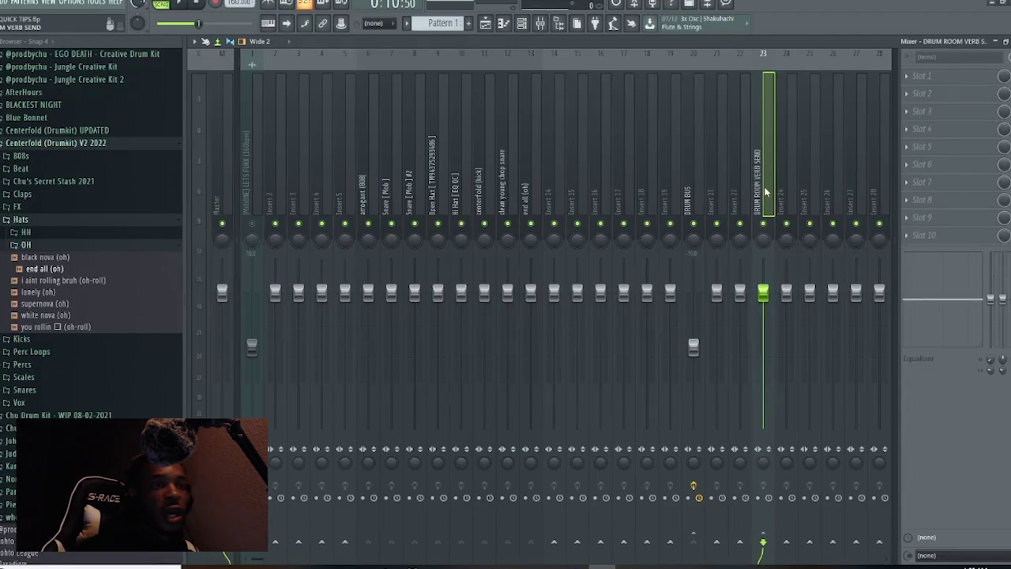
Step: Load ValhallaVintageVerb on DRUM ROOM VERB SEND and choose its Drum Air preset
left_click(921, 76)
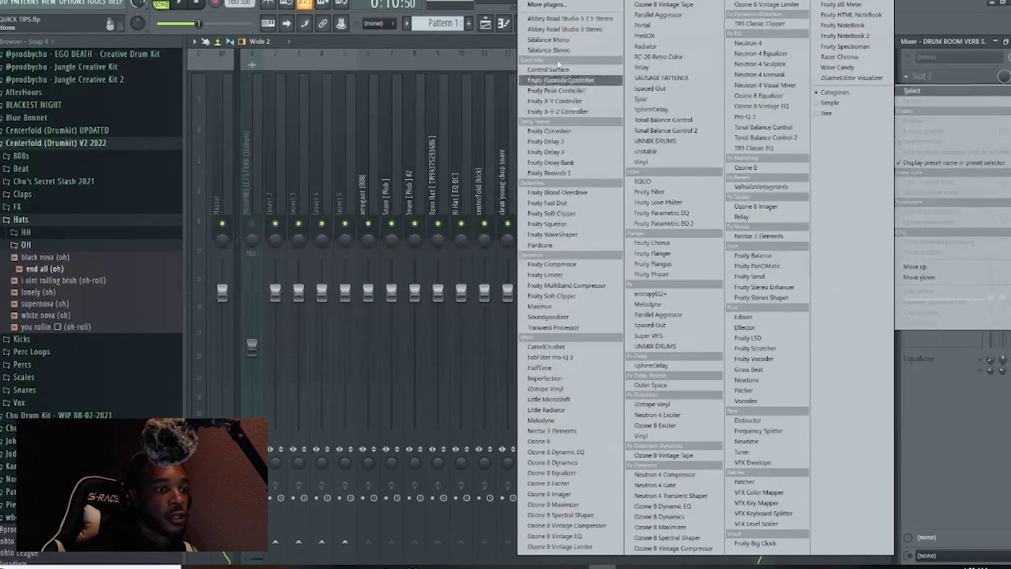
left_click(551, 5)
type("VAL")
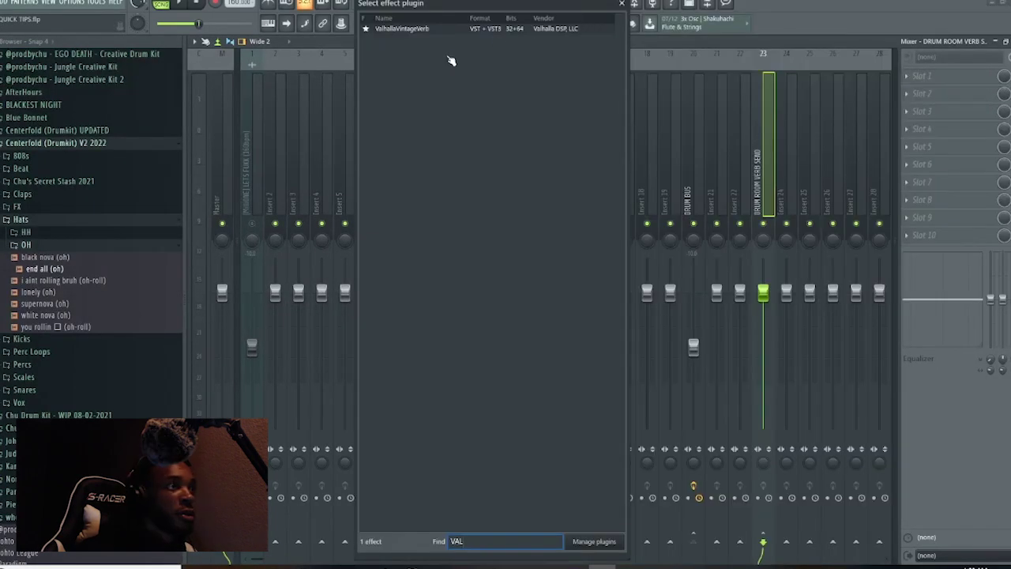
double_click(451, 29)
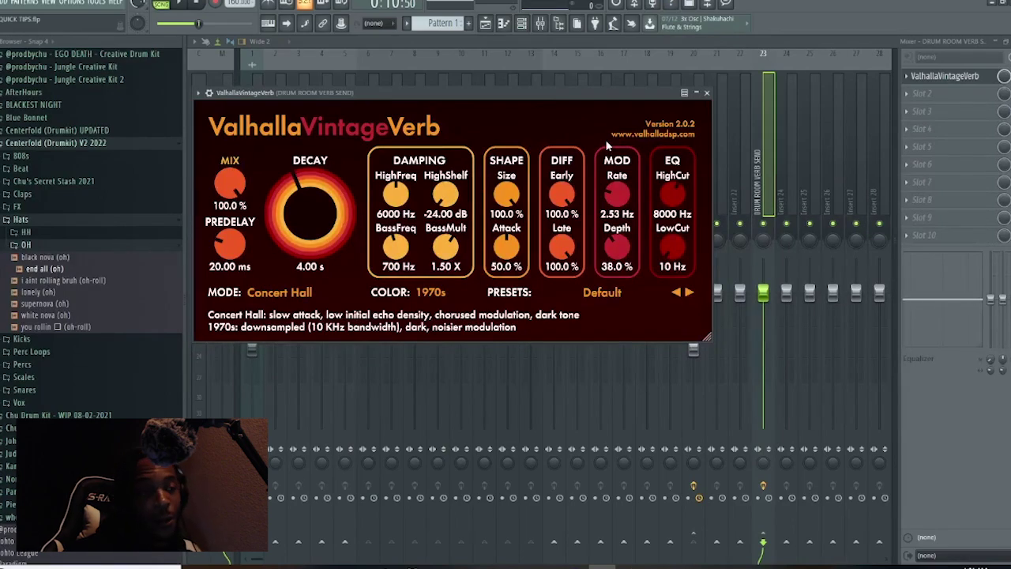
left_click(691, 292)
left_click(690, 292)
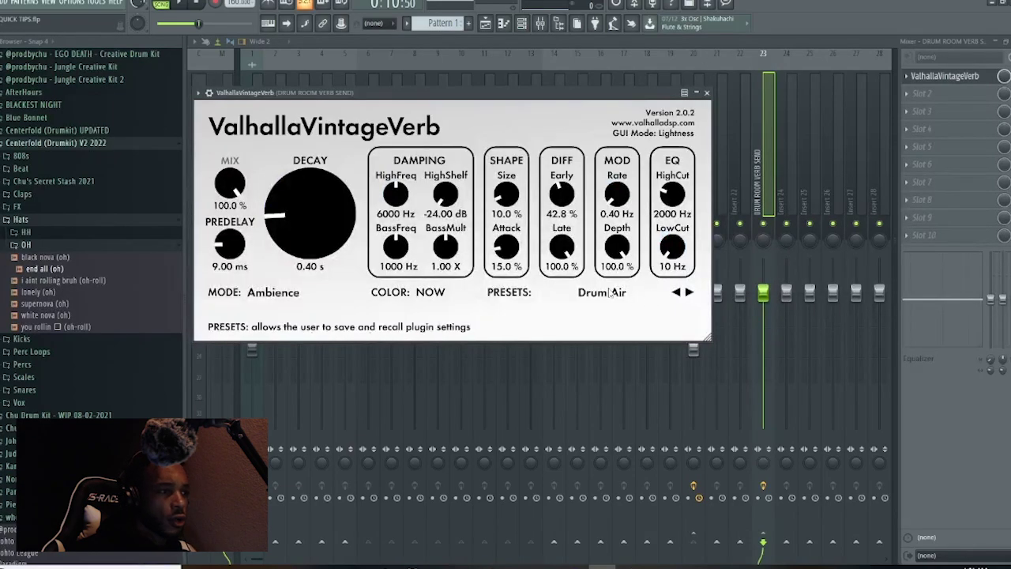
left_click(707, 93)
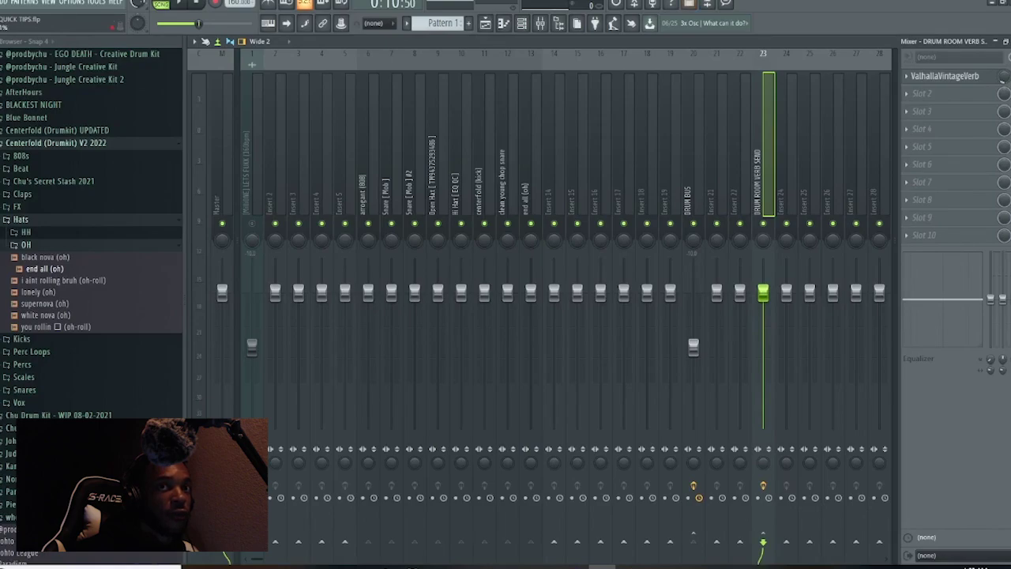
Step: During playback, raise ValhallaVintageVerb's slot mix level and set the DRUM ROOM VERB SEND fader to about -6.3 dB
key("space")
left_click_drag(1004, 77, 1003, 59)
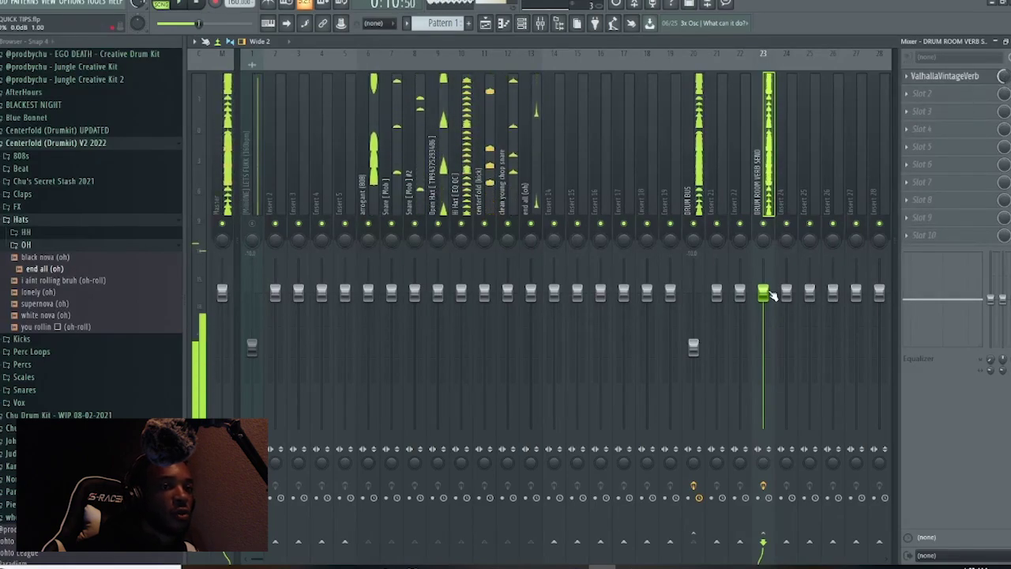
left_click_drag(763, 293, 763, 429)
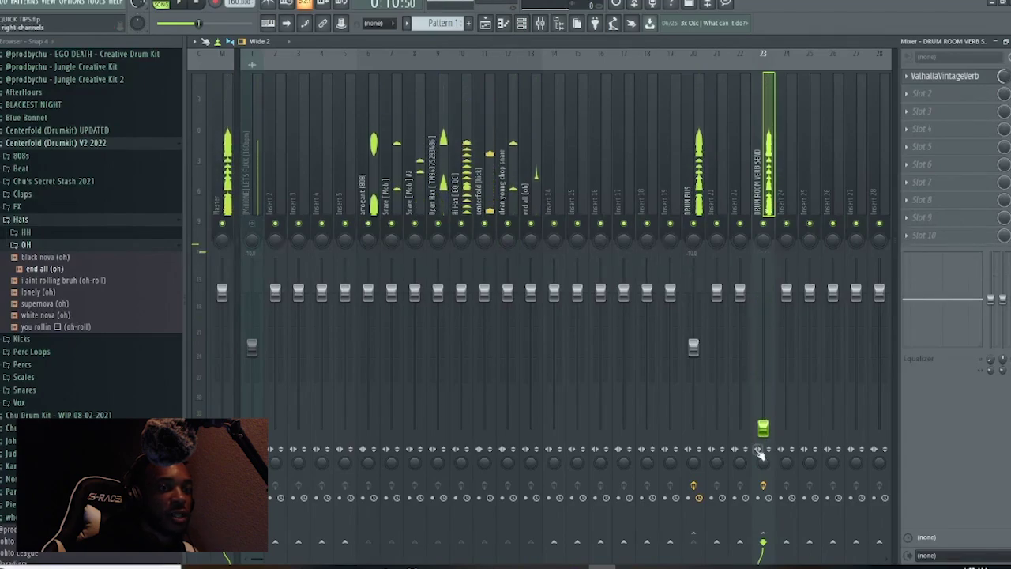
left_click_drag(763, 428, 763, 328)
right_click(754, 336)
left_click(759, 306)
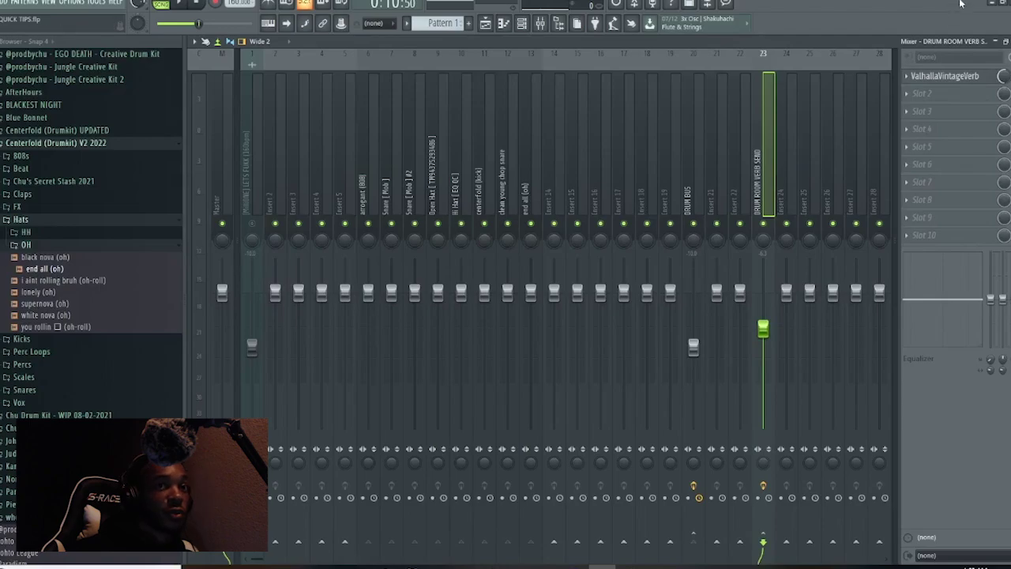
Step: Load FabFilter Pro-Q 3 in the second effect slot of DRUM ROOM VERB SEND
left_click(909, 93)
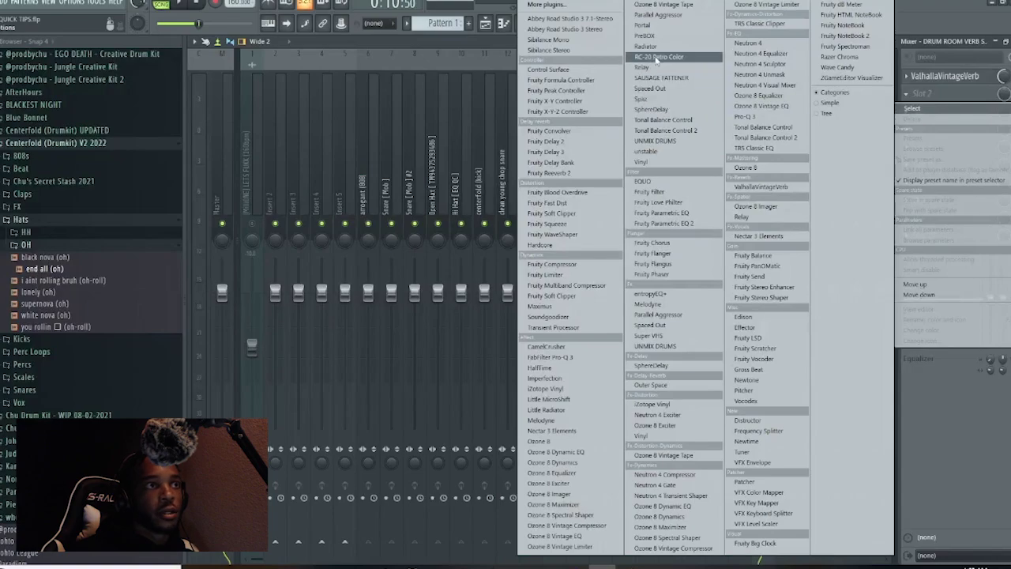
left_click(544, 6)
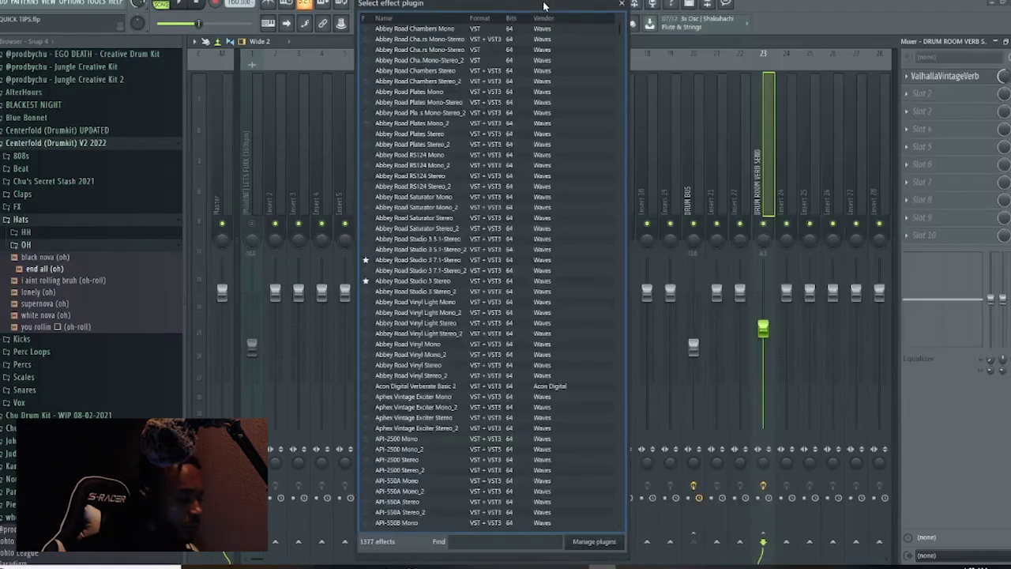
type("PRO")
left_click(420, 39)
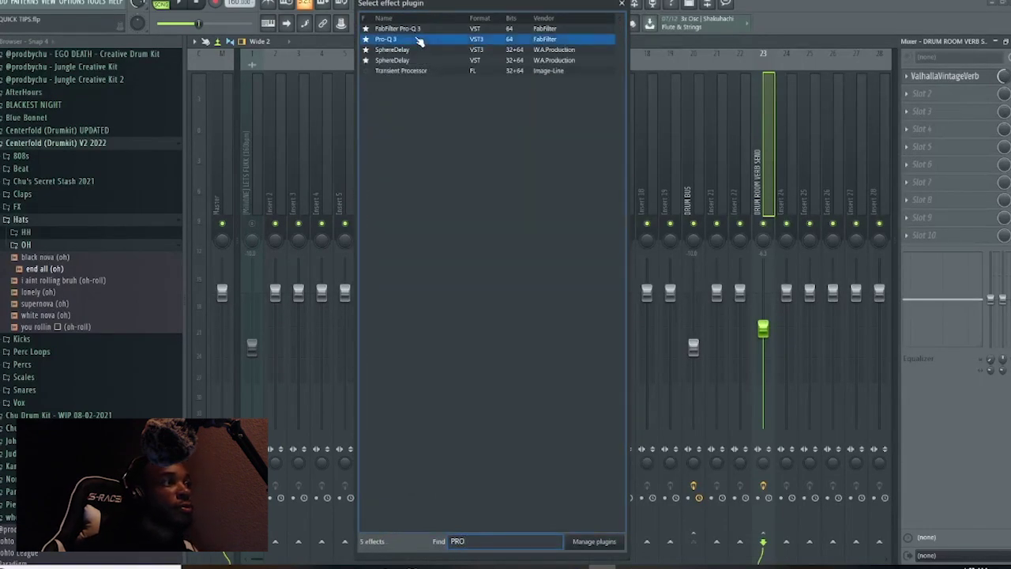
Step: Create a Low Cut band in Pro-Q 3 at about 240 Hz with a Q of about 0.93 and a steeper slope
left_click_drag(251, 228, 299, 236)
right_click(301, 237)
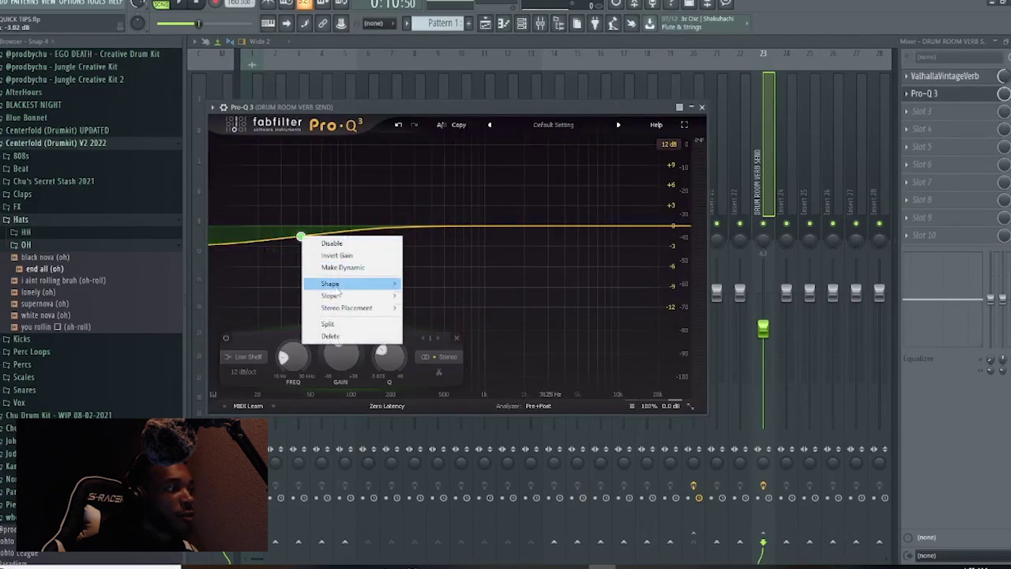
mouse_move(385, 286)
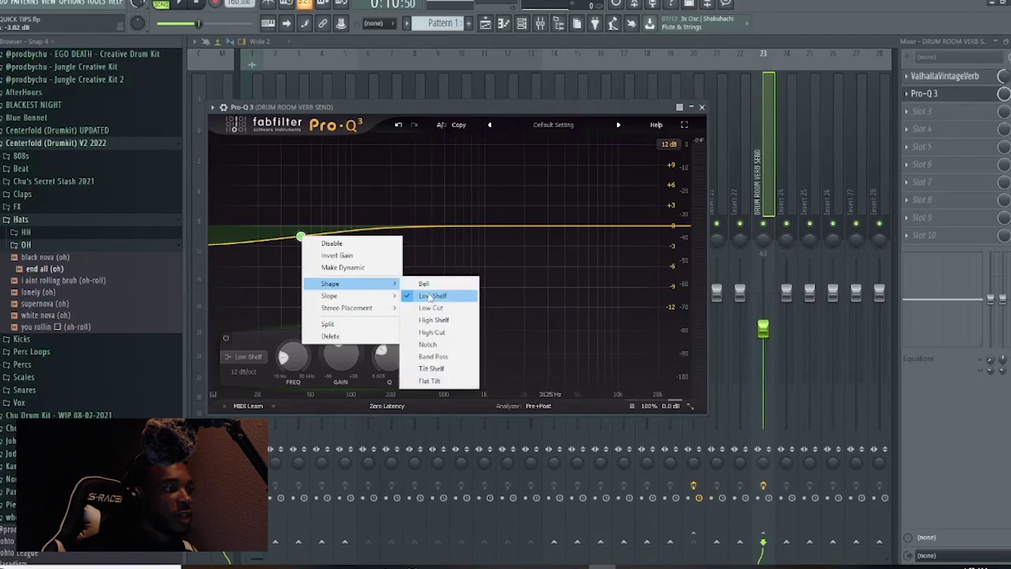
left_click(431, 308)
left_click_drag(299, 295, 402, 230)
scroll(308, 222, "down", 1)
scroll(314, 233, "up", 2)
scroll(311, 224, "up", 2)
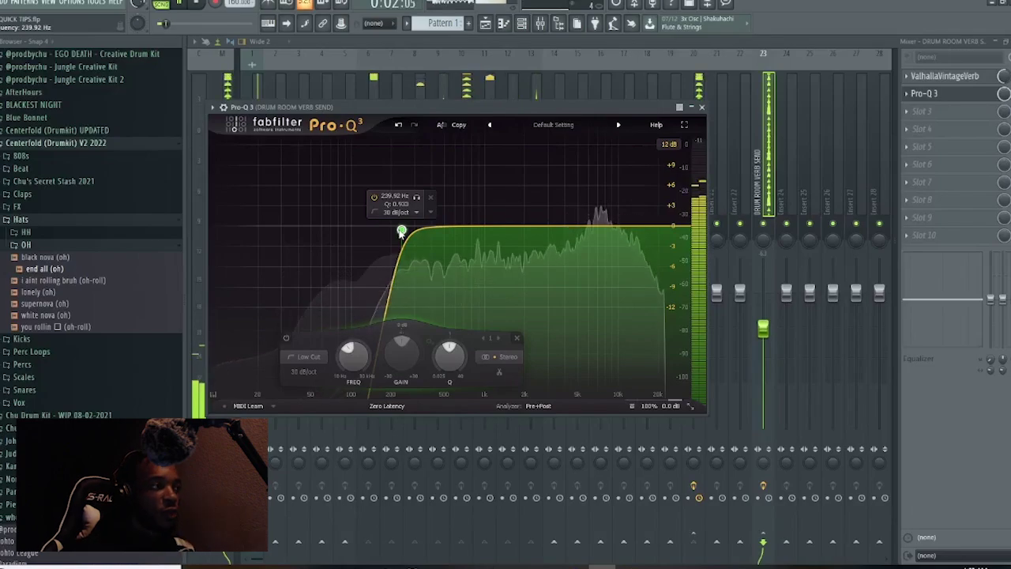
left_click(702, 107)
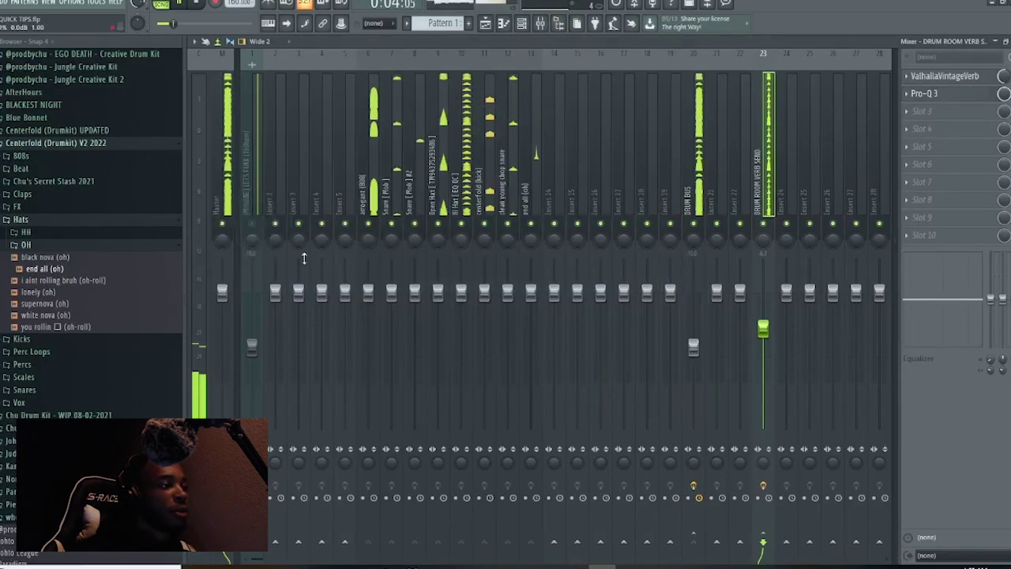
Step: Unmute the LETS FUKK loop with its fader raised to about -4.1 dB, and route it to mixer insert 3
left_click(253, 244)
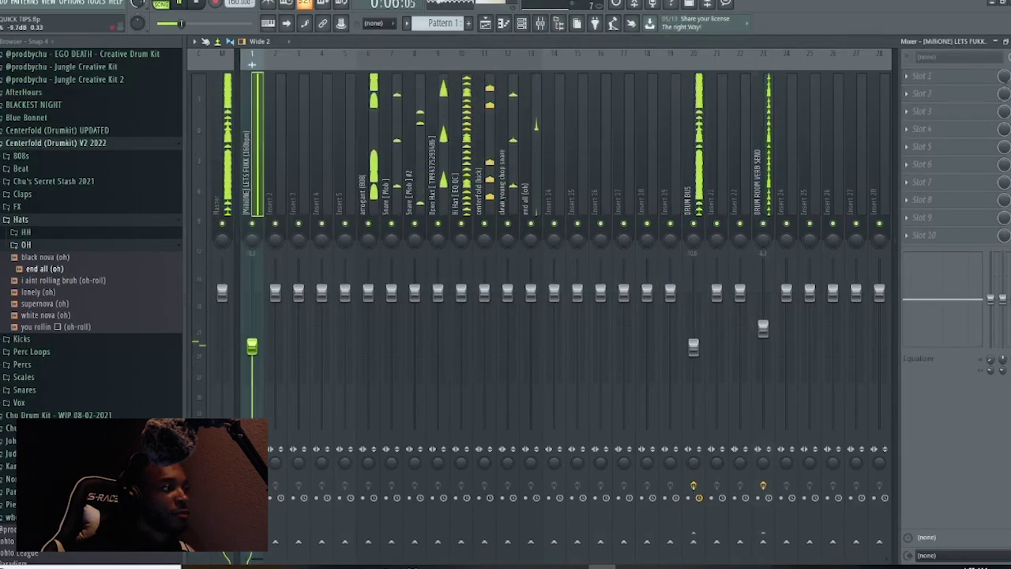
mouse_move(252, 334)
left_mouse_down()
mouse_move(252, 306)
mouse_move(252, 317)
left_mouse_up()
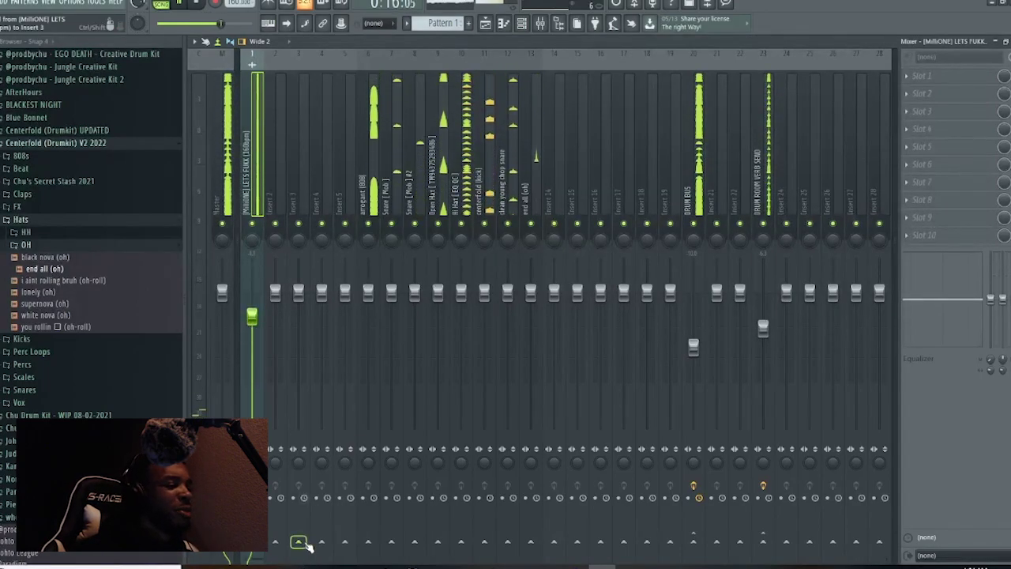
left_click(301, 542)
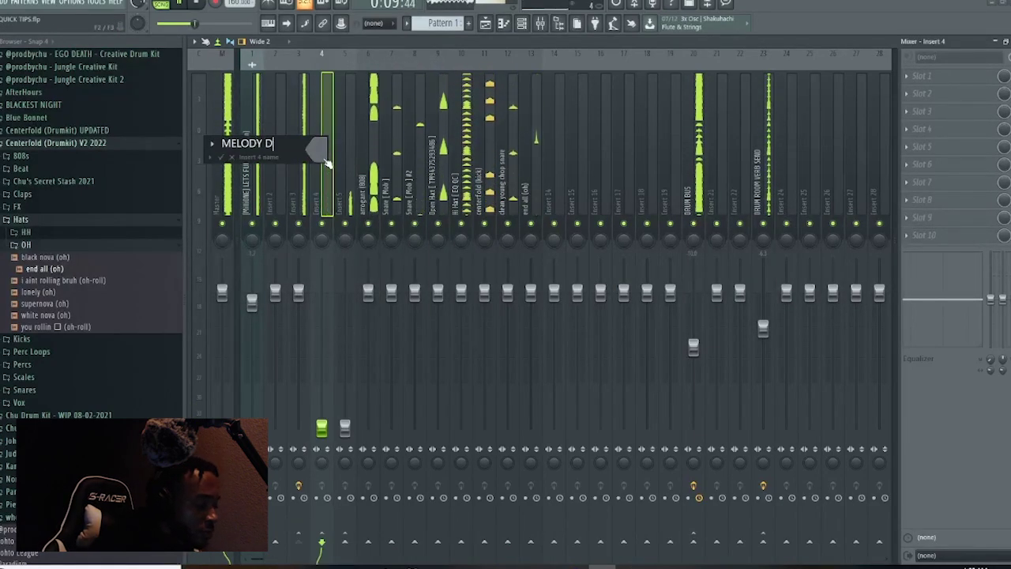
Step: Rename mixer insert 4 as MELODY DELAY SEND and insert 5 as MELODY VERB SEND
type("ELAY")
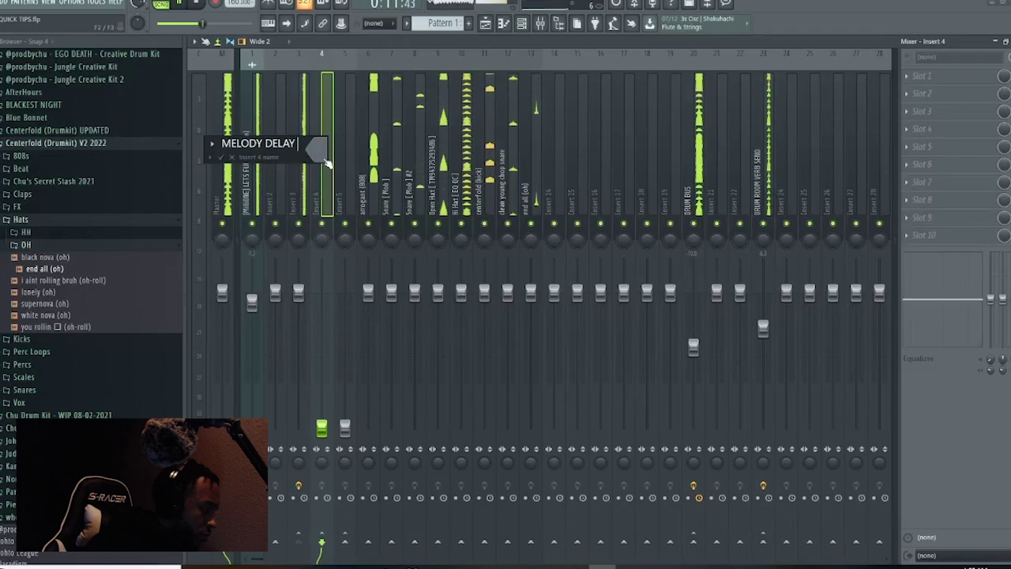
type("D")
key("Return")
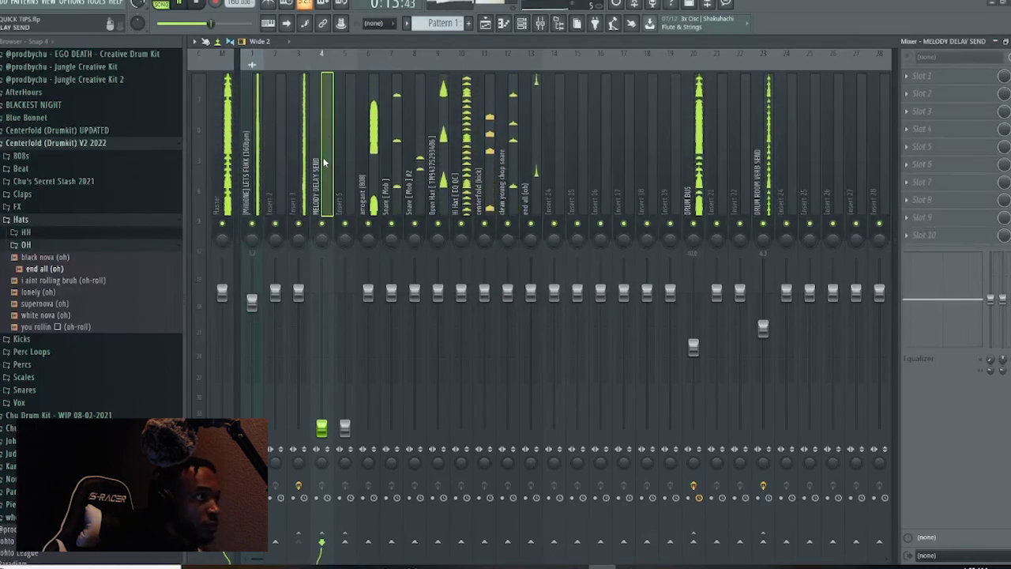
right_click(346, 191)
key("F2")
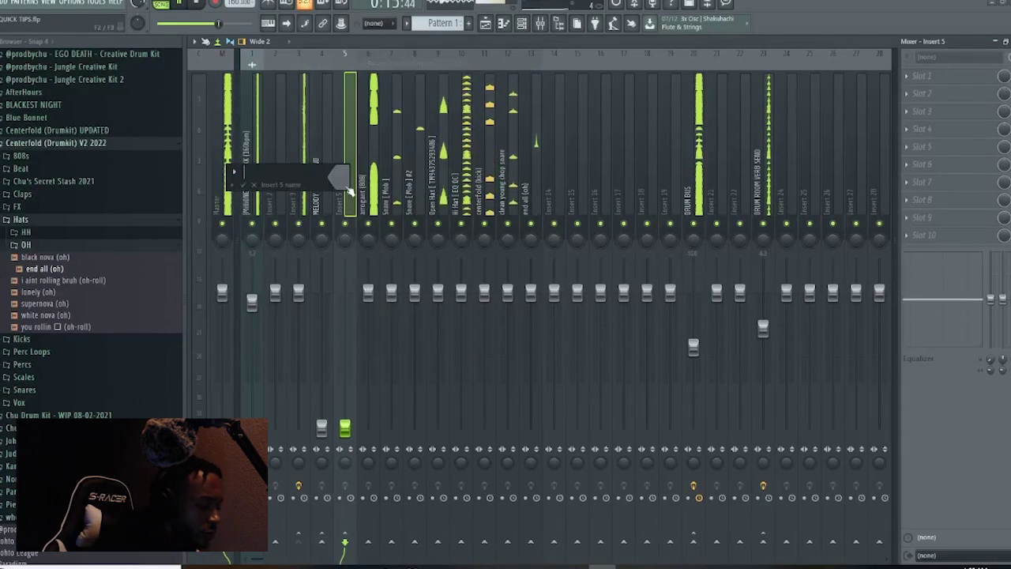
type("MELODTY")
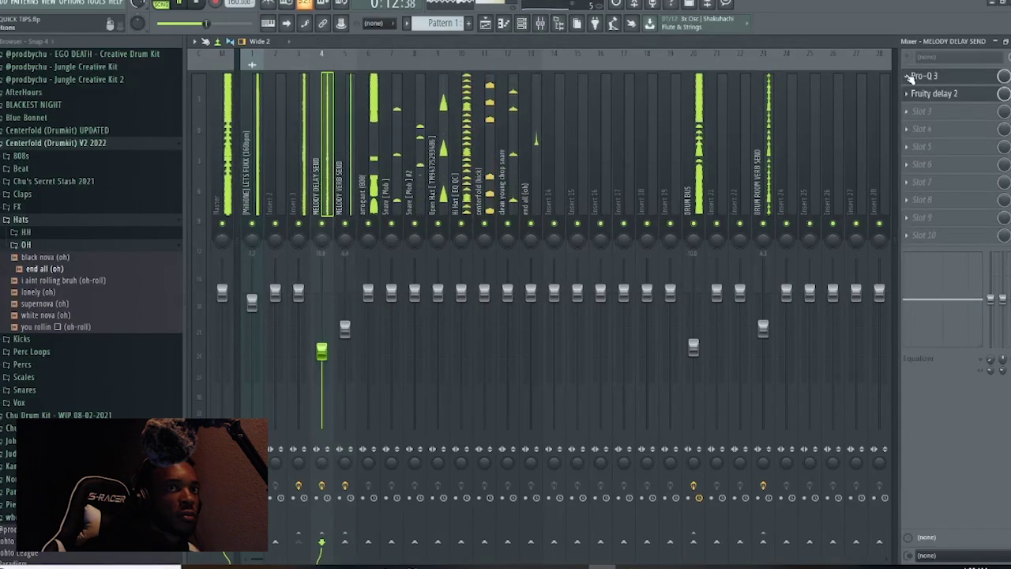
Step: Reorder the effects so Pro-Q 3 sits after Fruity Delay 2 on MELODY DELAY SEND and after ValhallaVintageVerb on MELODY VERB SEND
left_click(907, 76)
scroll(907, 76, "down", 1)
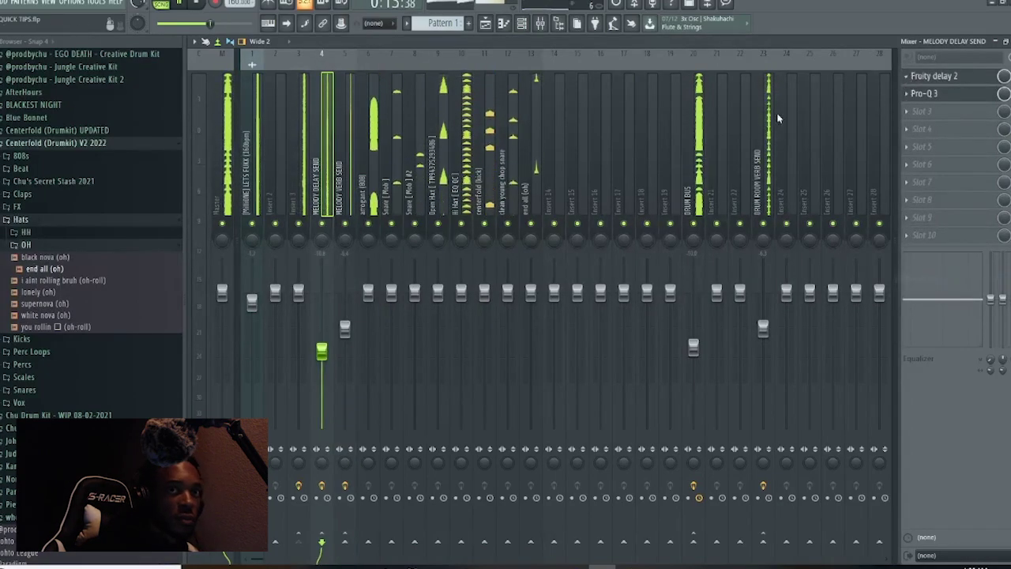
left_click(352, 204)
scroll(908, 77, "down", 1)
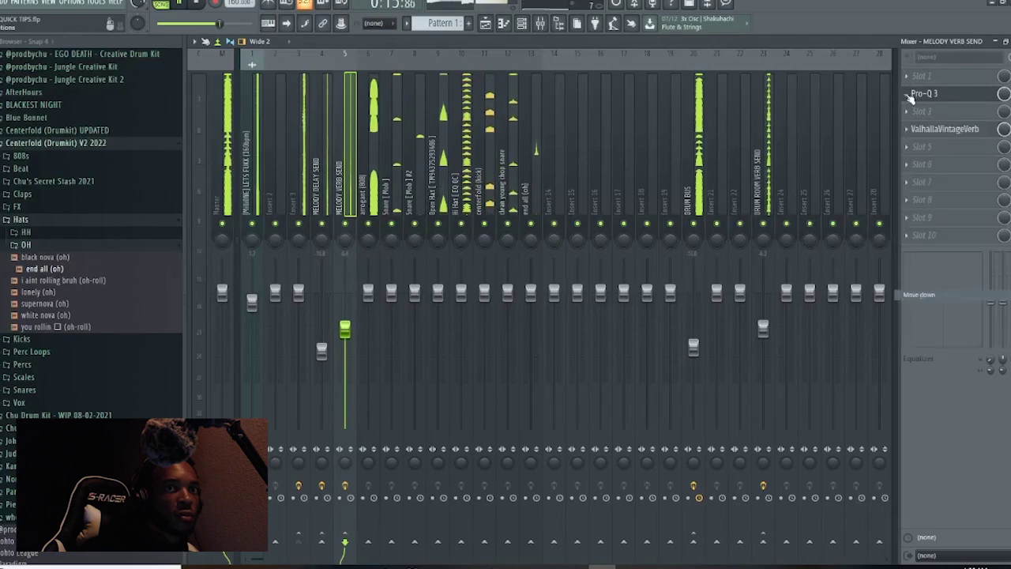
scroll(908, 96, "down", 1)
scroll(910, 113, "down", 1)
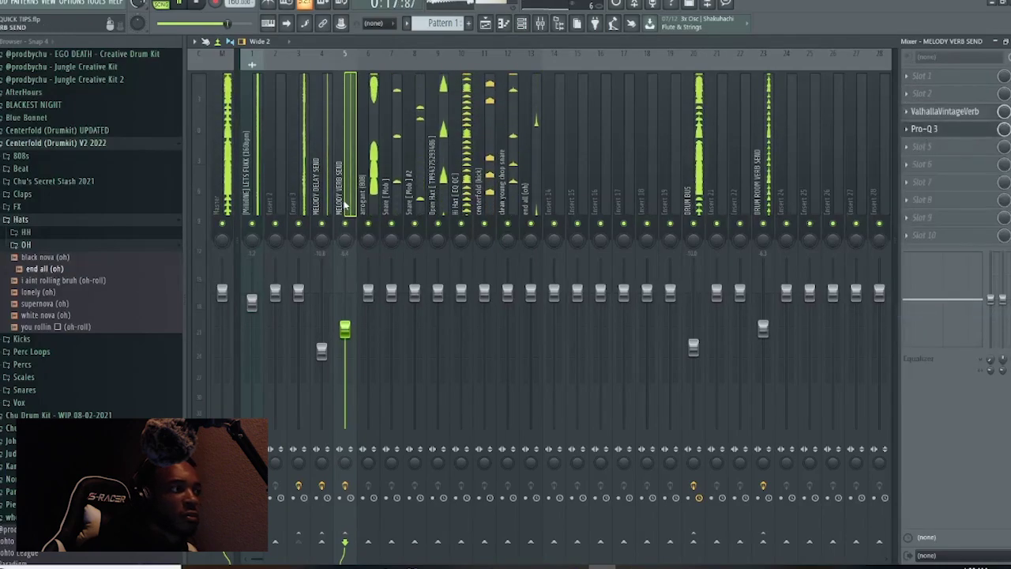
left_click(923, 133)
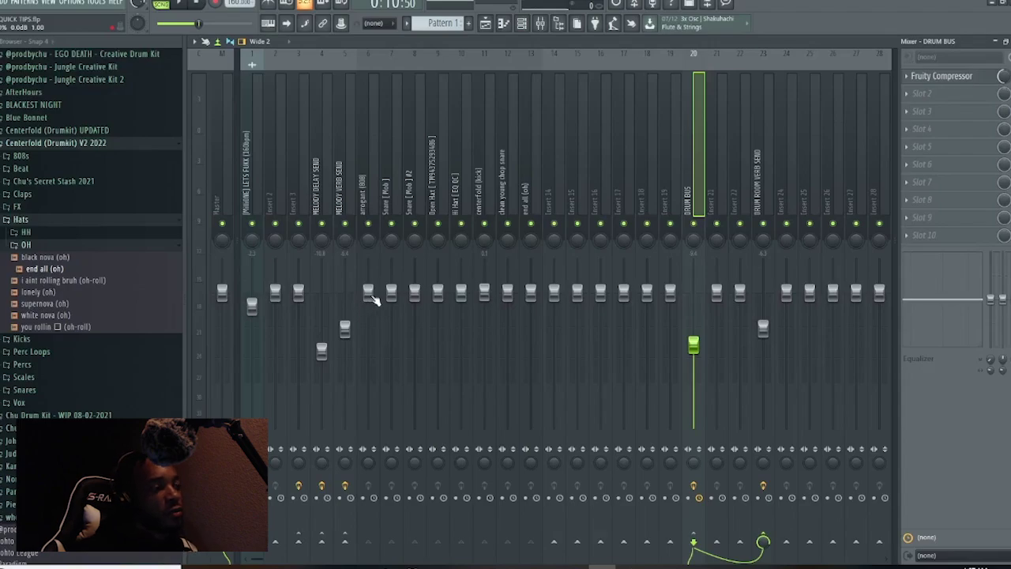
Step: Lower the arrogant (808) fader and also route that track to mixer insert 17
left_click_drag(374, 300, 373, 319)
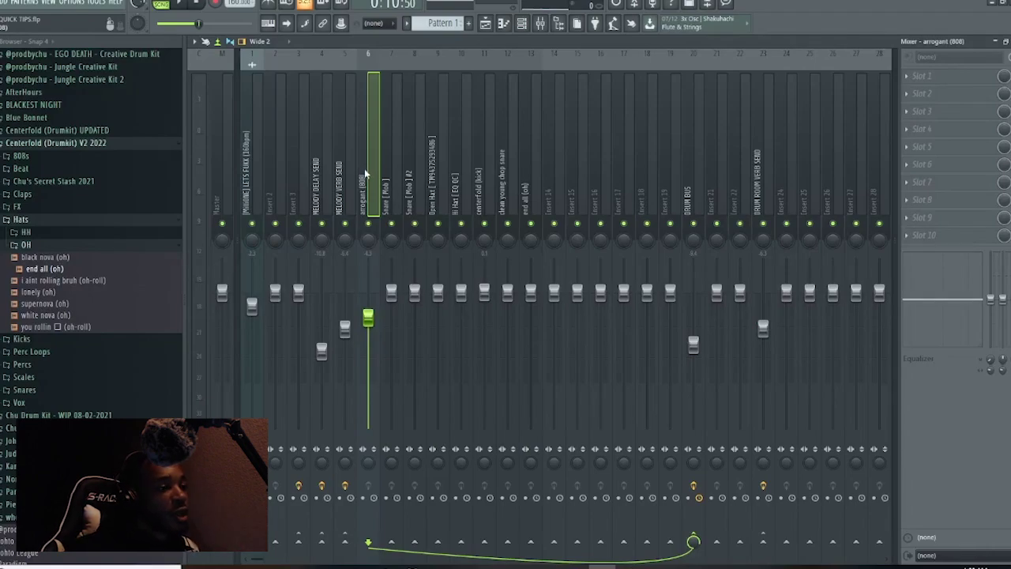
left_click(623, 542)
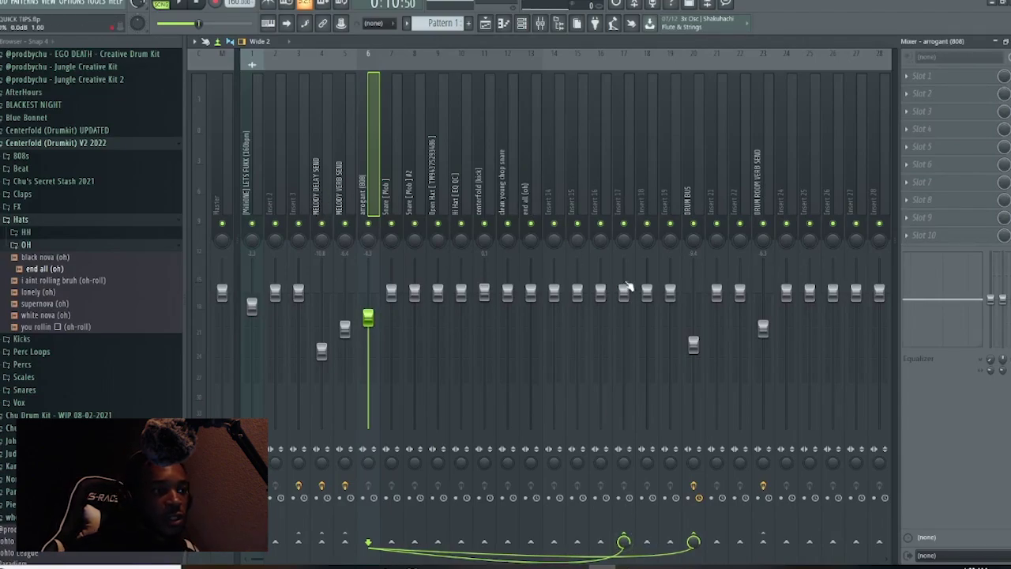
Step: Rename mixer insert 17 as PARA COMP DISRT SEND
right_click(620, 201)
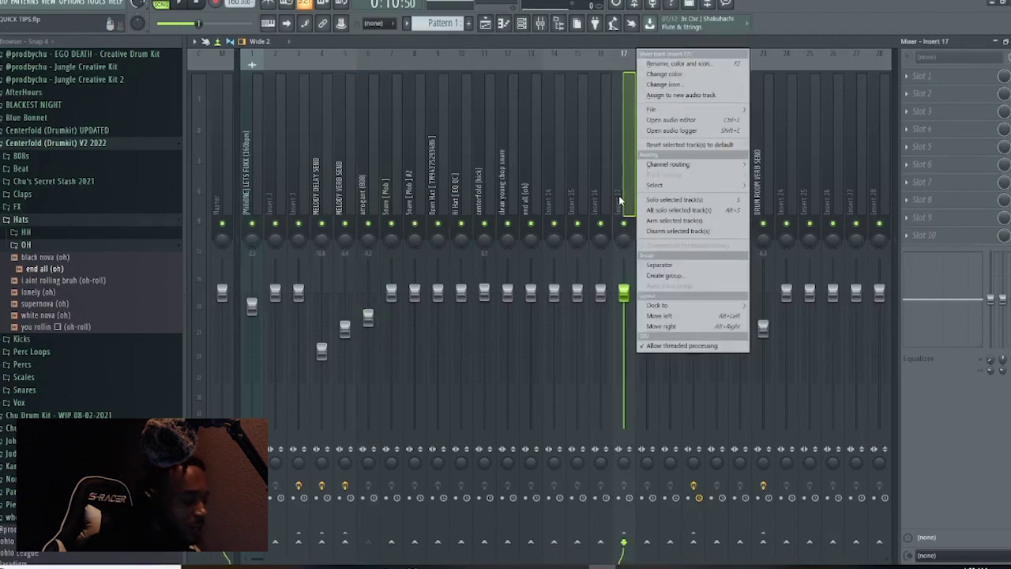
left_click(623, 202)
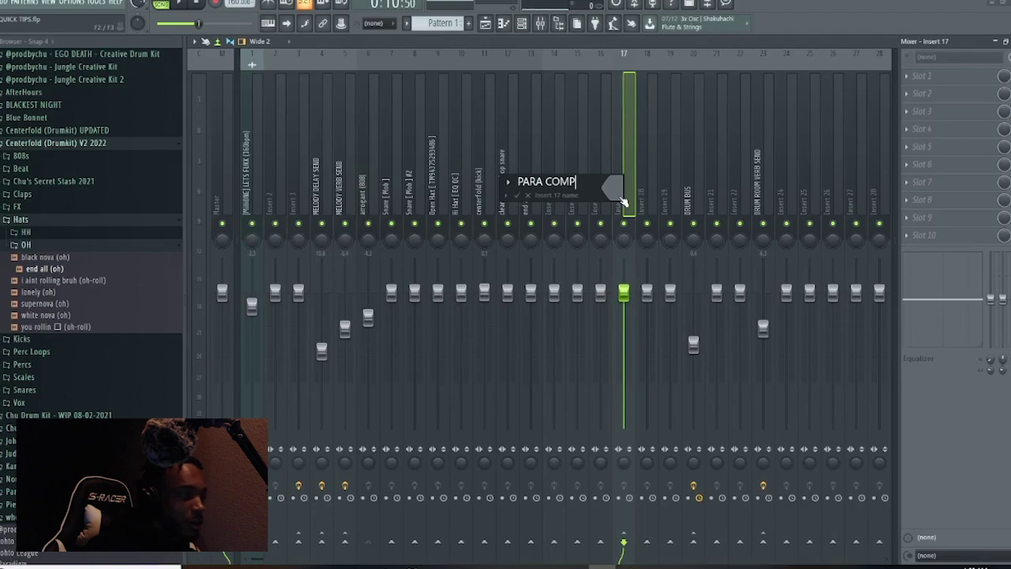
type("PARA COMP DISR")
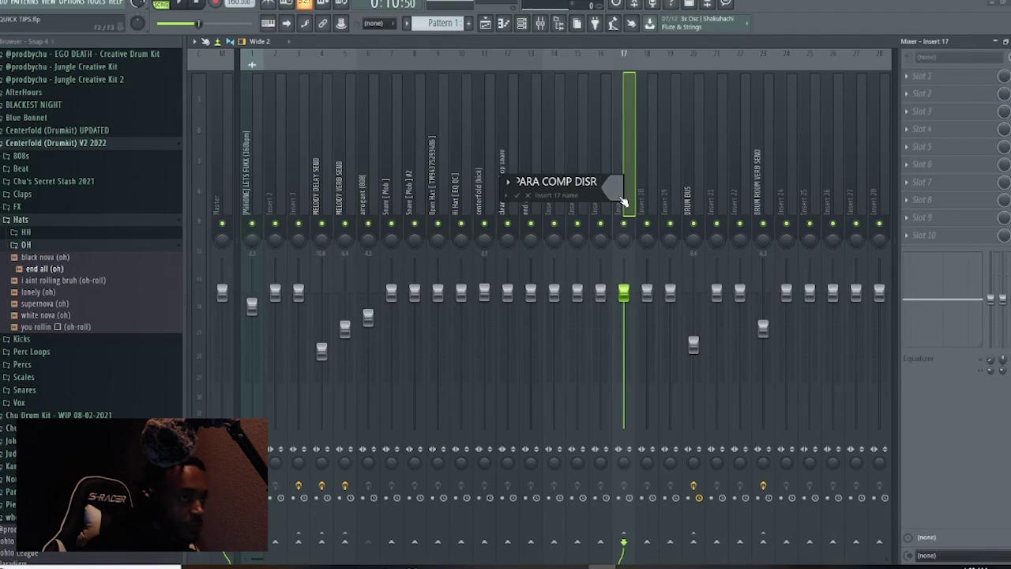
type("T SEND")
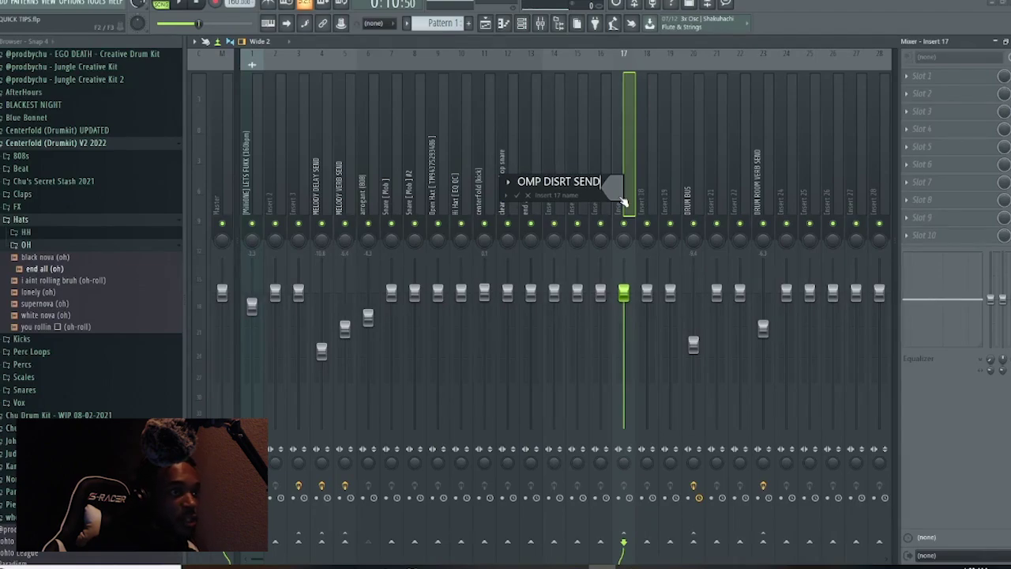
key("Return")
Step: During playback, lower the arrogant (808) fader to about -5.8 dB and the PARA COMP DISRT SEND fader to about -0.3 dB
left_click(370, 197)
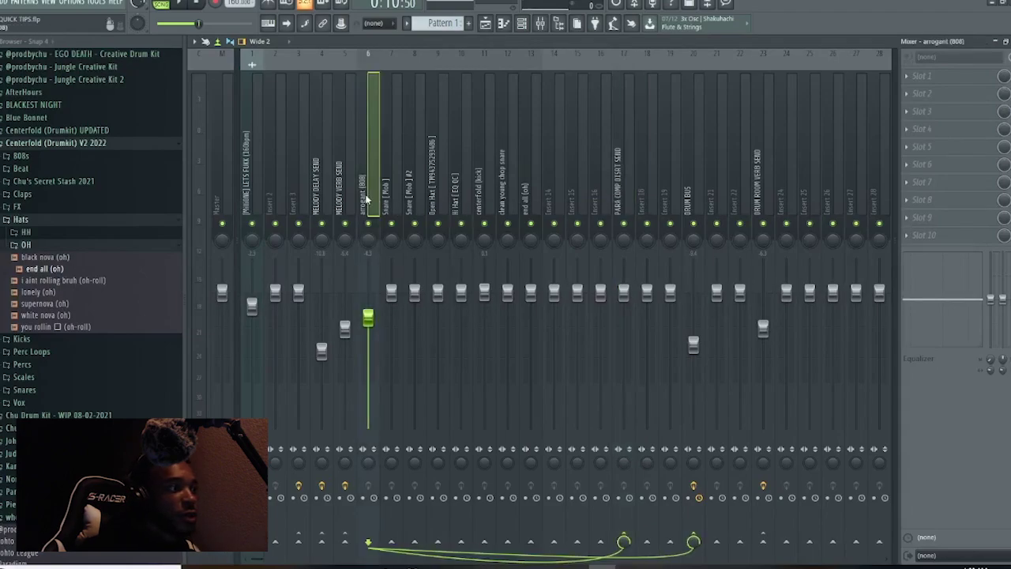
key("space")
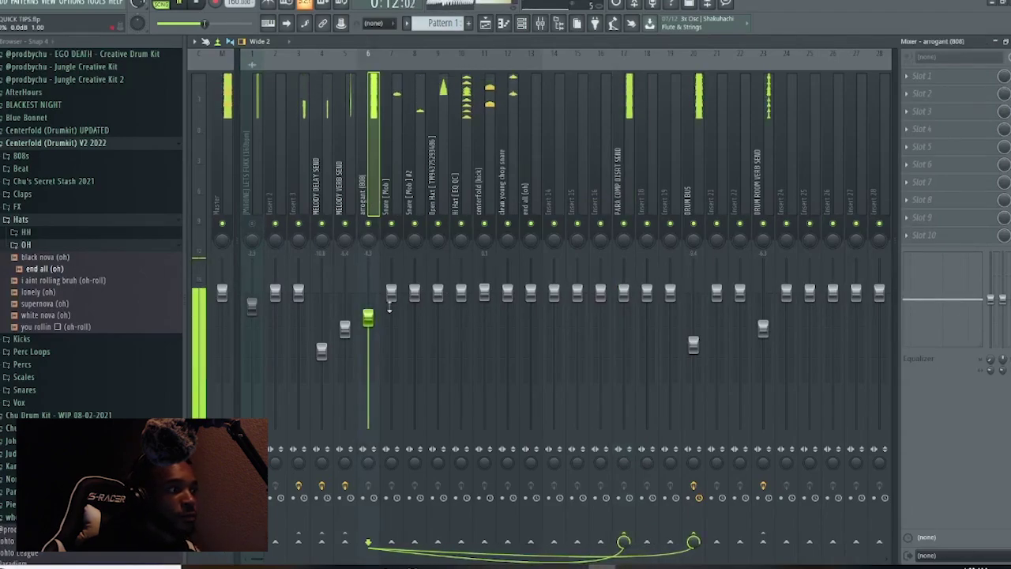
mouse_move(368, 318)
left_mouse_down()
mouse_move(368, 334)
mouse_move(369, 326)
left_mouse_up()
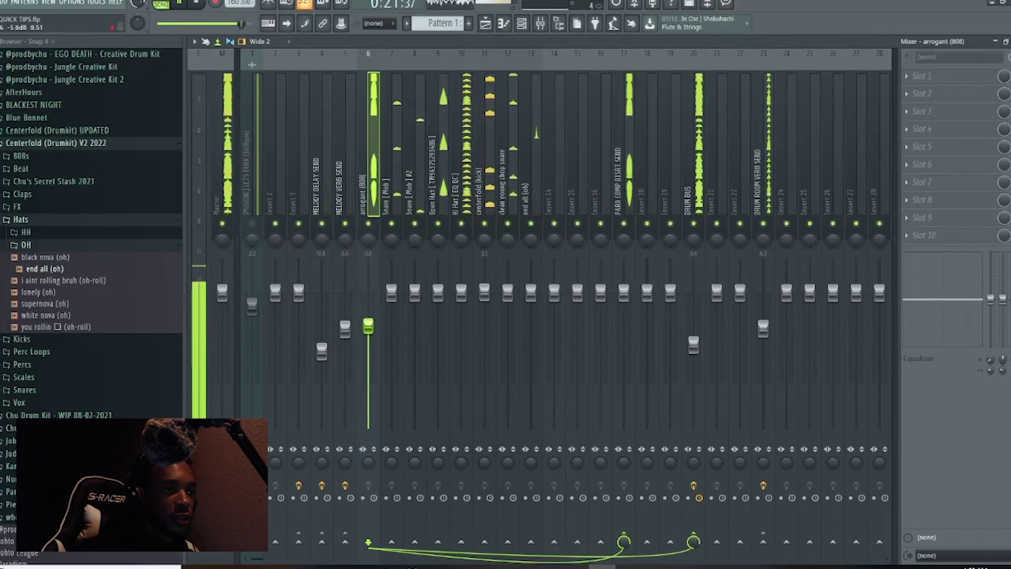
left_click(625, 292)
mouse_move(624, 292)
left_mouse_down()
mouse_move(624, 319)
mouse_move(624, 294)
left_mouse_up()
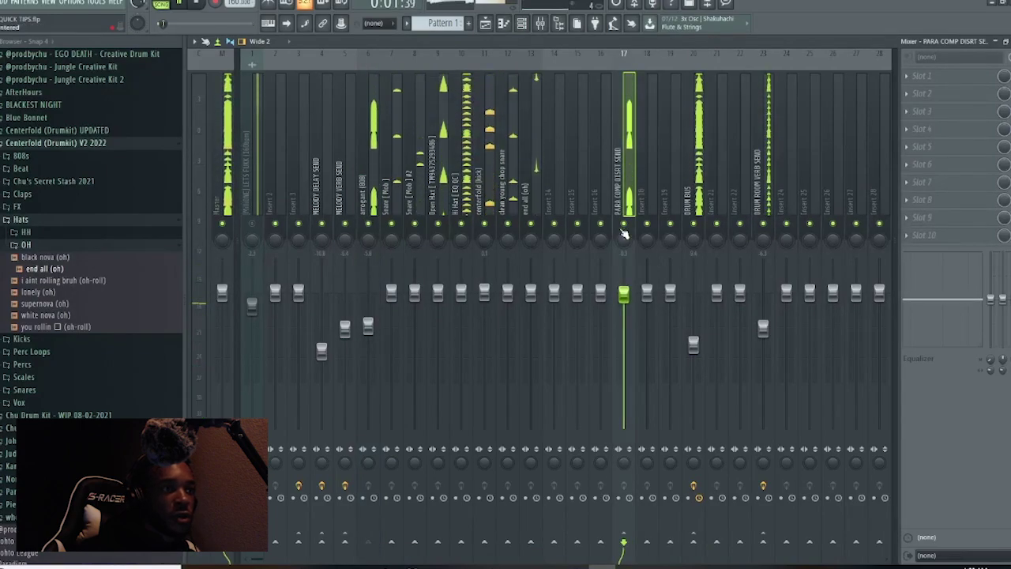
Step: Load Fruity Fast Dist in the first effect slot of PARA COMP DISRT SEND and Fruity Limiter in the second
right_click(632, 53)
mouse_move(695, 185)
left_click(960, 95)
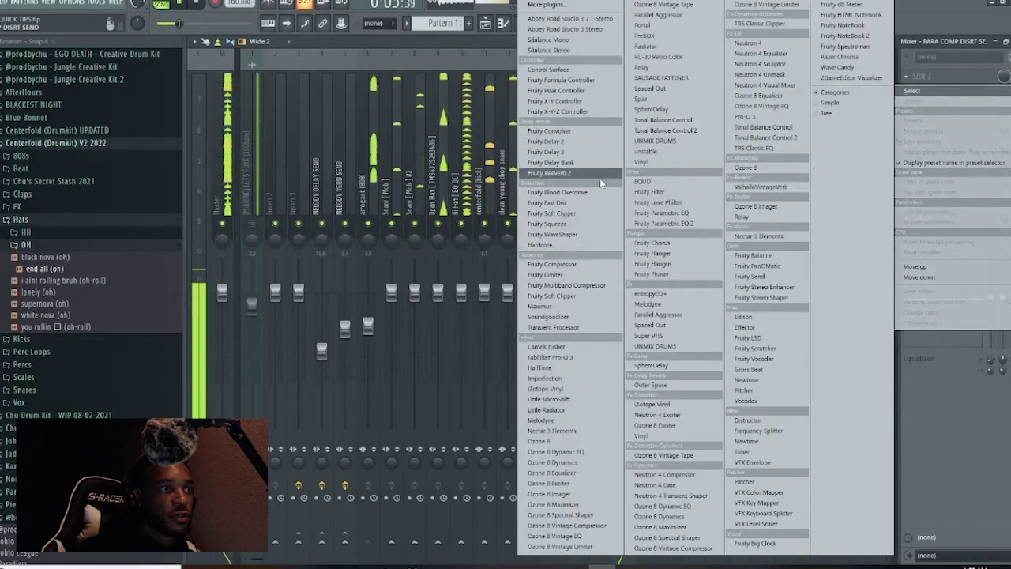
left_click(565, 202)
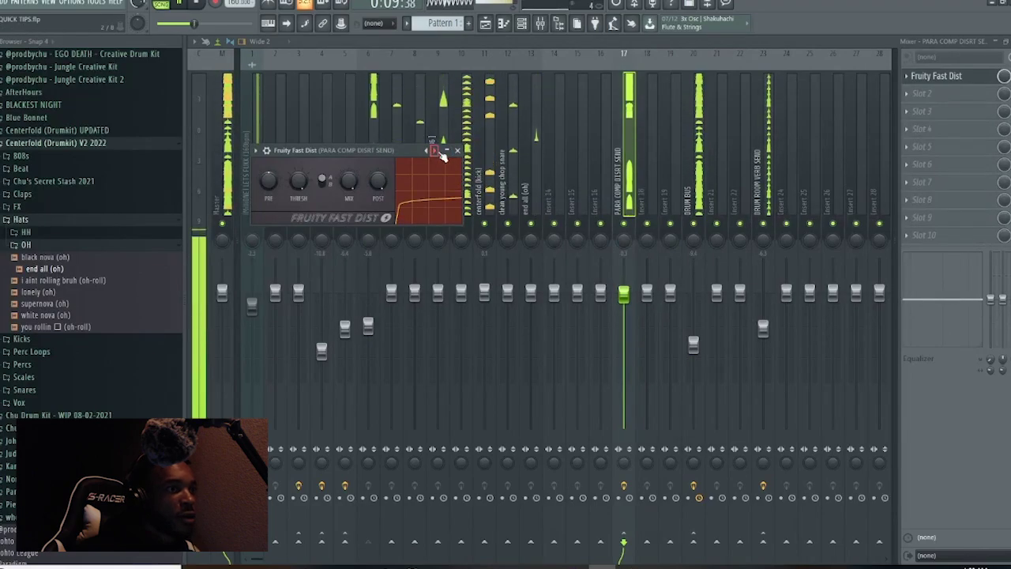
left_click(913, 95)
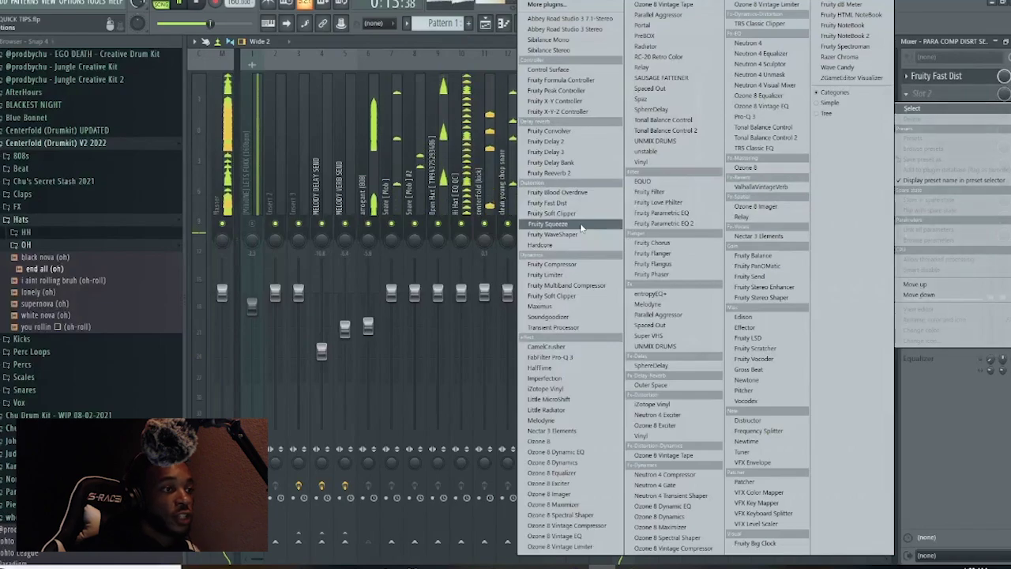
left_click(545, 275)
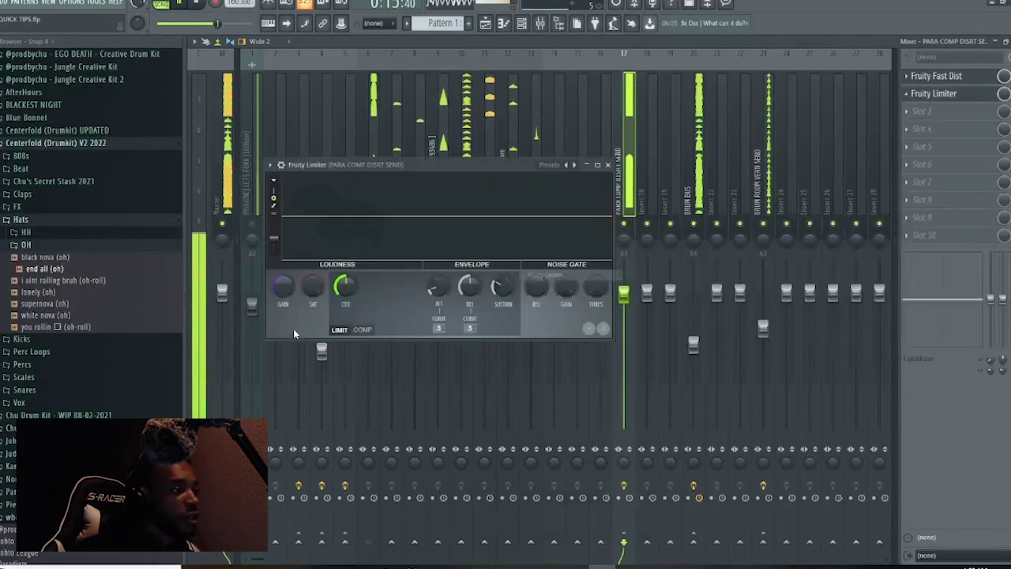
Step: Switch the Fruity Limiter to COMP mode and pull its threshold far down for heavy compression of the 808 send
left_click(363, 330)
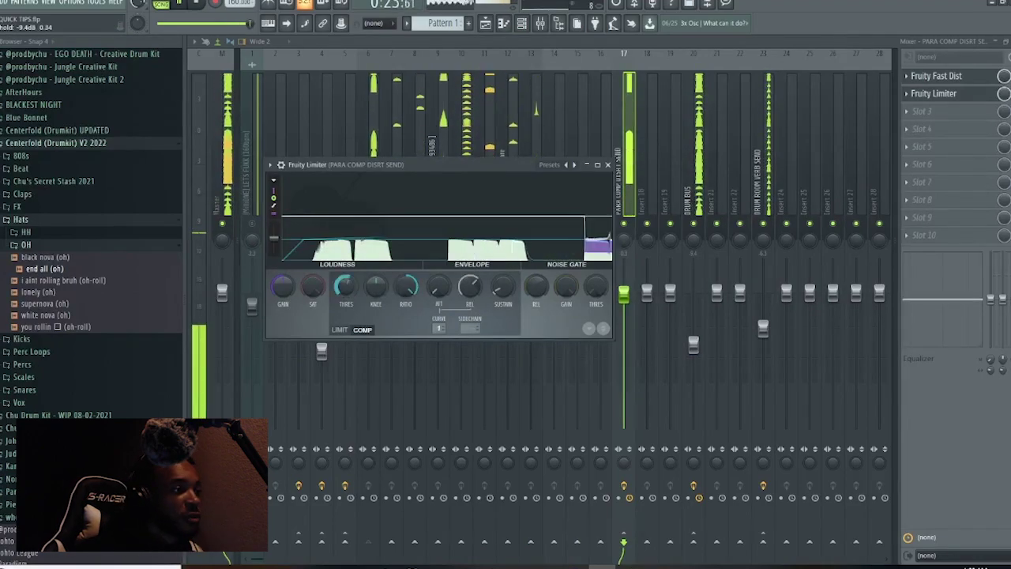
left_click_drag(351, 291, 352, 286)
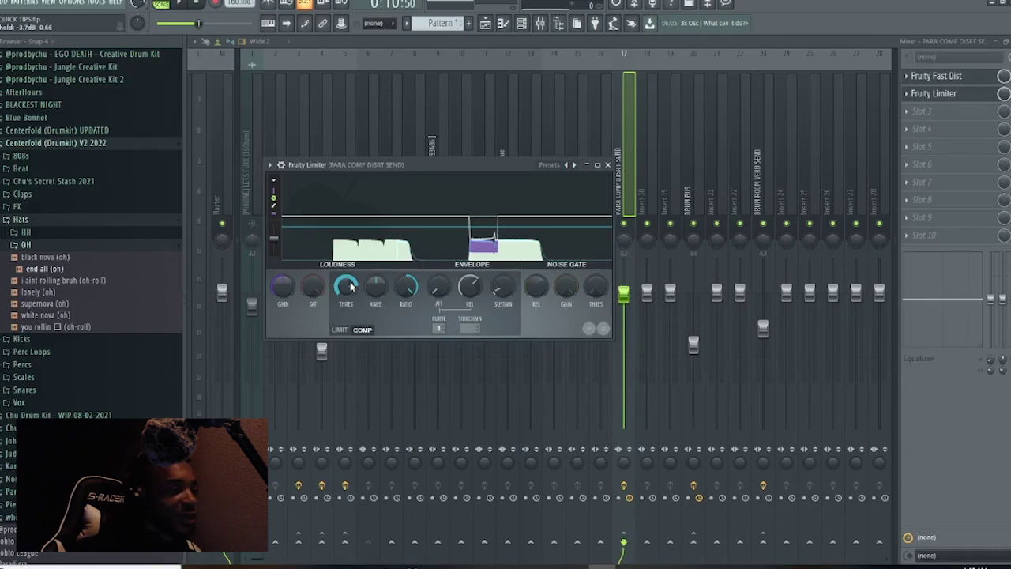
key("space")
left_click_drag(351, 287, 351, 356)
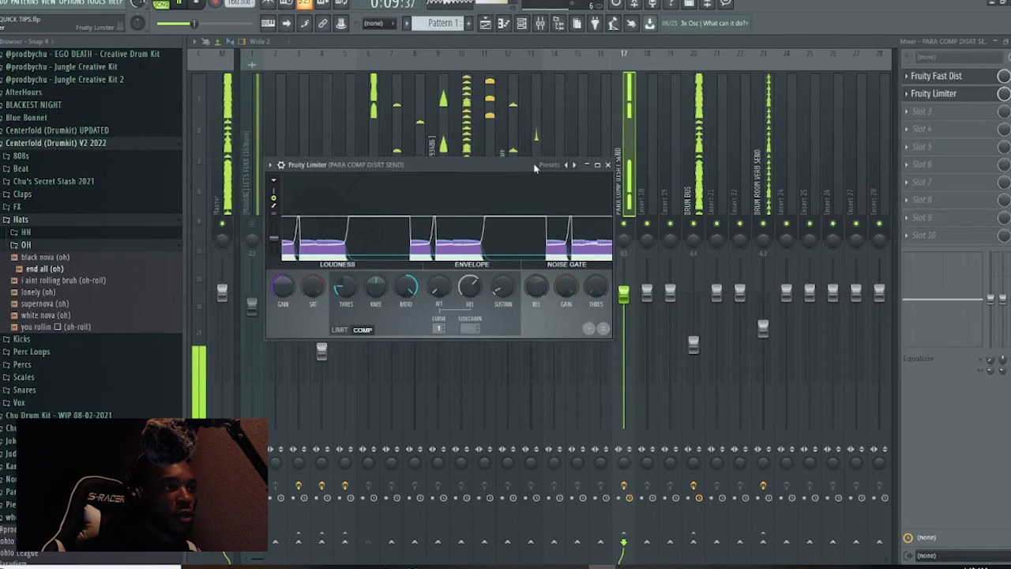
left_click(607, 165)
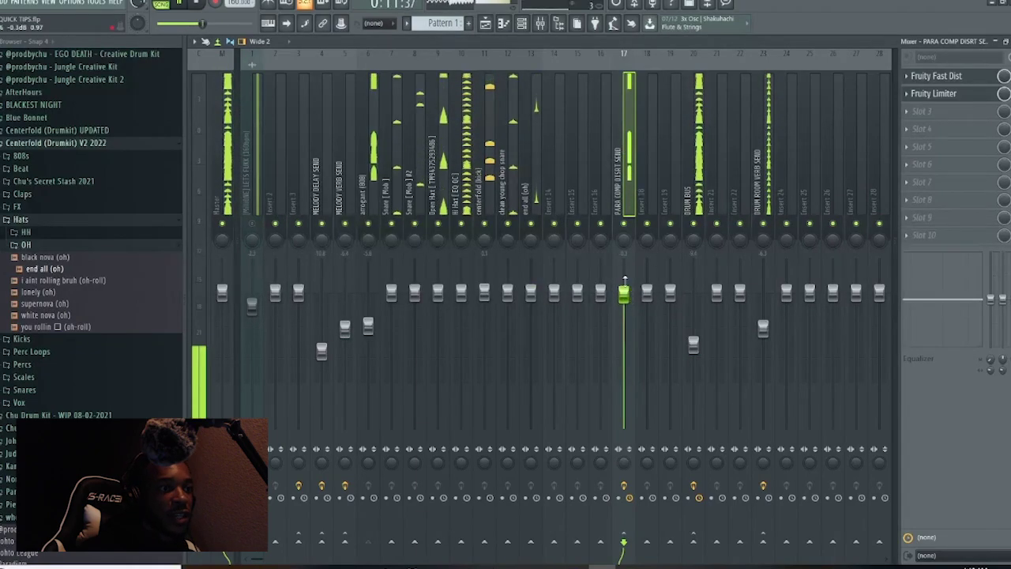
Step: Bring the PARA COMP DISRT SEND fader up from silence to about -7.8 dB and compare the sound with the send muted and unmuted
left_click_drag(624, 295, 624, 428)
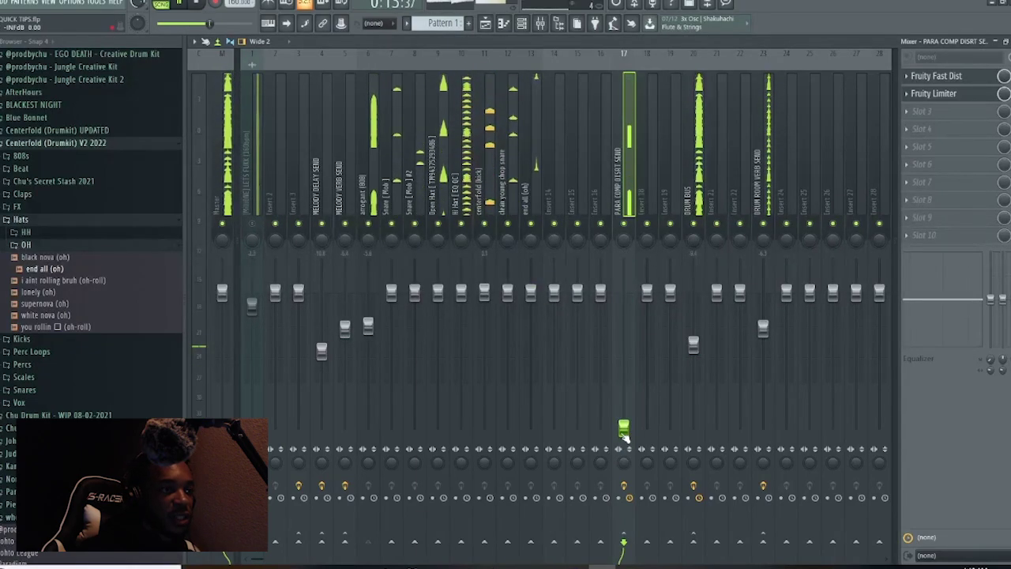
left_click_drag(625, 428, 624, 337)
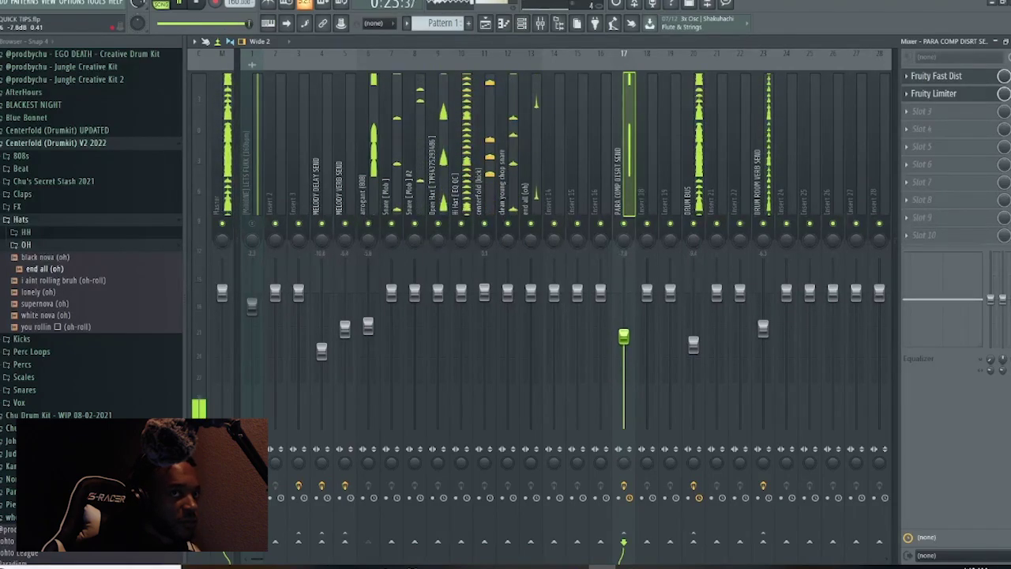
left_click(624, 224)
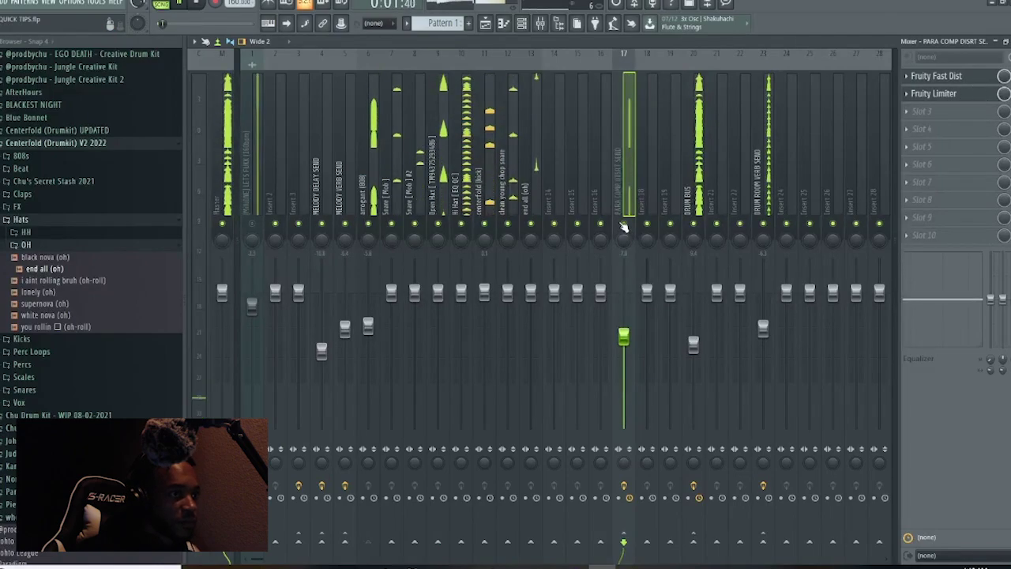
left_click(624, 225)
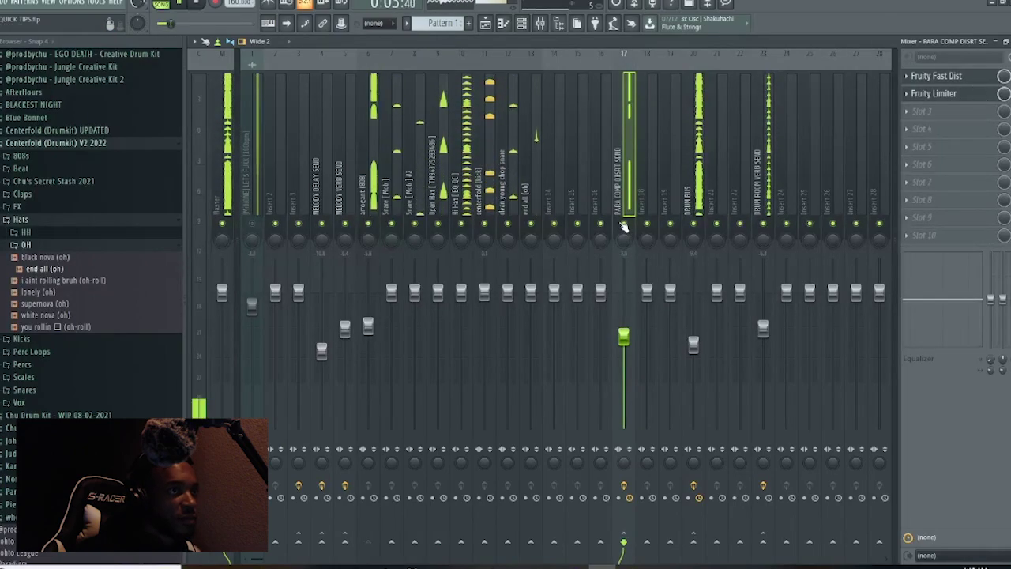
Step: Set the Fruity Limiter's threshold to about -19.2 dB and lower the PARA COMP DISRT SEND fader slightly
left_click(952, 94)
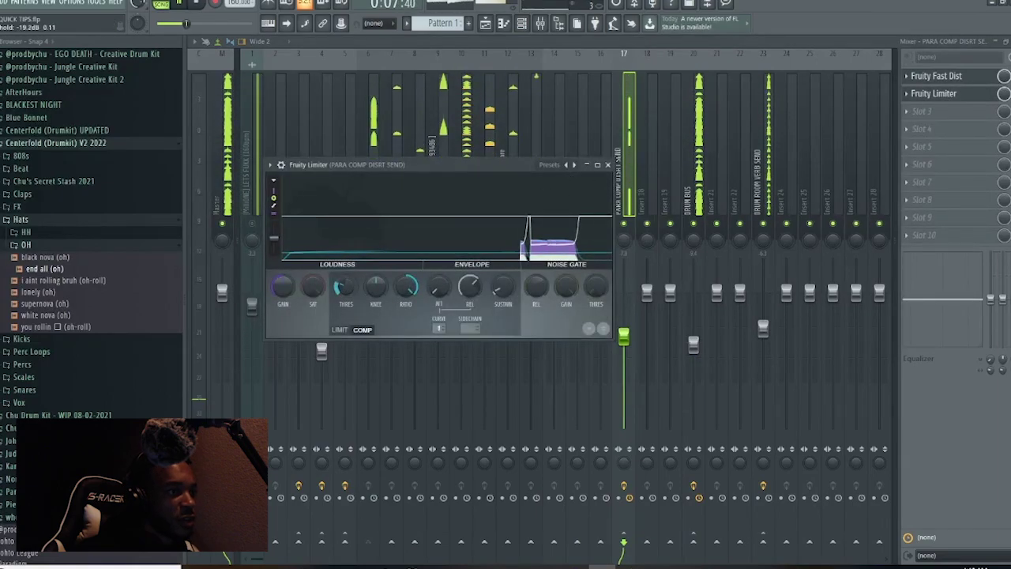
left_click(607, 165)
left_click_drag(623, 338, 623, 342)
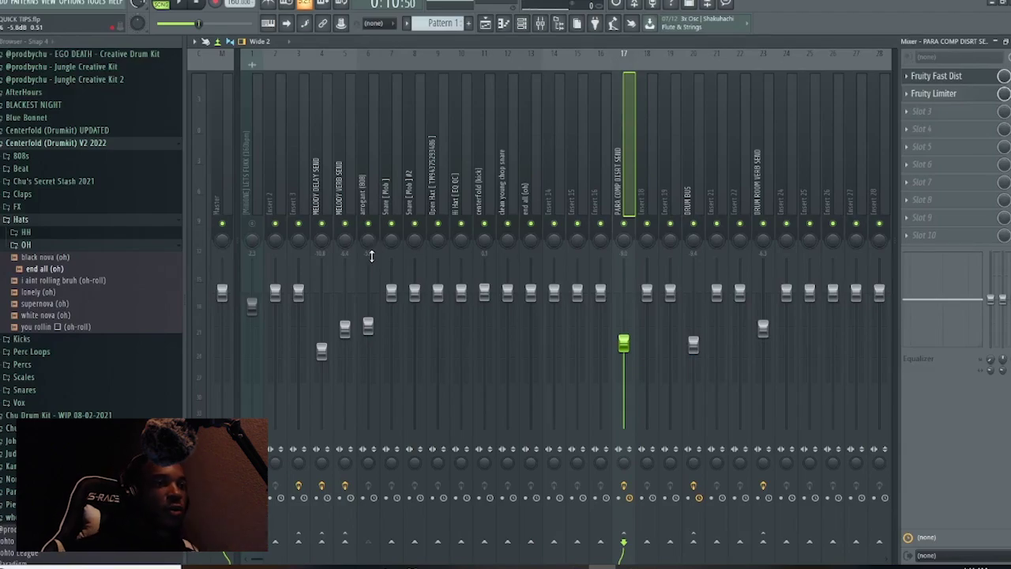
Step: Load Fruity Parametric EQ 2 in the second effect slot of DRUM BUS
left_click(694, 210)
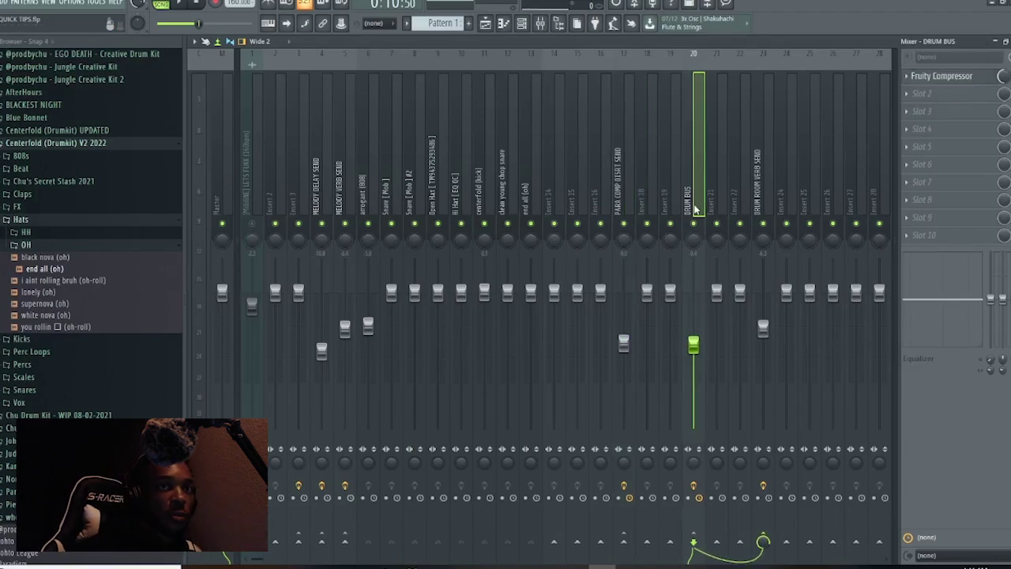
left_click(907, 94)
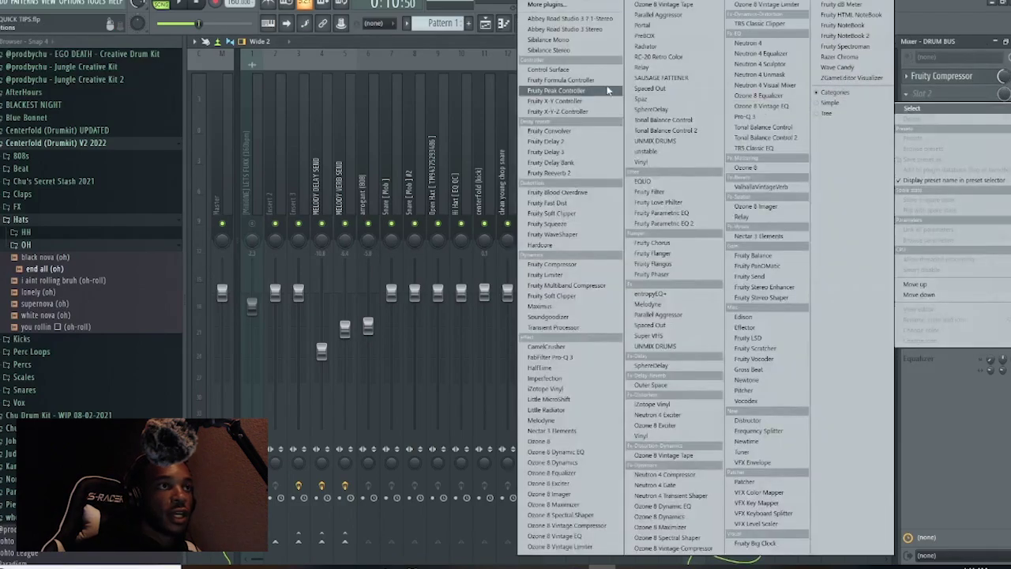
left_click(687, 225)
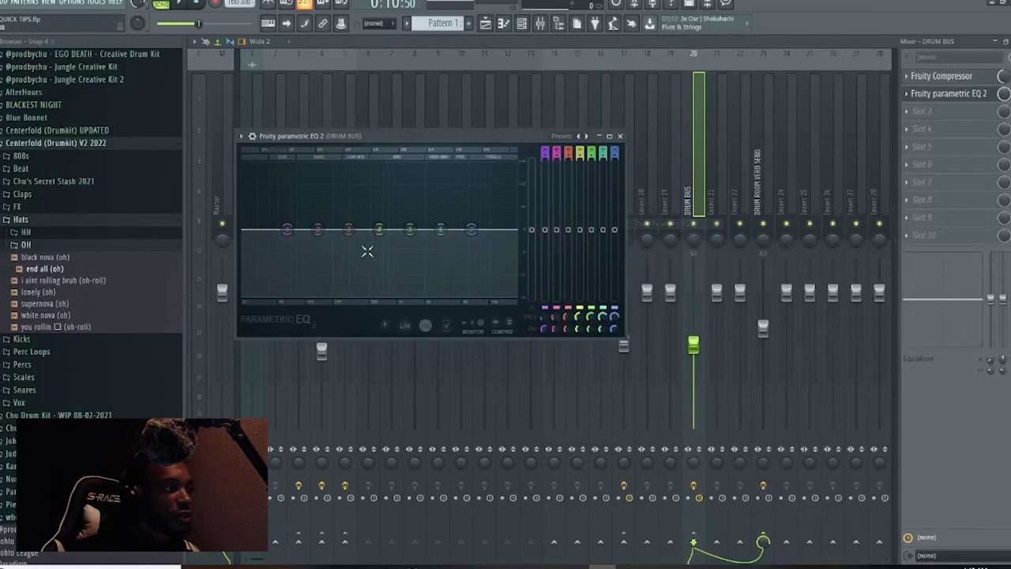
Step: Apply the 150HZ TO 12K HZ CUT preset to the DRUM BUS equalizer and lower its main level slightly
left_click(584, 136)
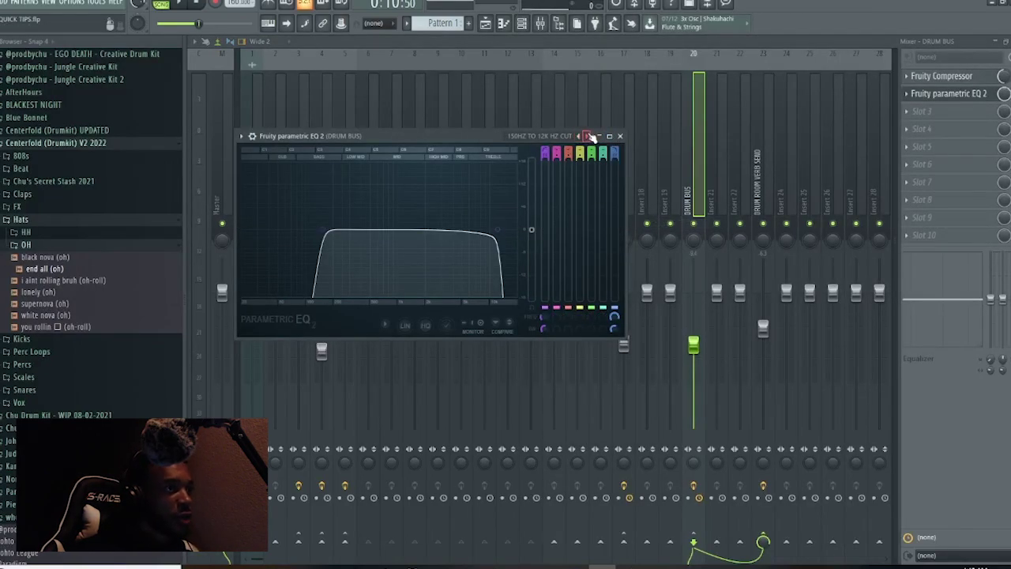
left_click(587, 136)
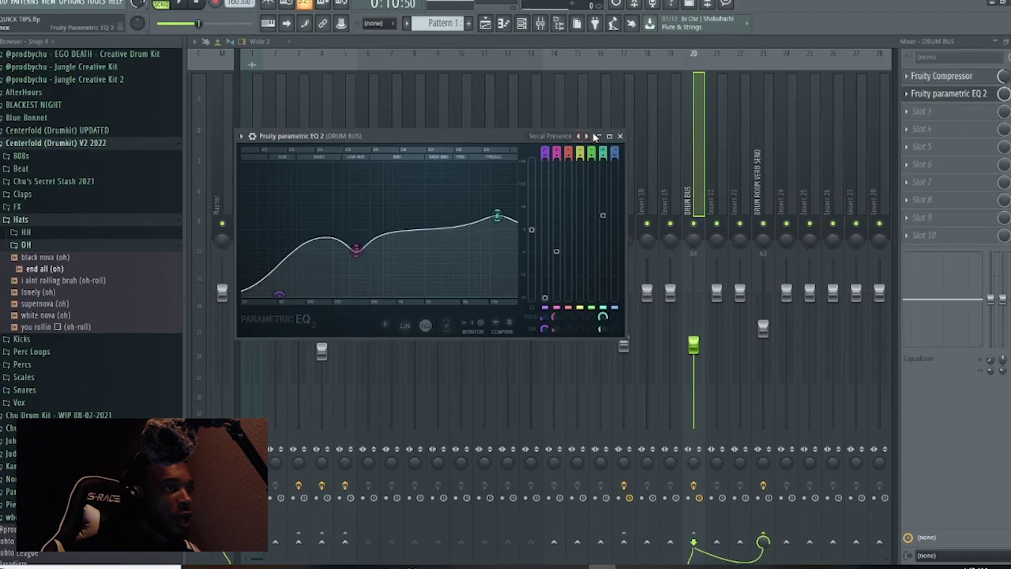
left_click(579, 136)
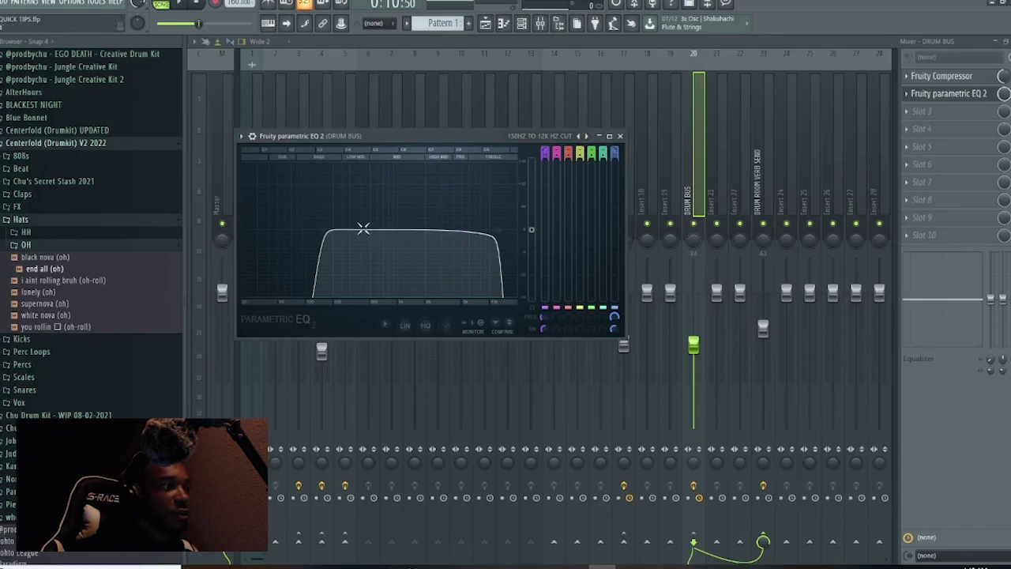
left_click_drag(363, 230, 392, 233)
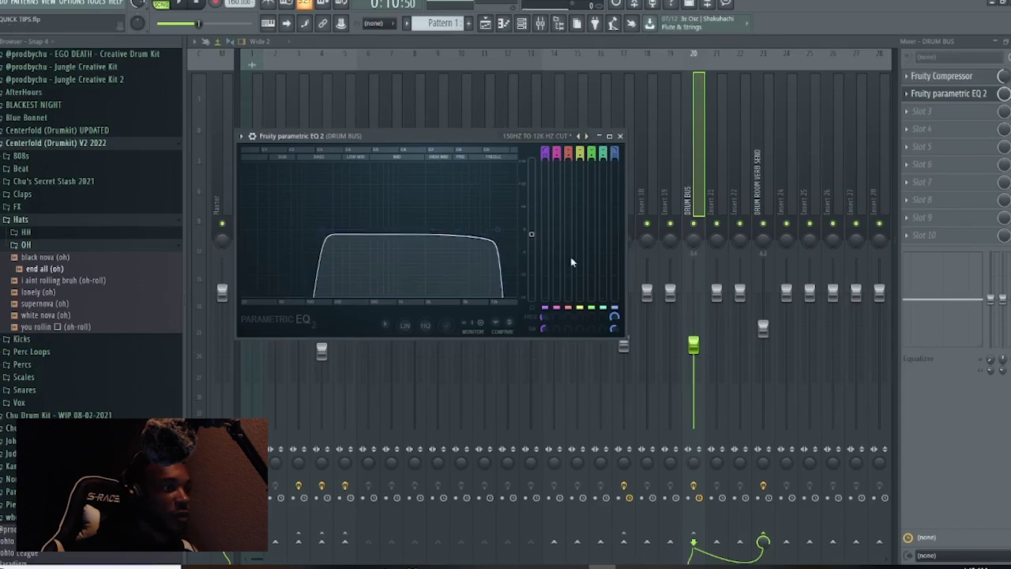
Step: Return the DRUM BUS equalizer to its Default preset
left_click(586, 136)
left_click(586, 136)
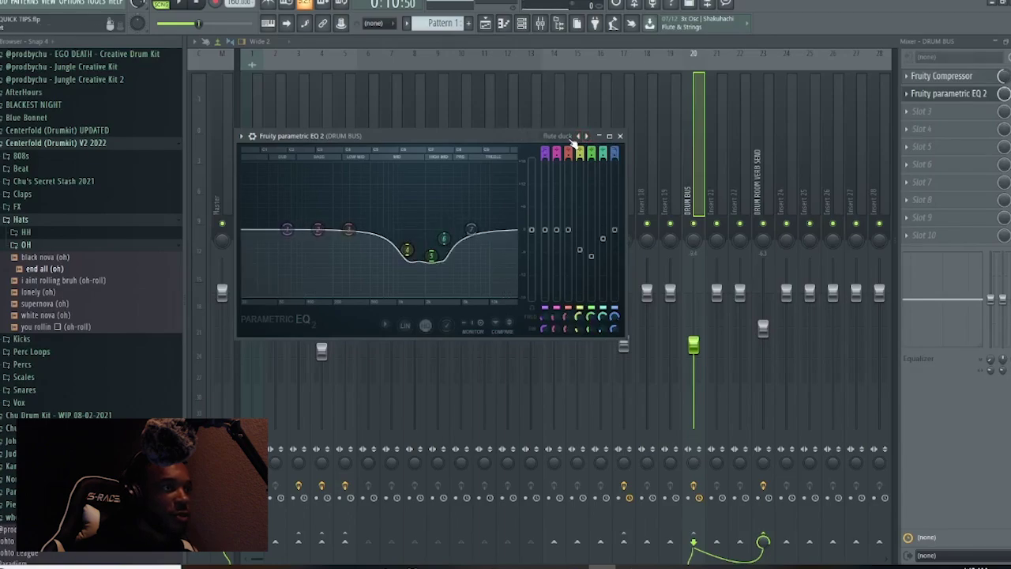
left_click(578, 136)
Step: Turn band 1 of the DRUM BUS equalizer into a Steep 6 high pass and shift it to a lower frequency
right_click(293, 231)
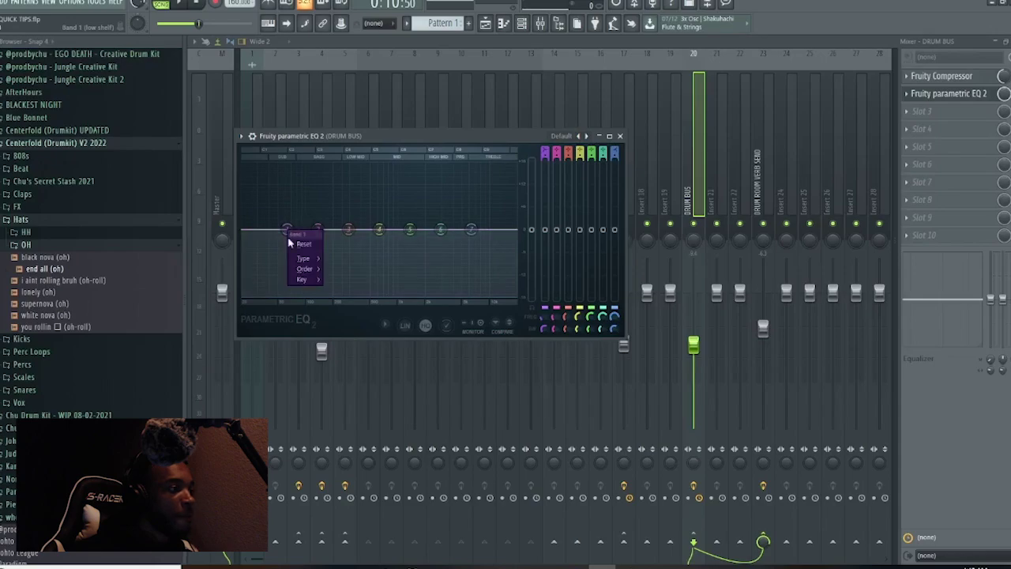
left_click(333, 269)
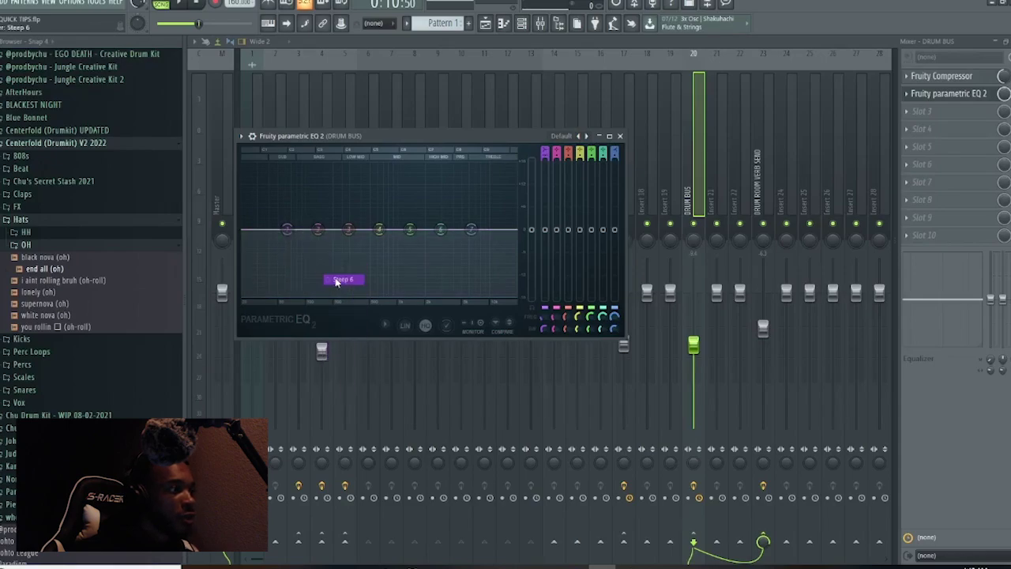
right_click(289, 231)
mouse_move(304, 259)
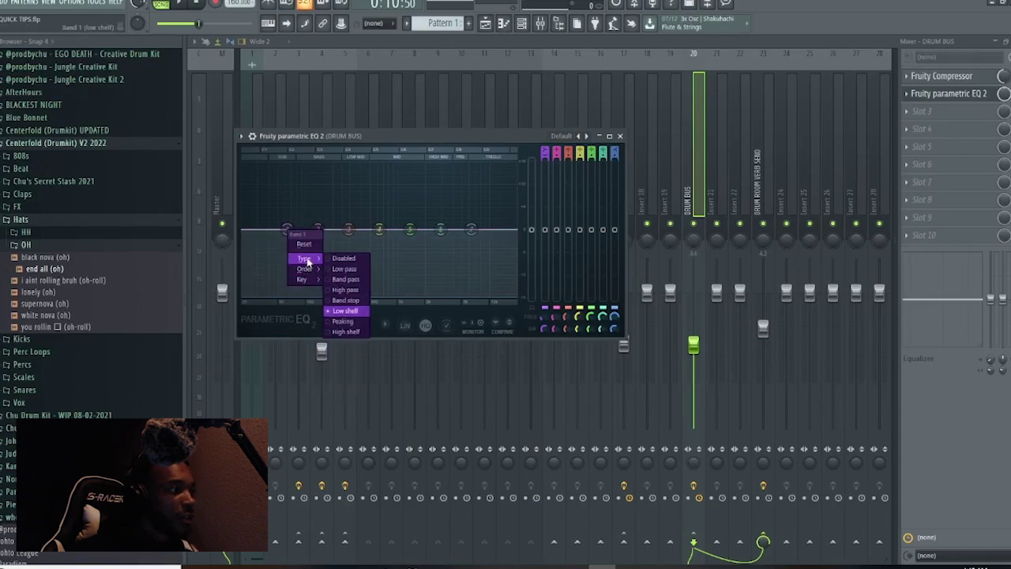
left_click(344, 283)
mouse_move(289, 230)
left_mouse_down()
mouse_move(261, 229)
mouse_move(273, 229)
left_mouse_up()
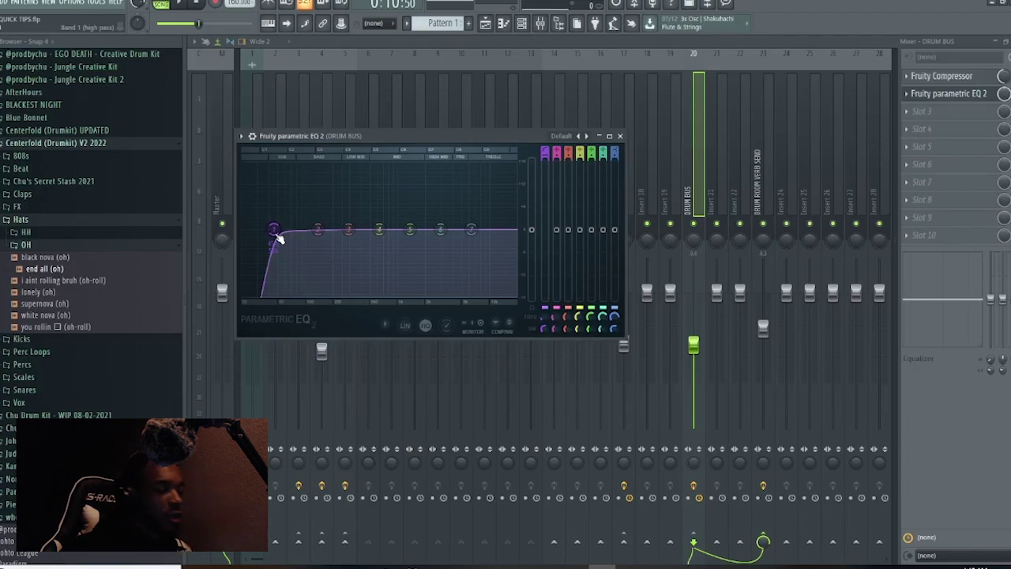
Step: While the beat plays, make band 7 of the DRUM BUS equalizer a Steep 6 low pass and shift it to the upper end of the spectrum
key("space")
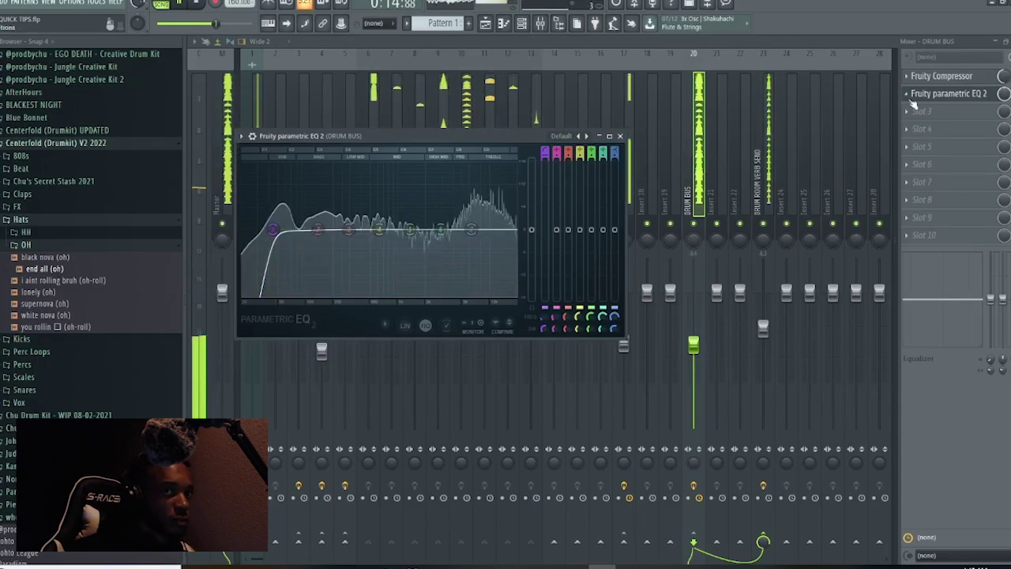
left_click_drag(471, 230, 486, 230)
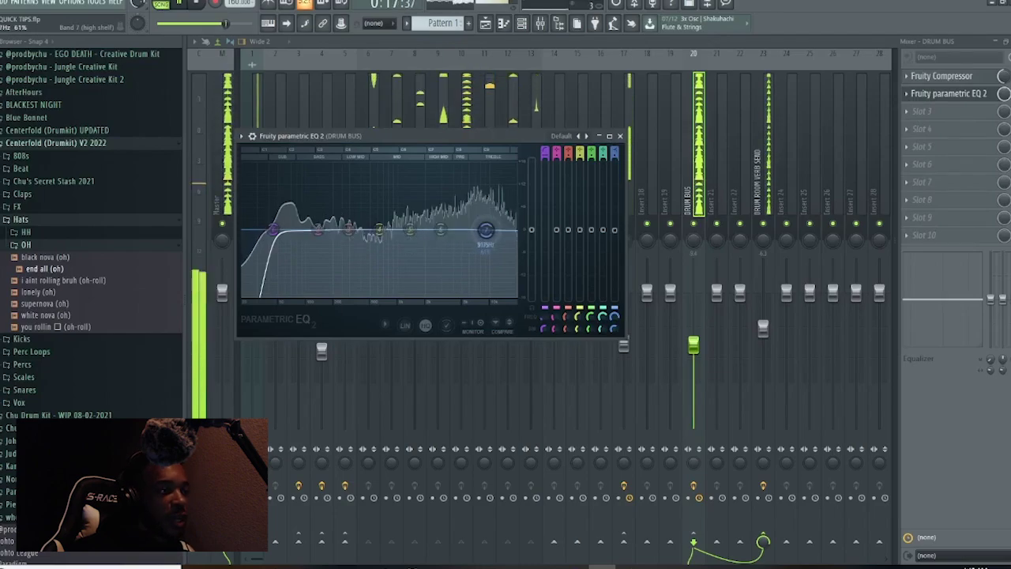
right_click(487, 232)
mouse_move(511, 273)
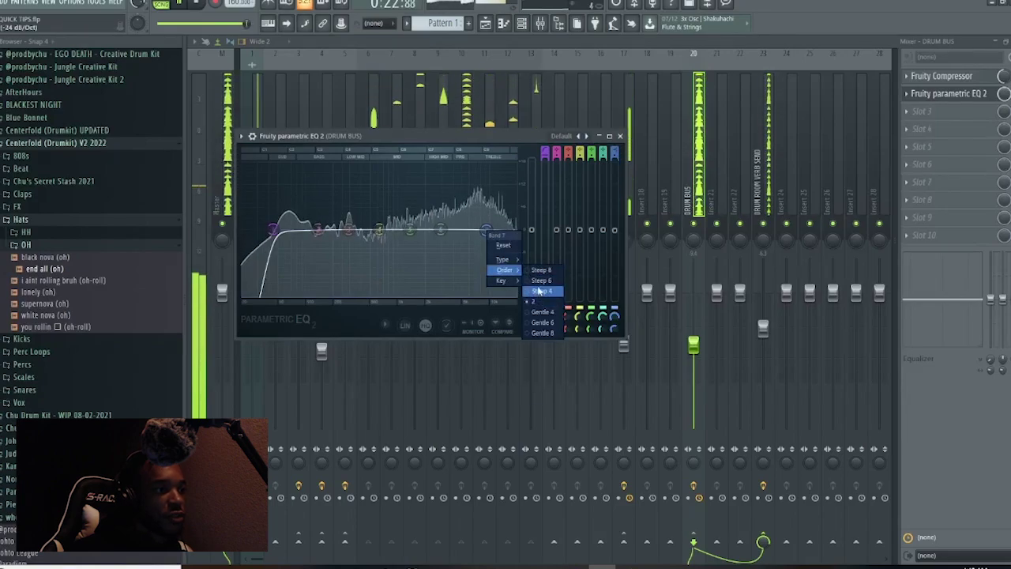
left_click(540, 281)
right_click(486, 231)
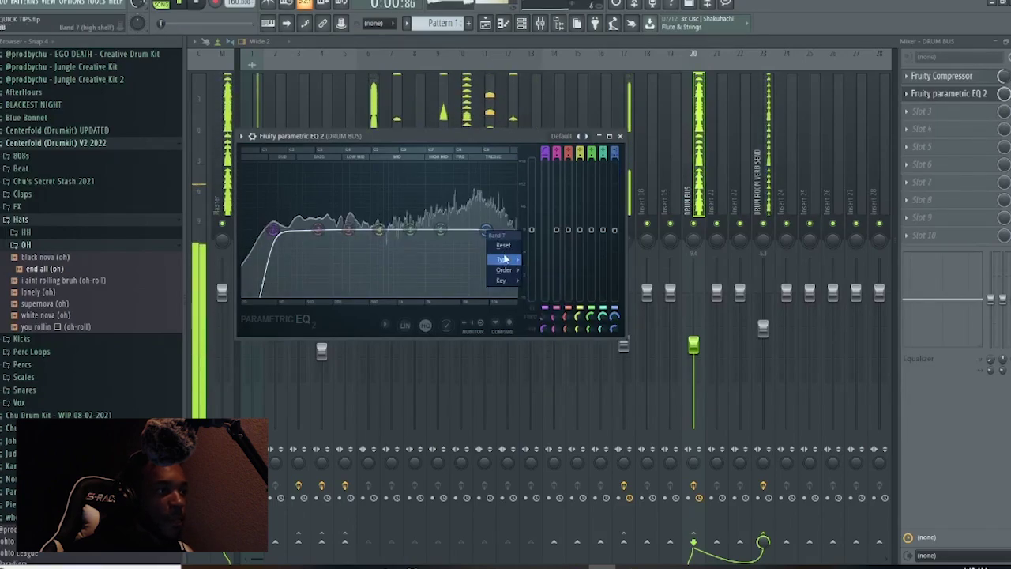
mouse_move(505, 260)
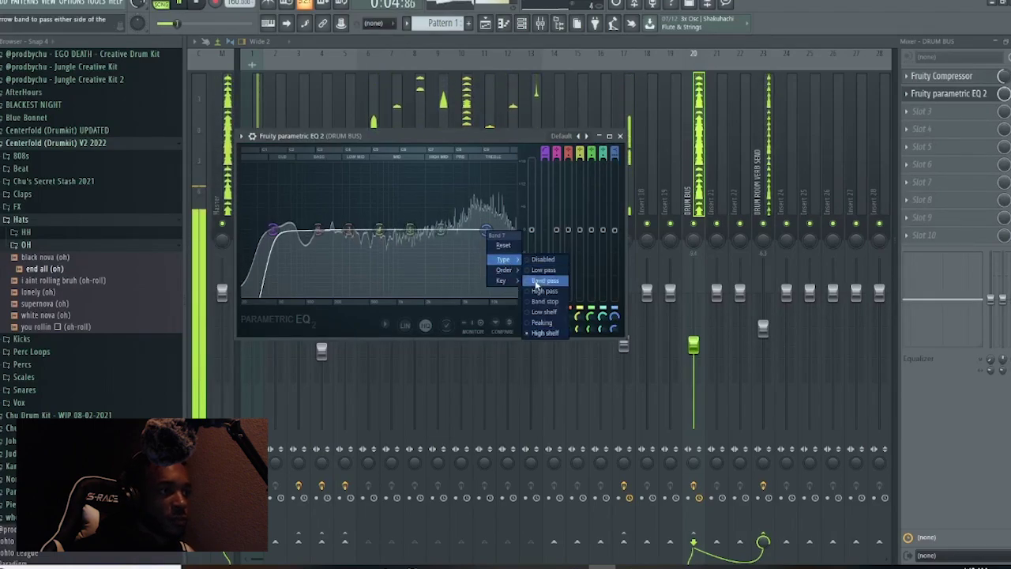
left_click(542, 269)
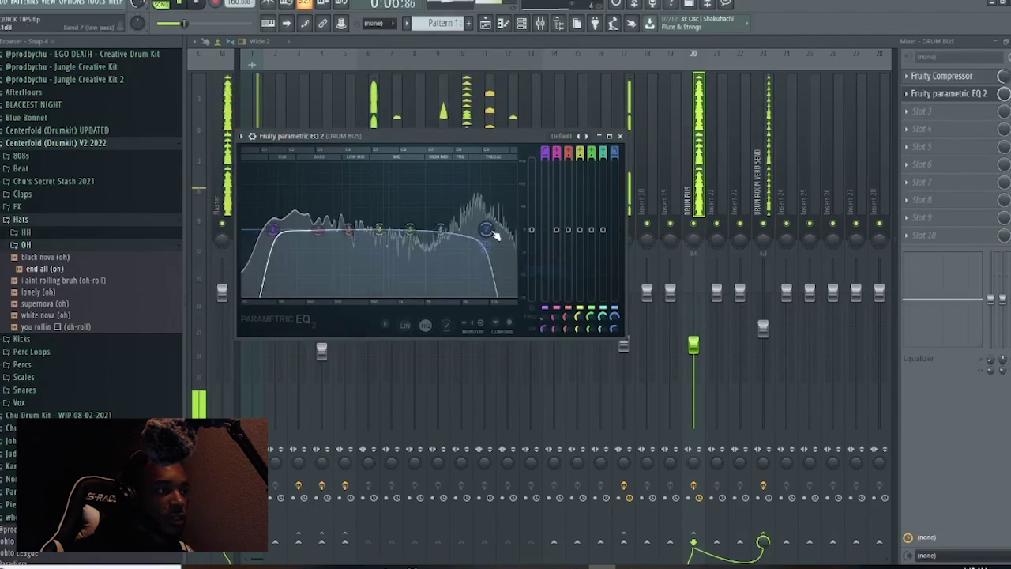
left_click_drag(488, 229, 511, 229)
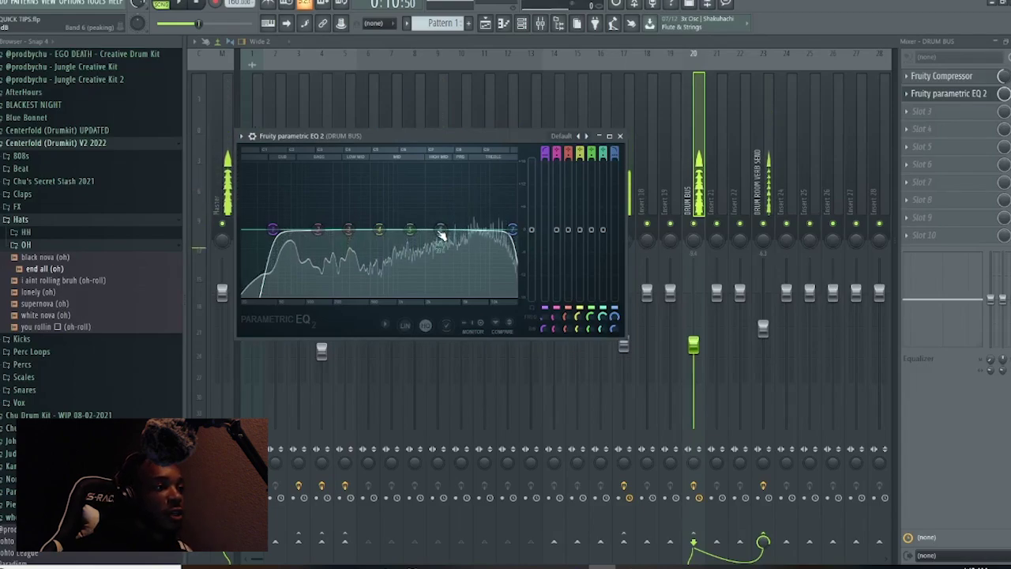
Step: Cut the harsh highs at just over 7 kHz with band 6 narrowed to 9% bandwidth, and listen to the drums with the new equalization
left_click_drag(441, 231, 471, 230)
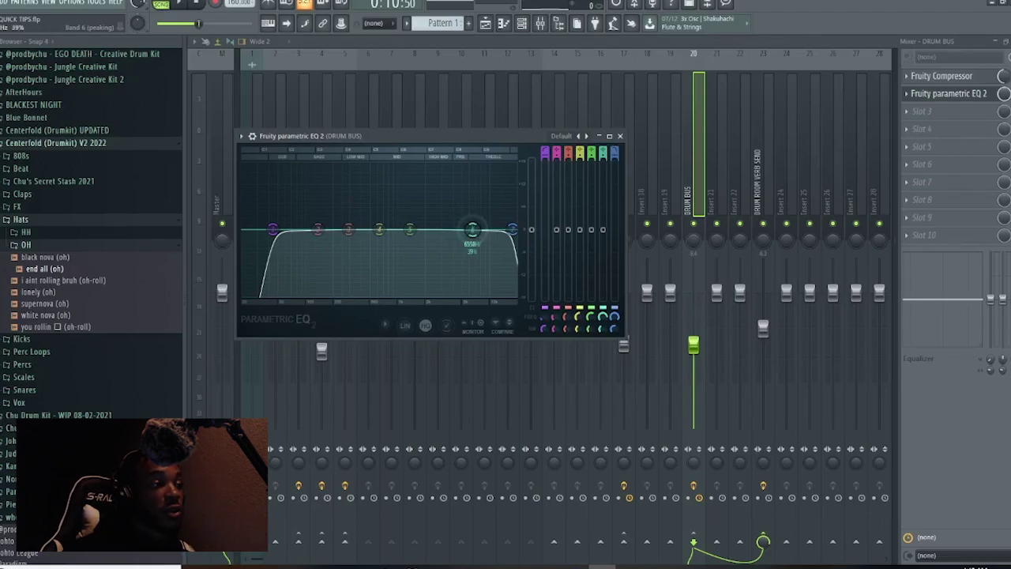
left_click_drag(473, 229, 480, 236)
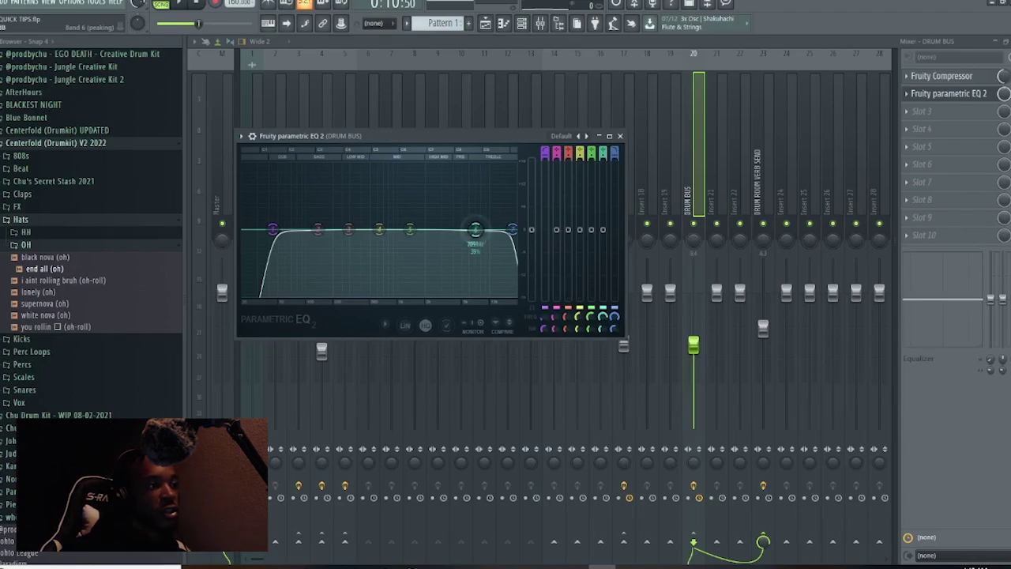
left_click_drag(475, 229, 477, 231)
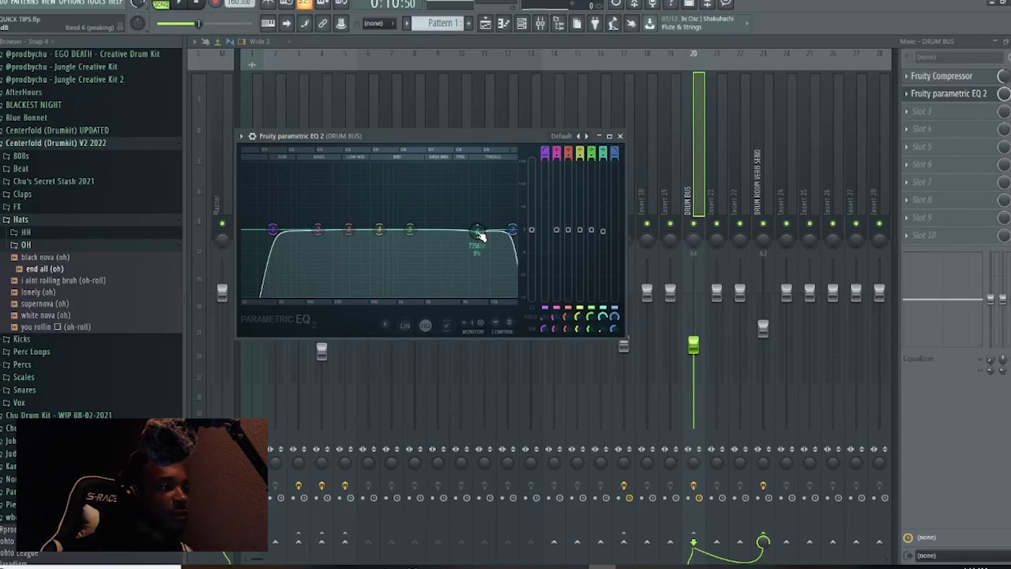
left_click_drag(478, 232, 477, 252)
key("space")
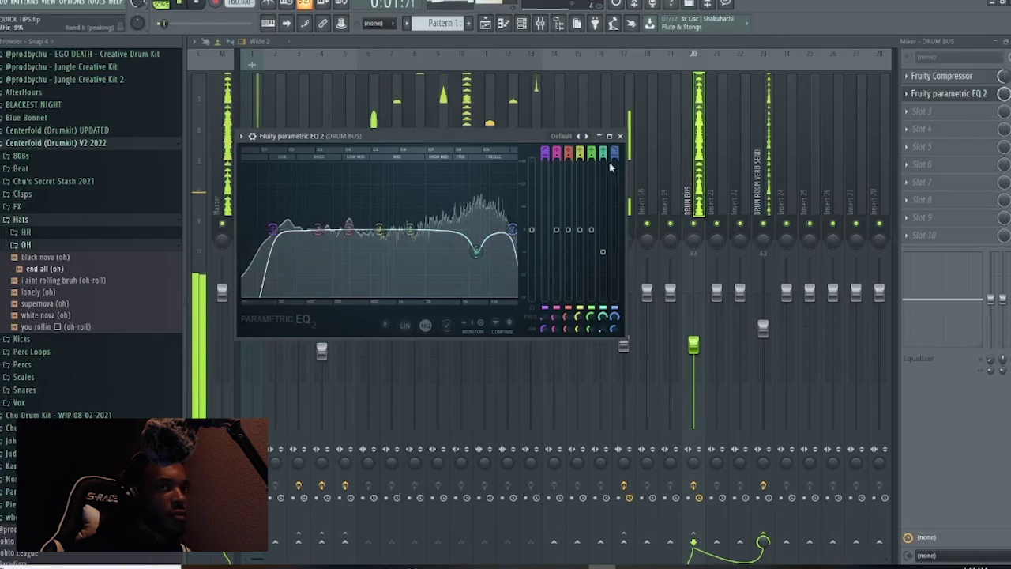
left_click(620, 137)
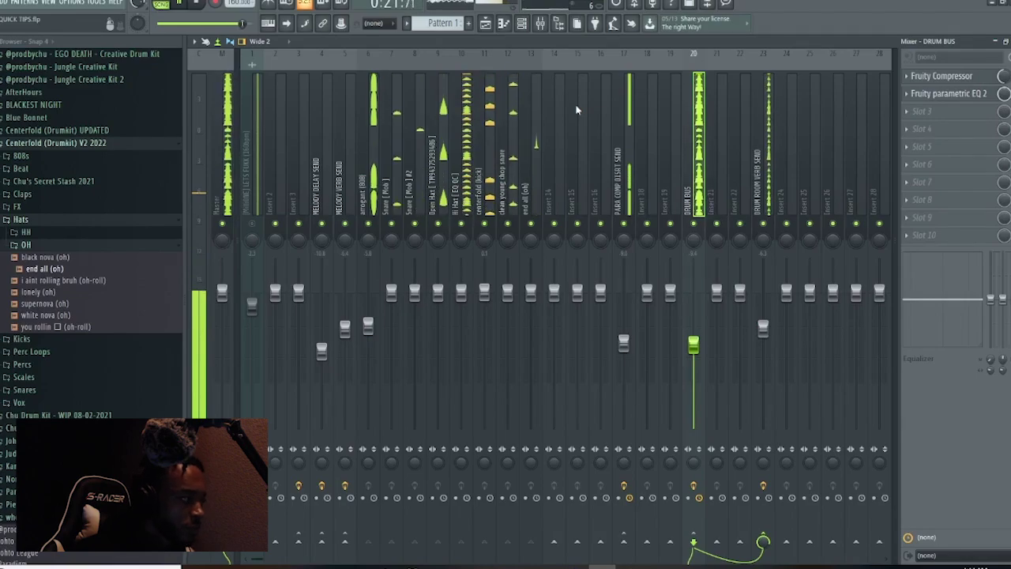
key("space")
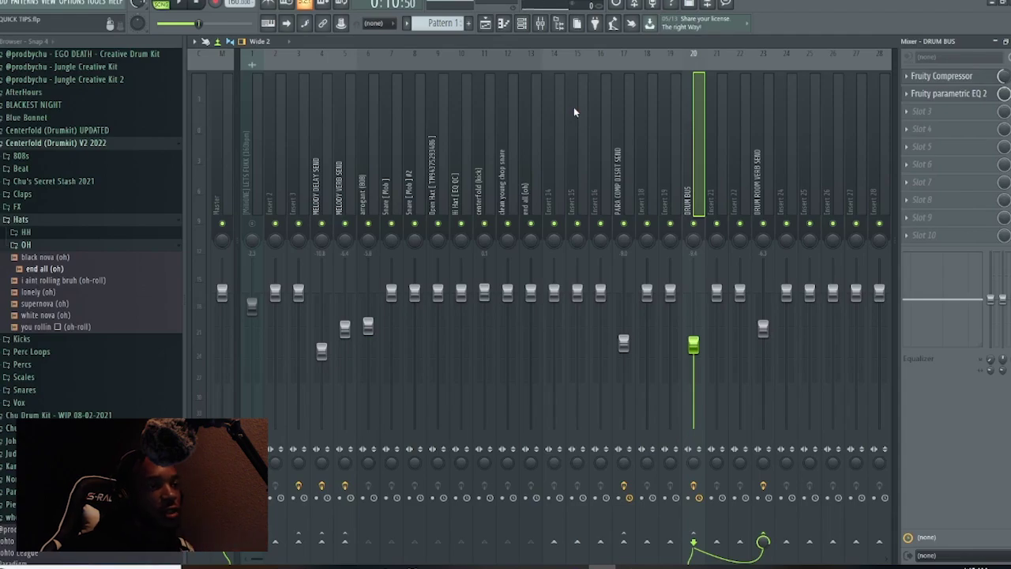
Step: Copy the DRUM BUS Fruity Parametric EQ 2 with its settings onto the arrogant (808) mixer track
left_click(908, 93)
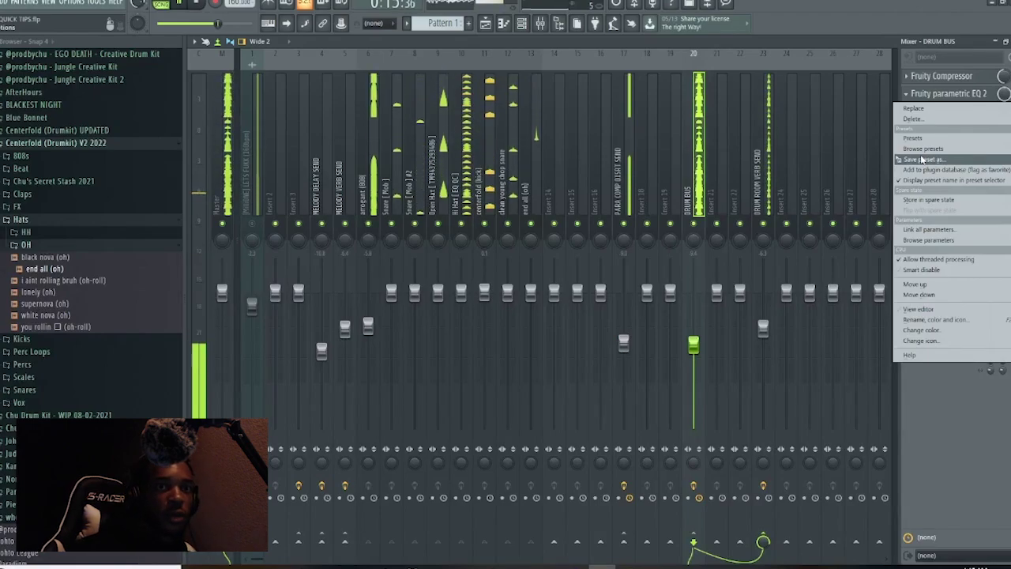
left_click(921, 159)
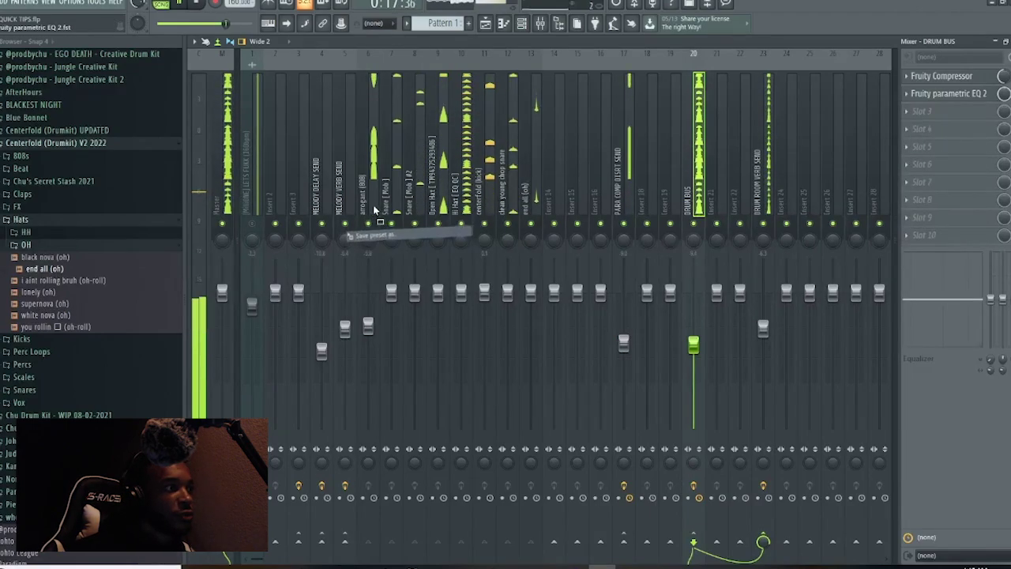
left_click_drag(370, 209, 367, 207)
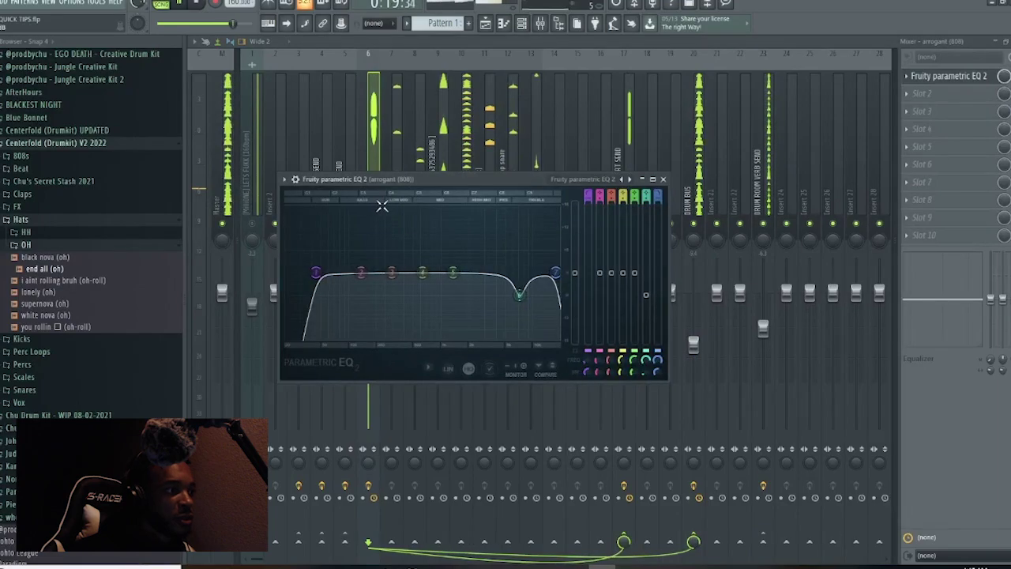
left_click(664, 179)
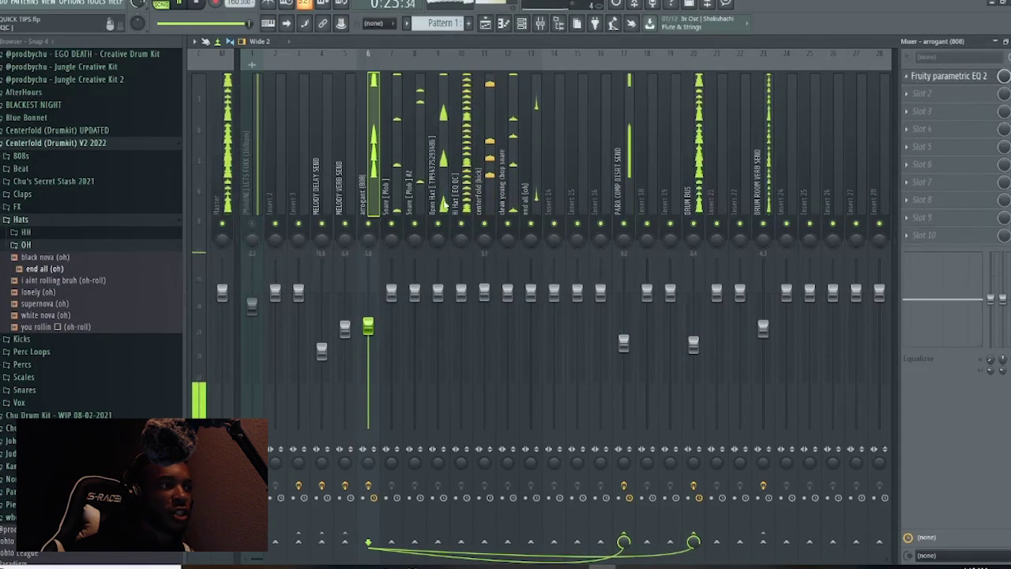
Step: Copy the equalizer from the arrogant (808) track onto the centerfold (kick) track
left_click(912, 78)
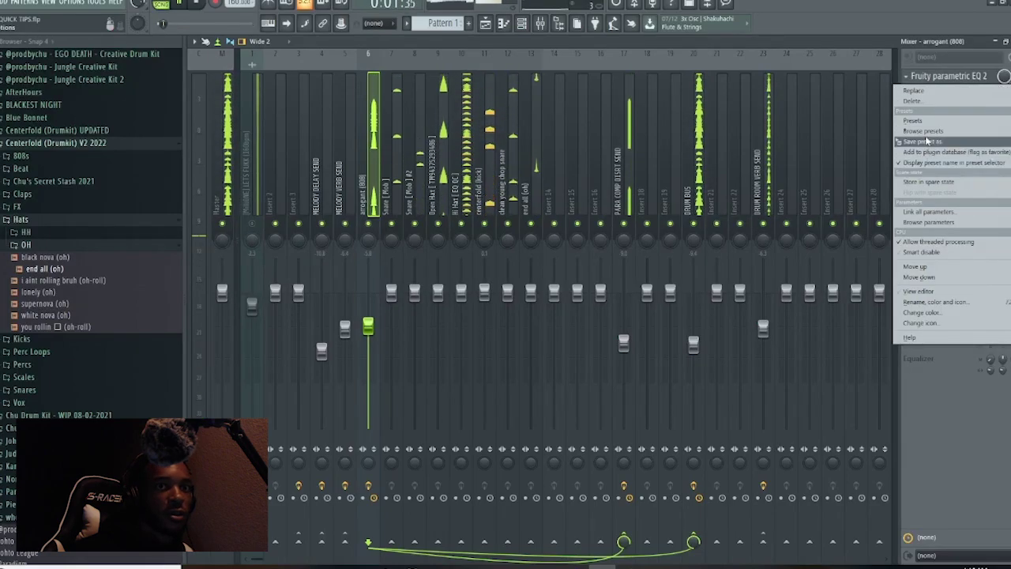
left_click_drag(936, 148, 482, 203)
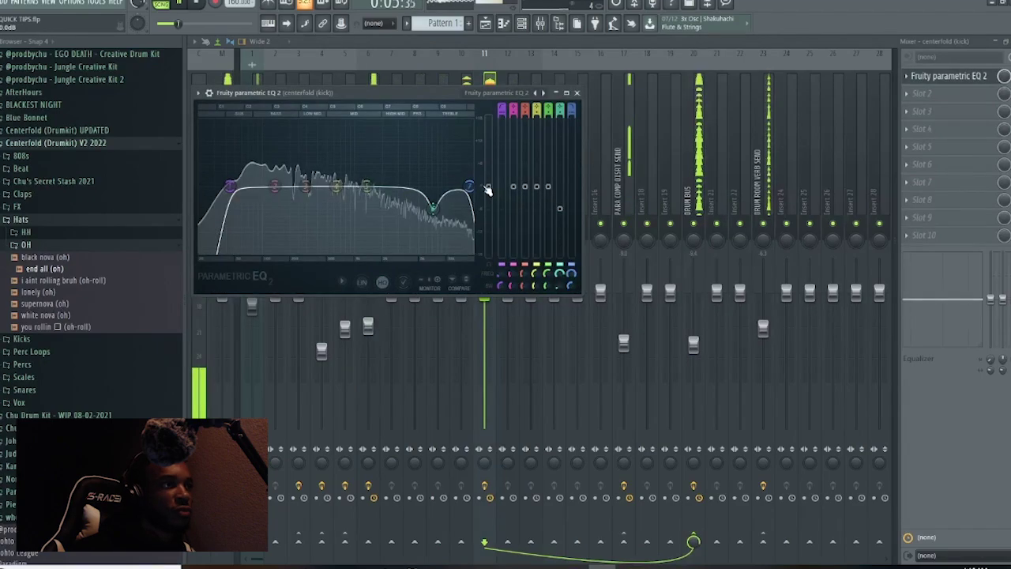
left_click(577, 93)
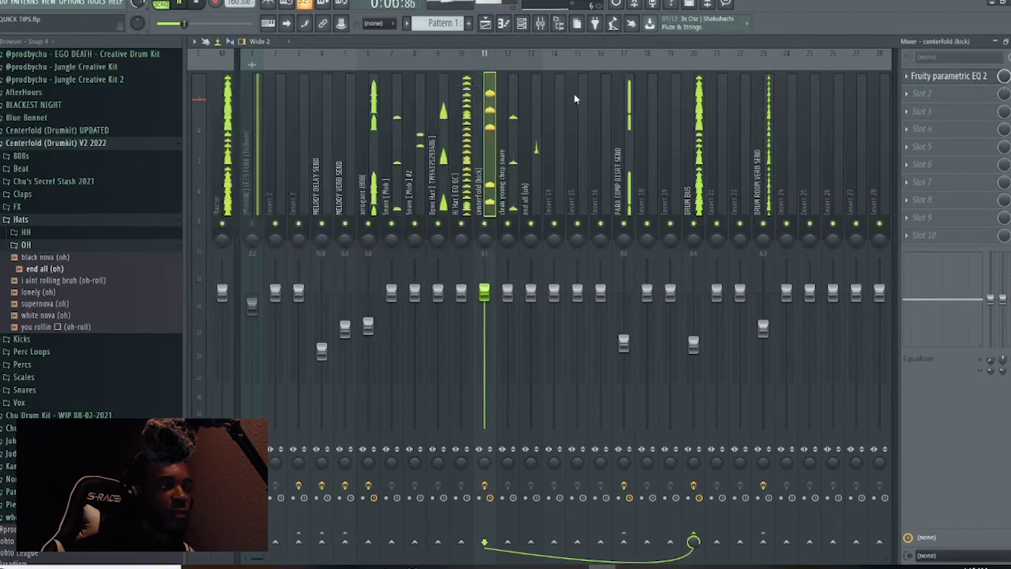
Step: Rebalance the mix by lowering the arrogant (808) and centerfold (kick) faders slightly and bringing the sampled loop's fader down to about -4.4 dB
left_click(521, 23)
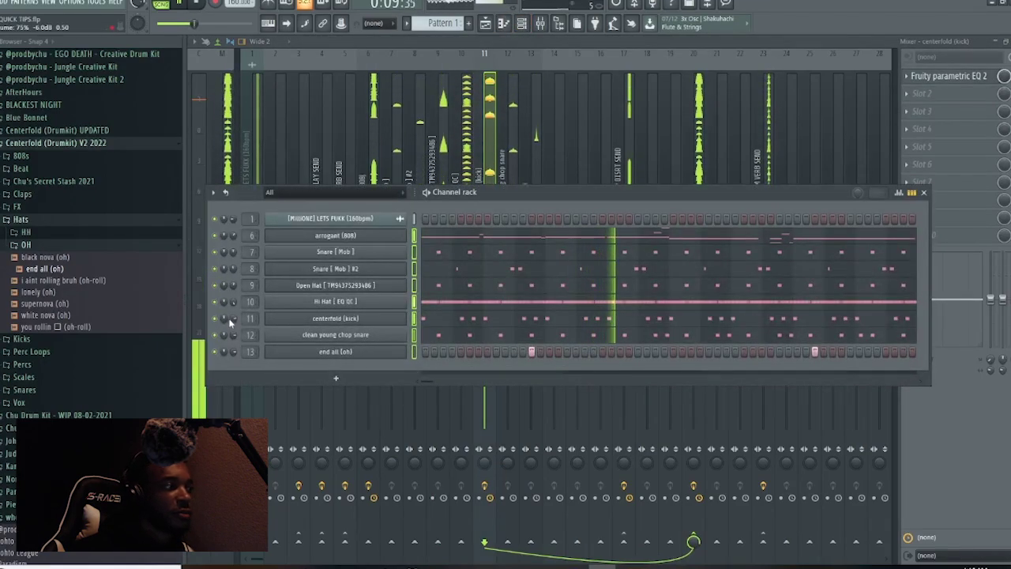
left_click(495, 114)
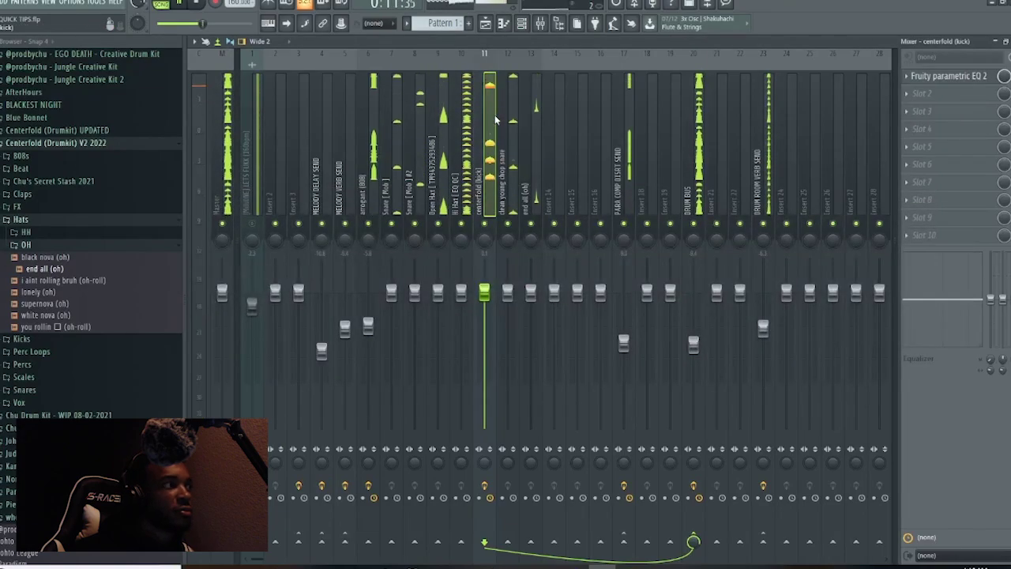
left_click(369, 327)
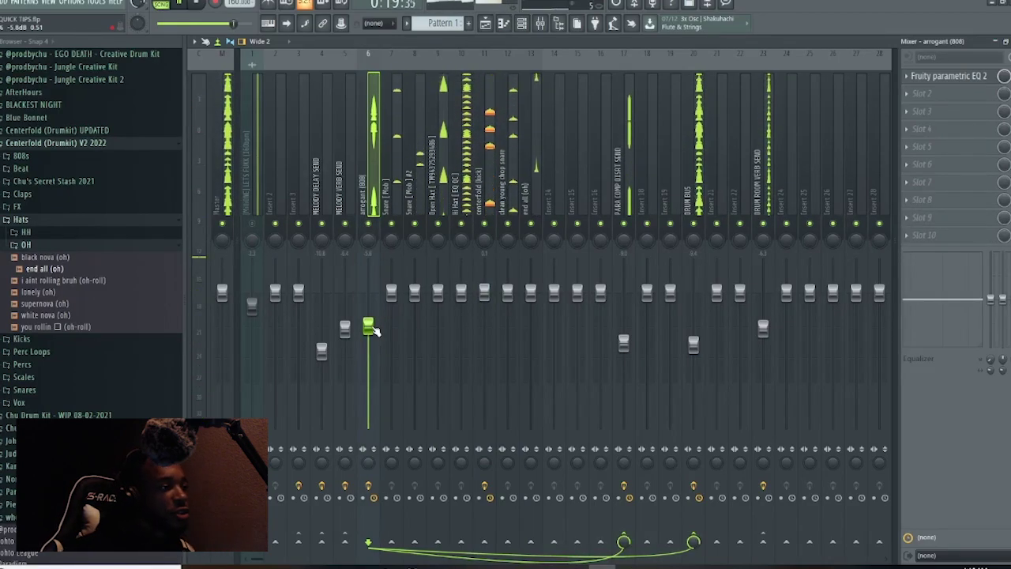
left_click(485, 292)
left_click_drag(484, 292, 484, 298)
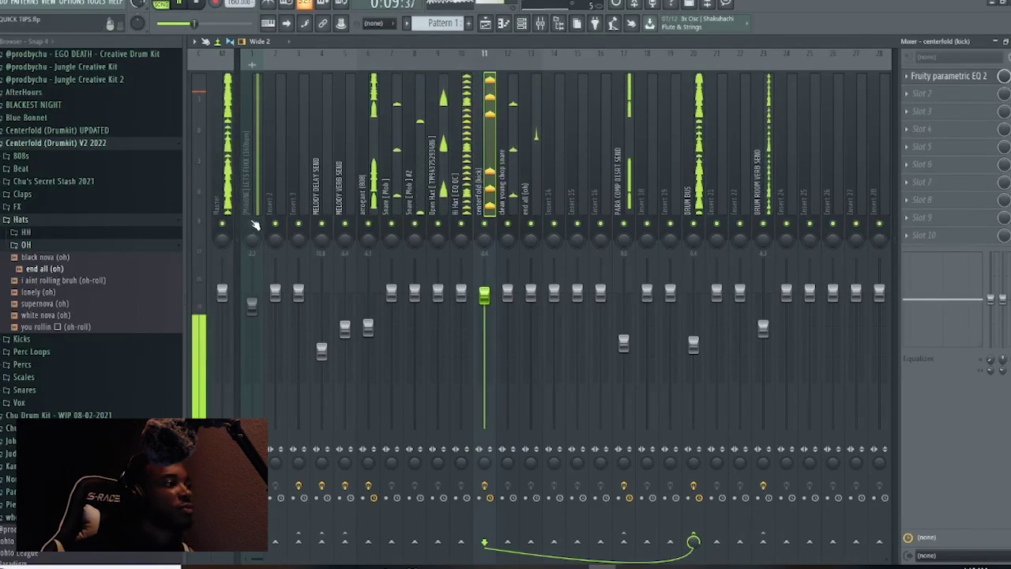
left_click_drag(252, 304, 252, 310)
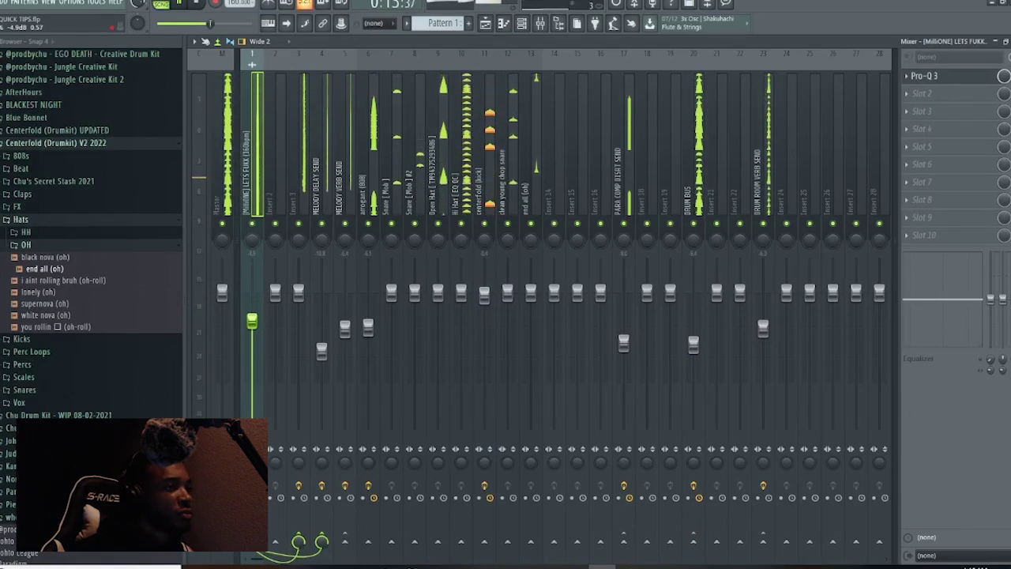
left_click_drag(252, 320, 252, 319)
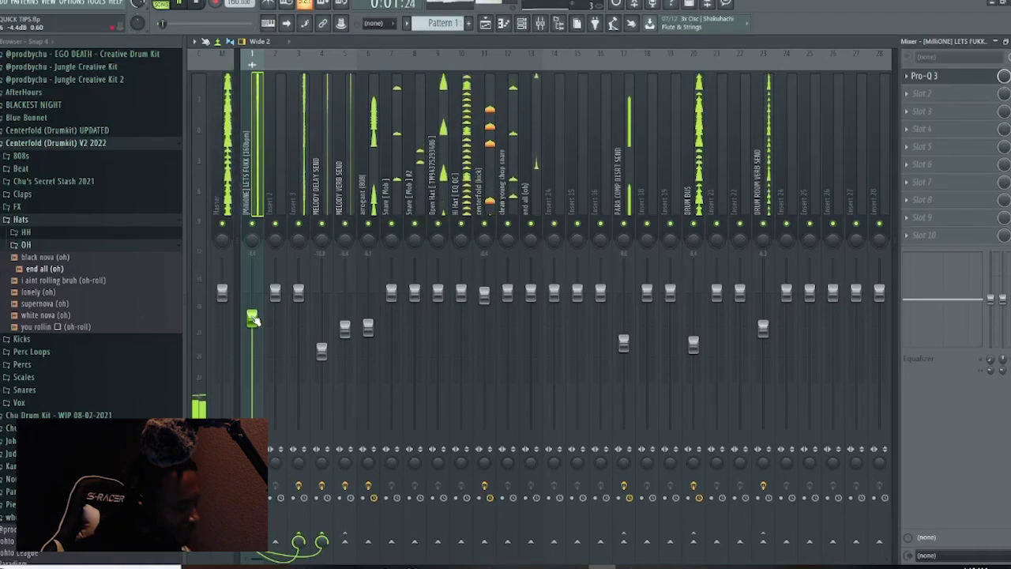
Step: Compare the DRUM BUS sound with its effects bypassed and enabled during playback, muting the sampled loop to hear the drums alone
left_click(694, 485)
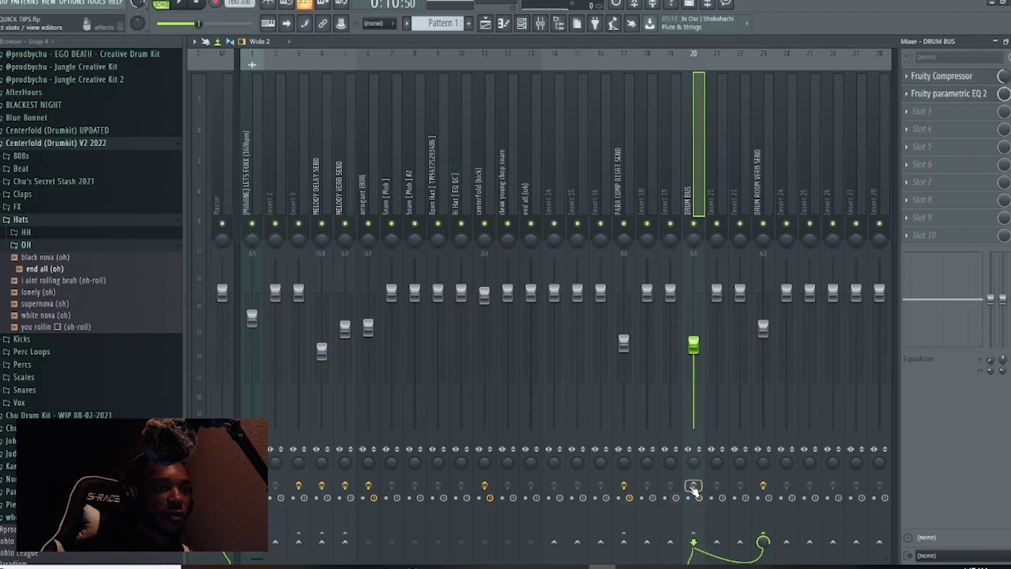
key("space")
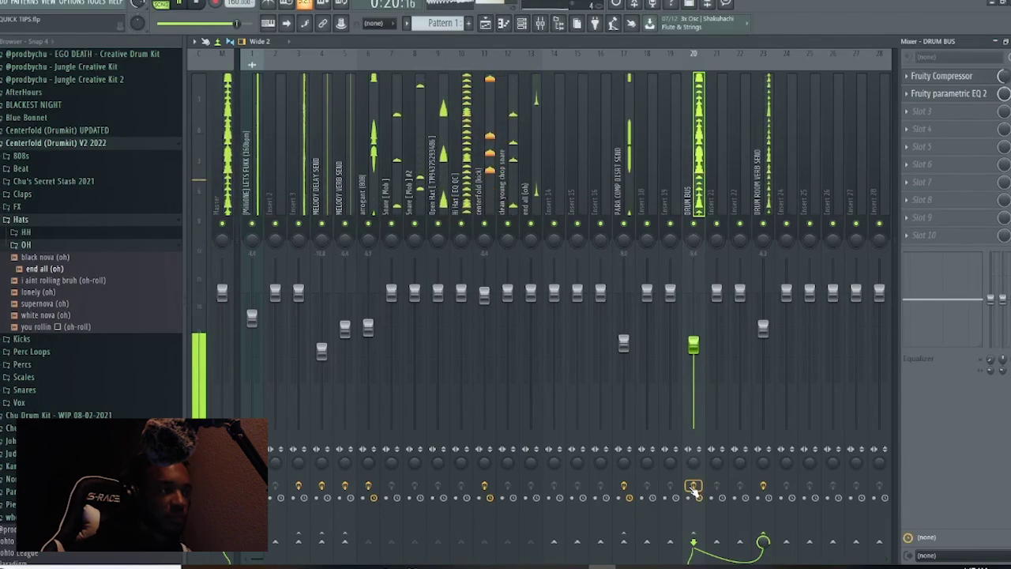
left_click(252, 224)
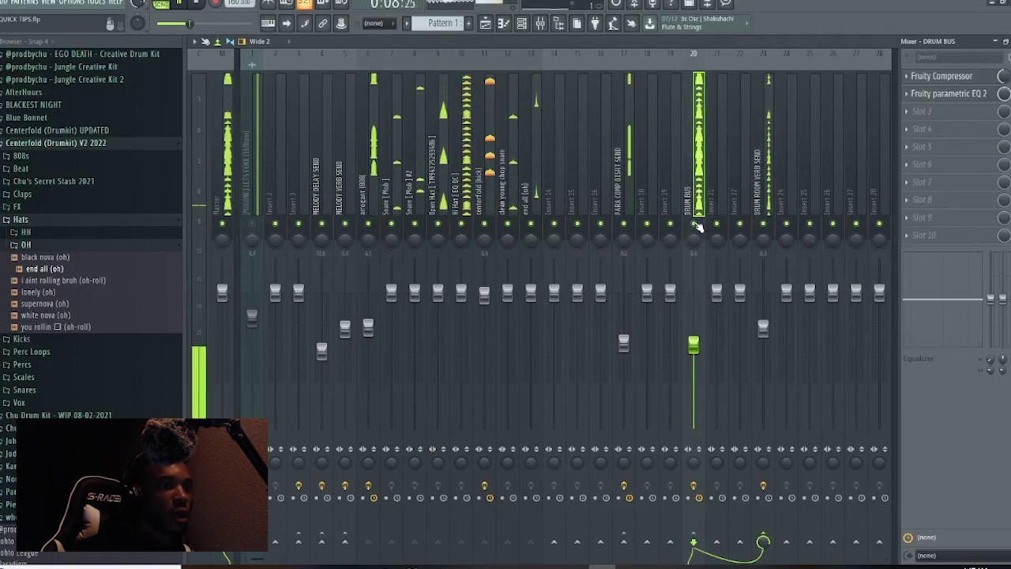
left_click(695, 487)
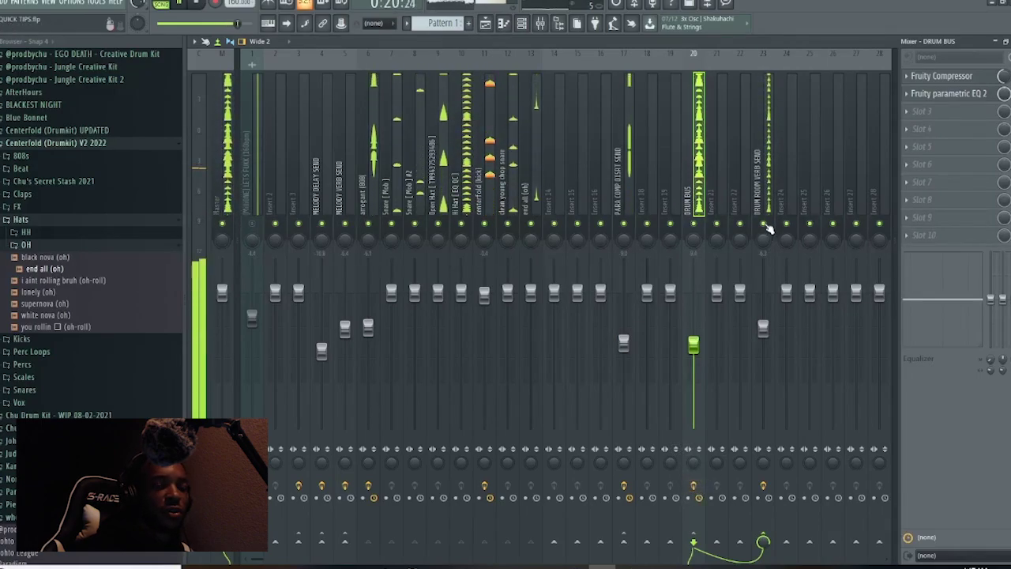